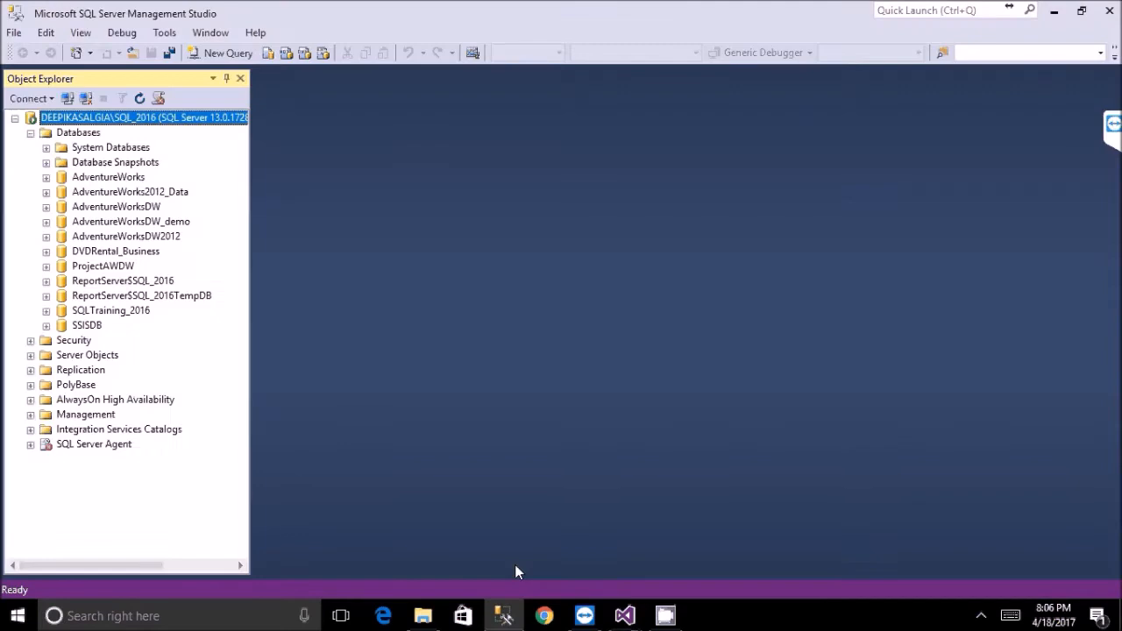
# Switch to Visual Studio and bring up the June_Reports project.
pyautogui.click(514, 614)
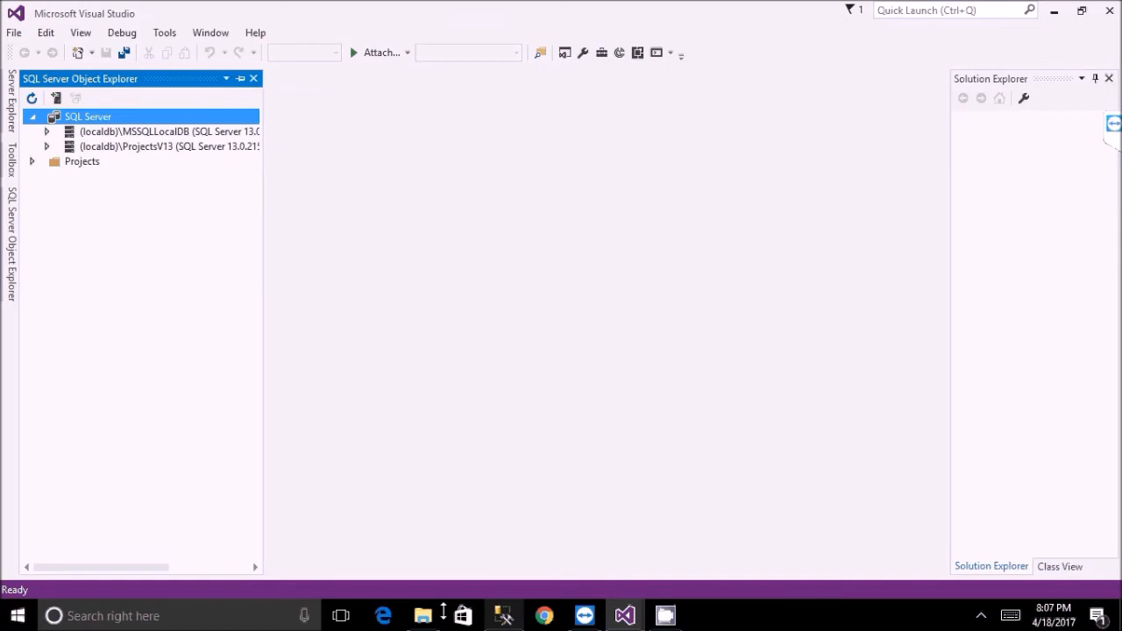
pyautogui.click(634, 617)
pyautogui.click(599, 545)
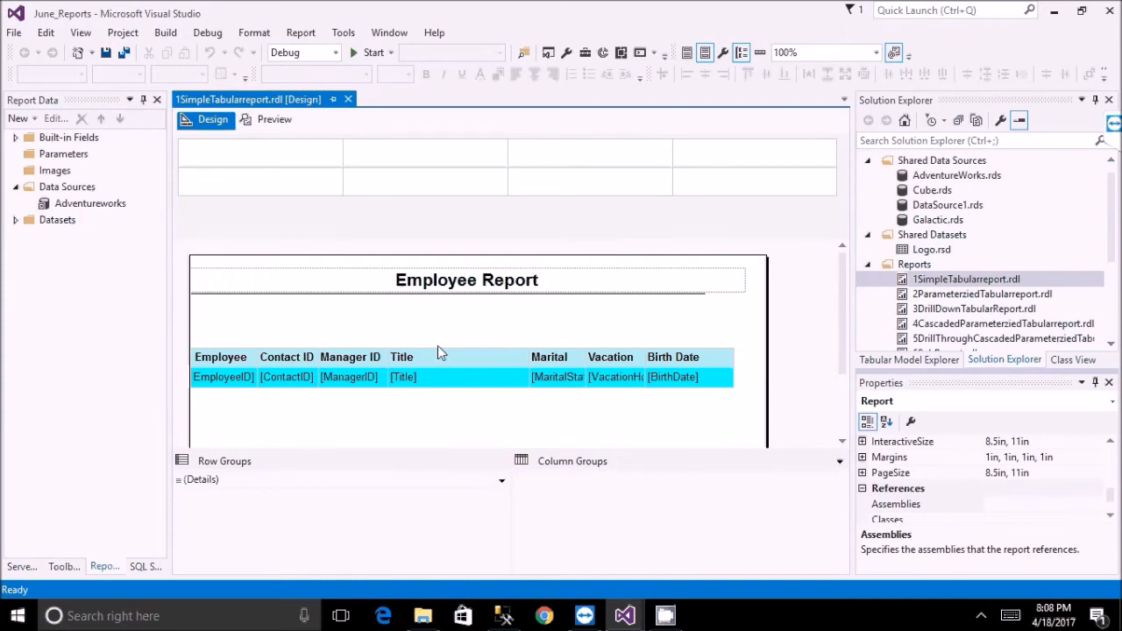
# Look through the Reporting Services and Analysis Services templates for a new project, and close them without creating one.
pyautogui.click(15, 35)
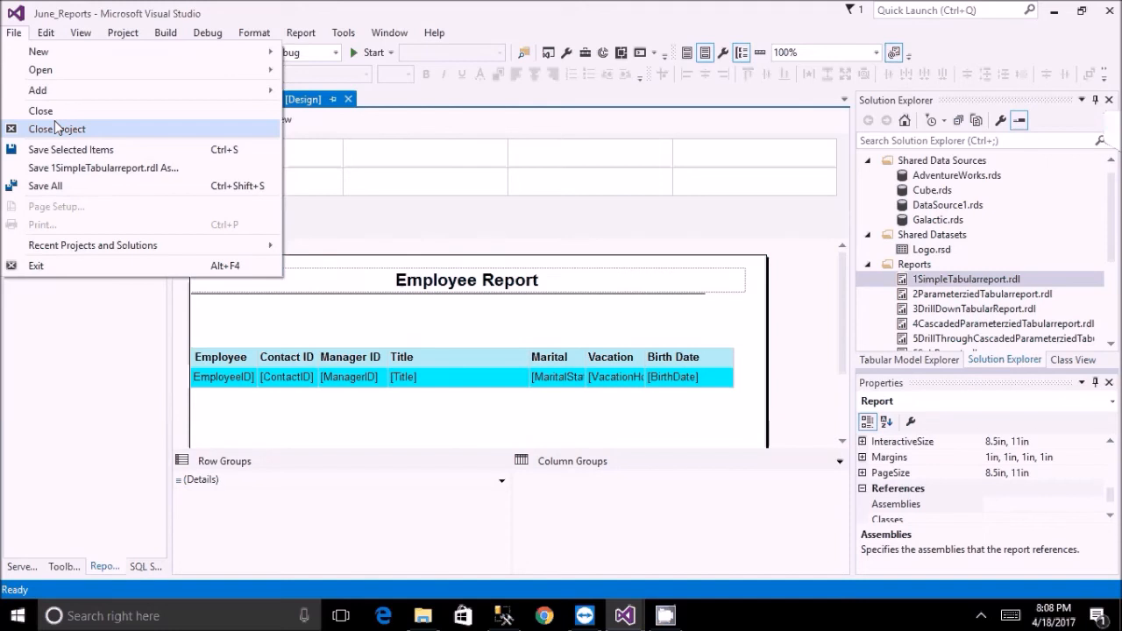
pyautogui.moveTo(60, 91)
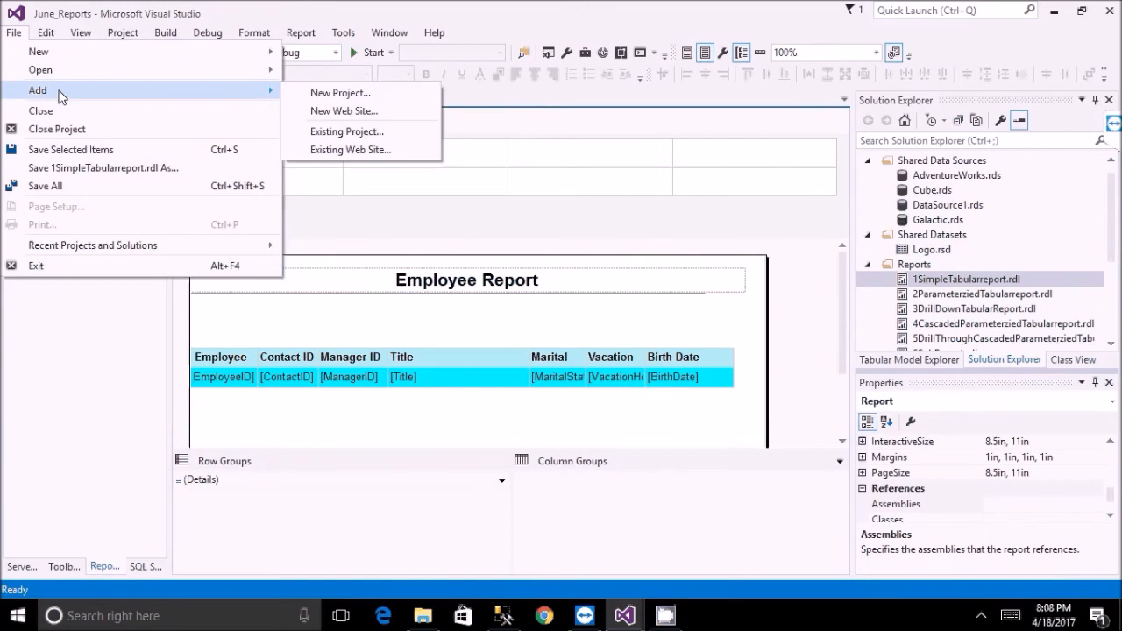
pyautogui.moveTo(80, 70)
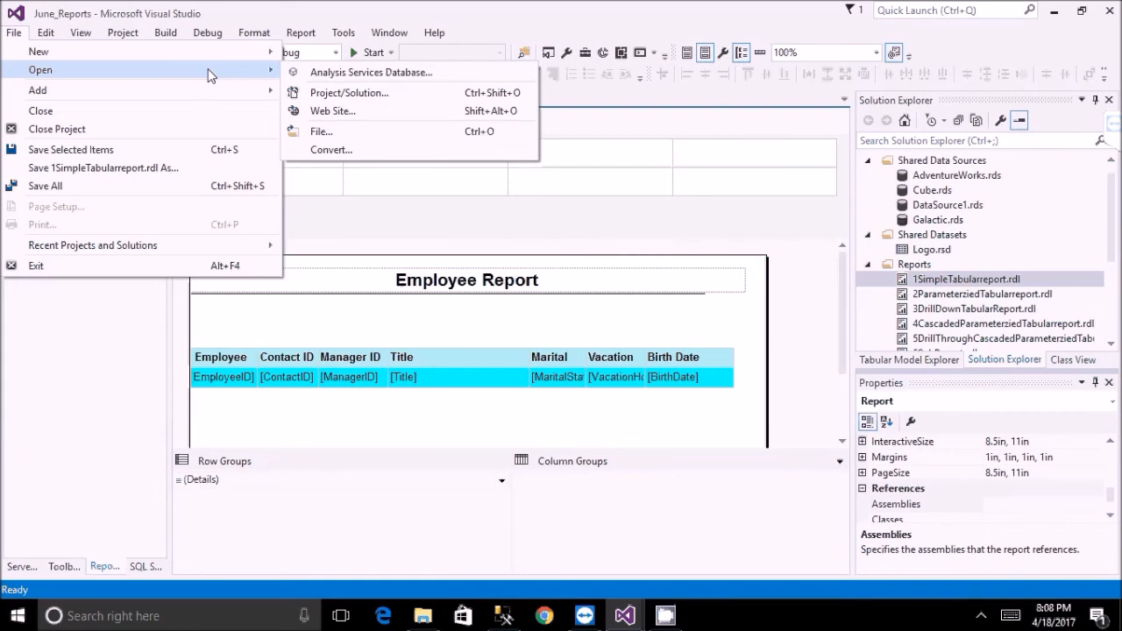
pyautogui.click(331, 57)
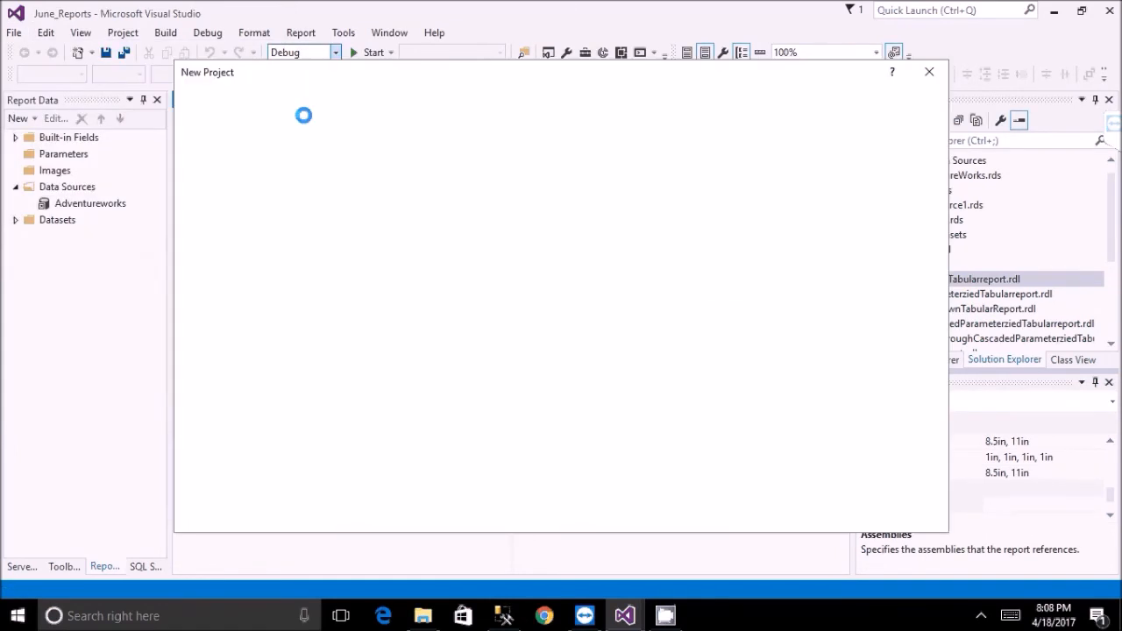
pyautogui.click(275, 206)
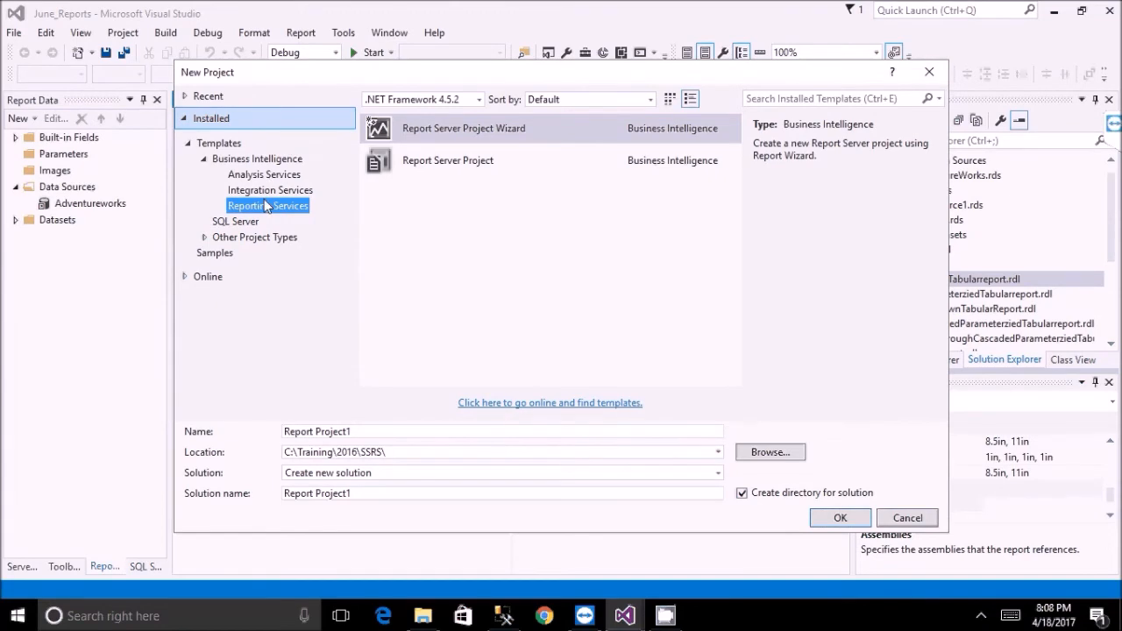
pyautogui.click(265, 175)
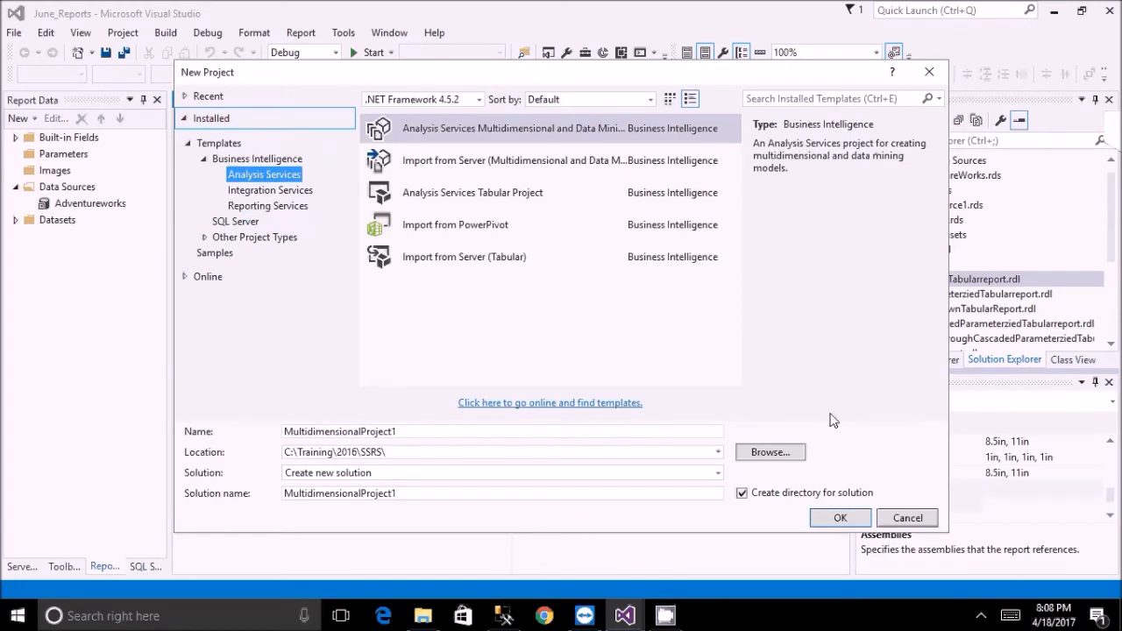
pyautogui.press('Escape')
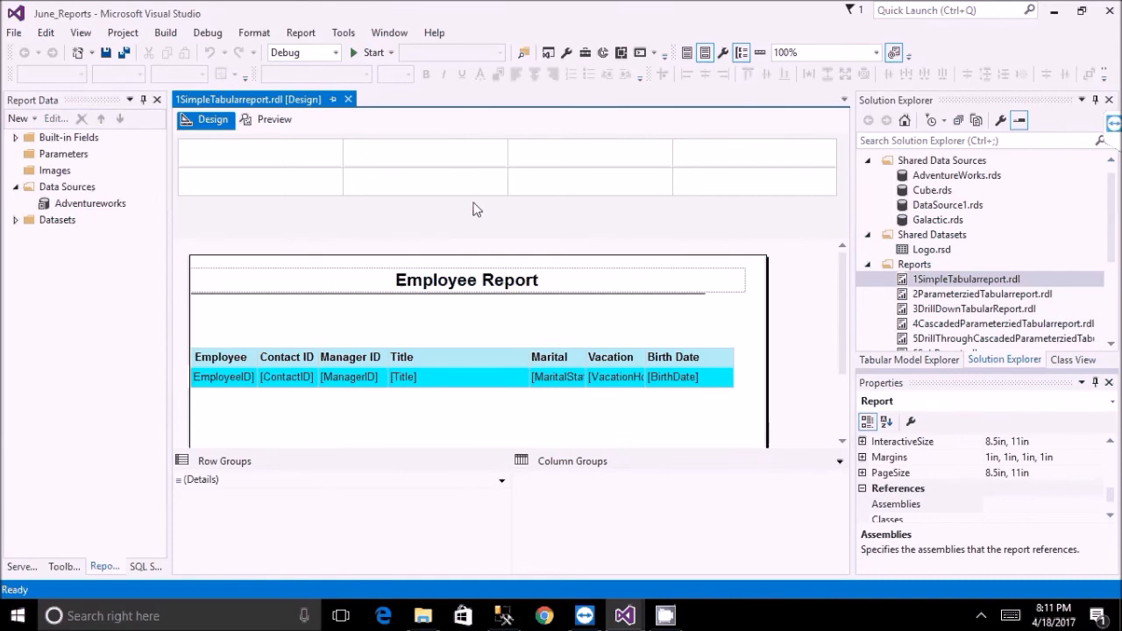
# Review the type and connection string of the shared data sources Cube.rds and AdventureWorks.rds.
pyautogui.doubleClick(929, 191)
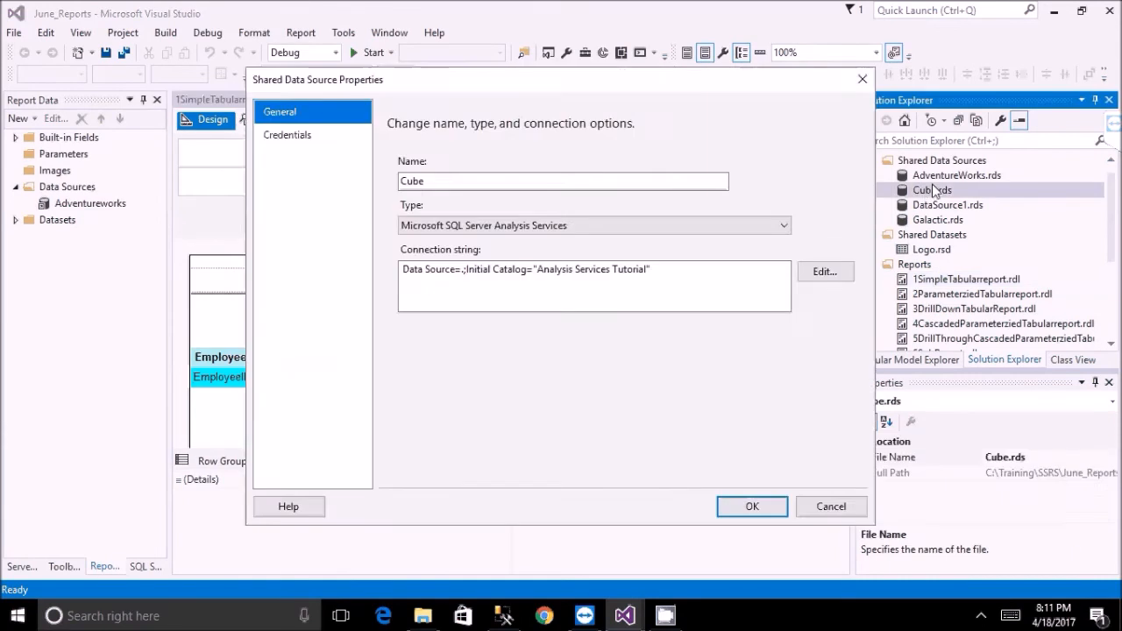
pyautogui.press('Escape')
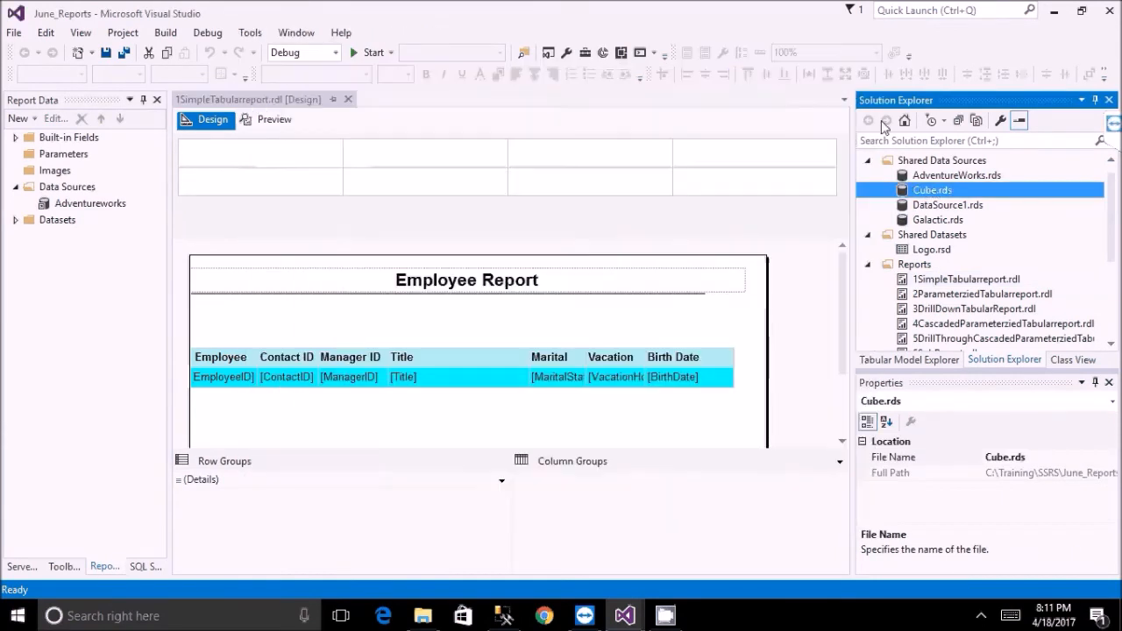
pyautogui.click(917, 177)
pyautogui.doubleClick(917, 176)
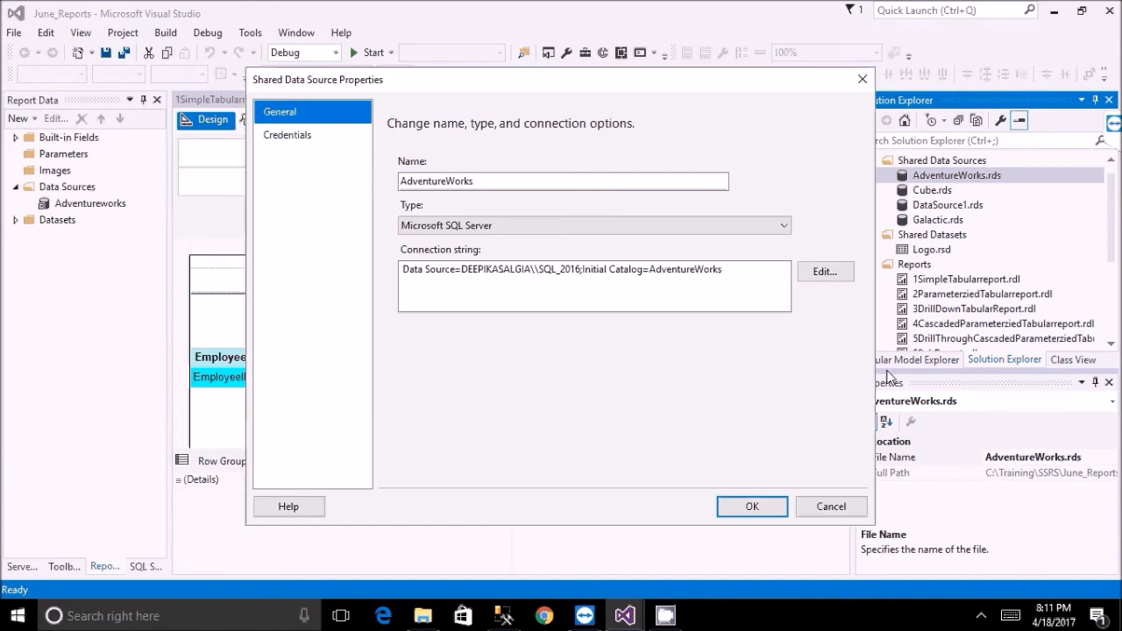
pyautogui.click(850, 508)
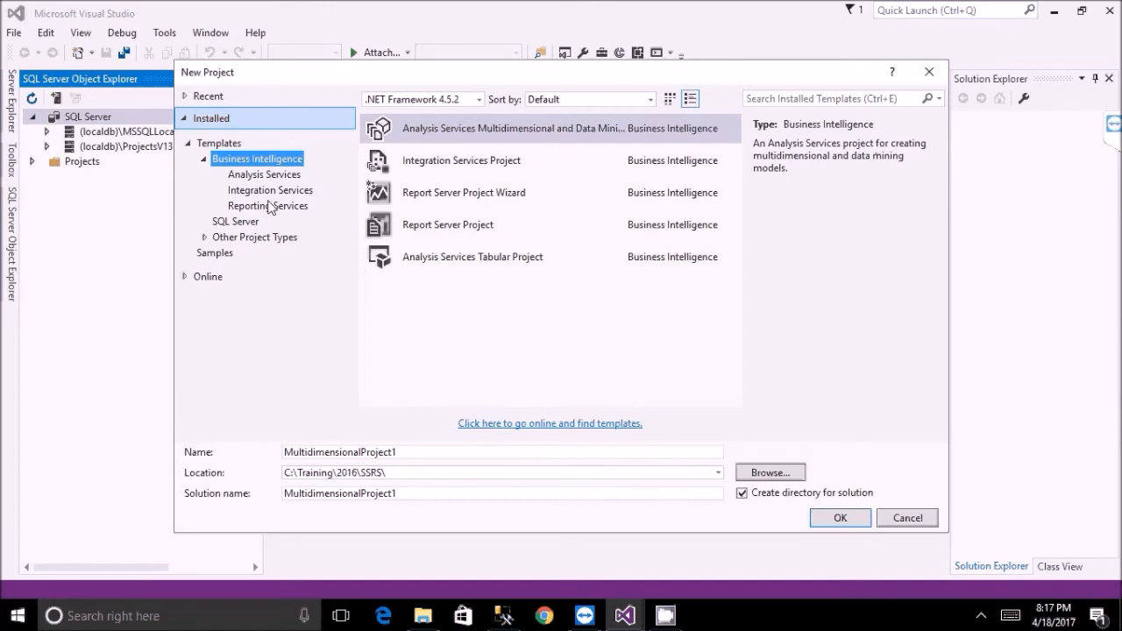
# Create an empty Report Server Project named April_2017 from the Reporting Services templates.
pyautogui.click(269, 206)
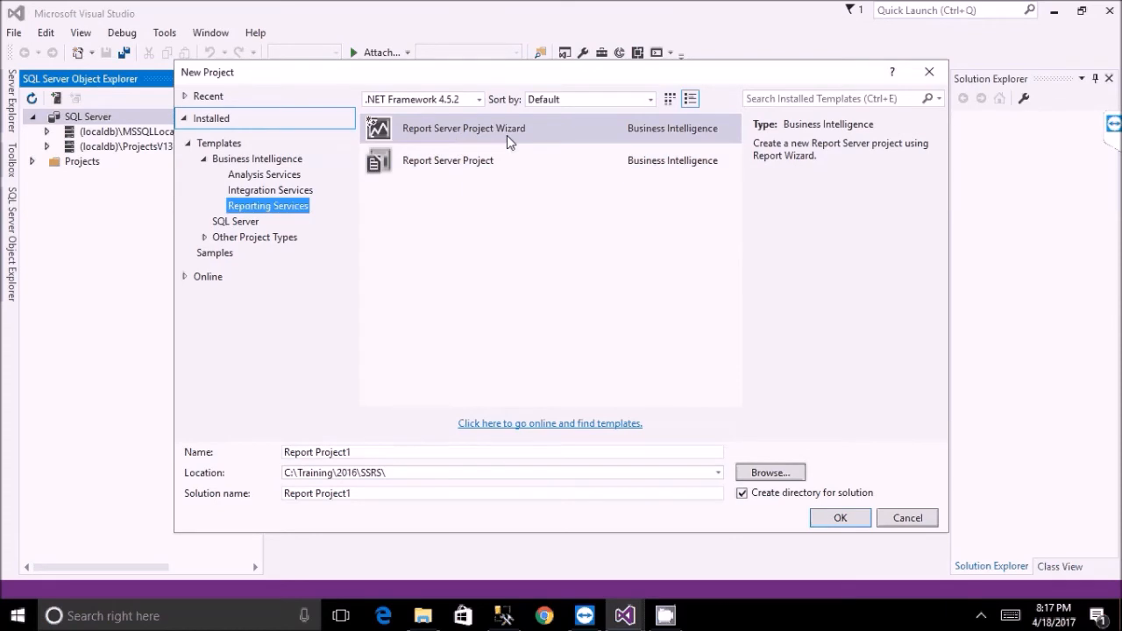
pyautogui.click(487, 159)
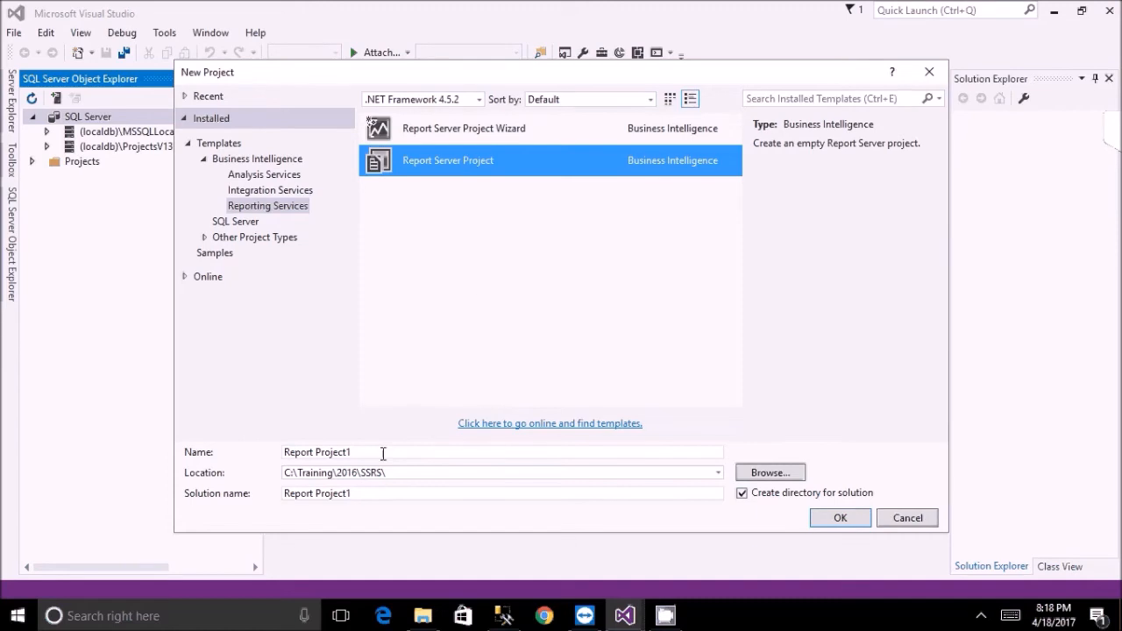
pyautogui.moveTo(383, 452); pyautogui.dragTo(283, 446)
pyautogui.write('A')
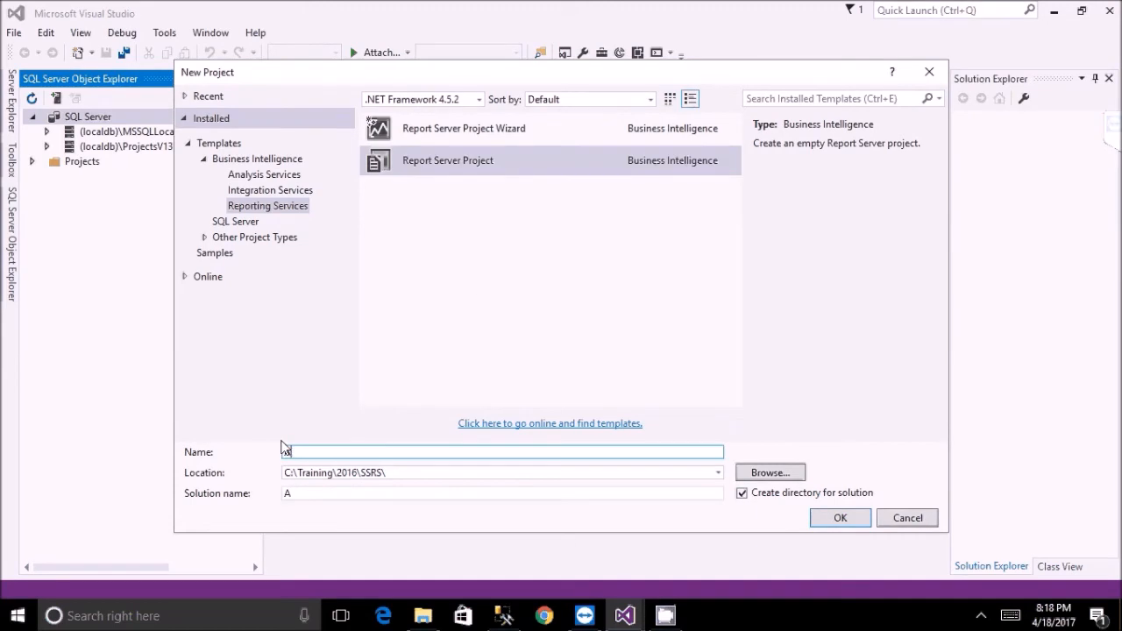
pyautogui.write('pril_2017')
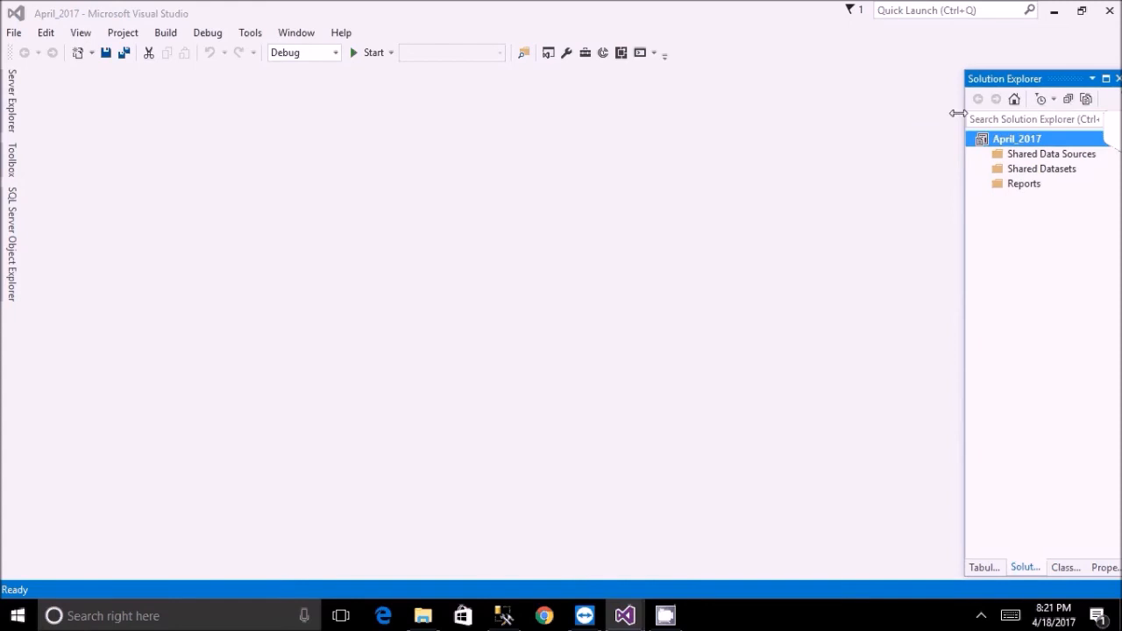
# Widen the Solution Explorer and go through the Shared Data Sources and Reports folders of April_2017.
pyautogui.moveTo(957, 113); pyautogui.dragTo(919, 114)
pyautogui.click(990, 155)
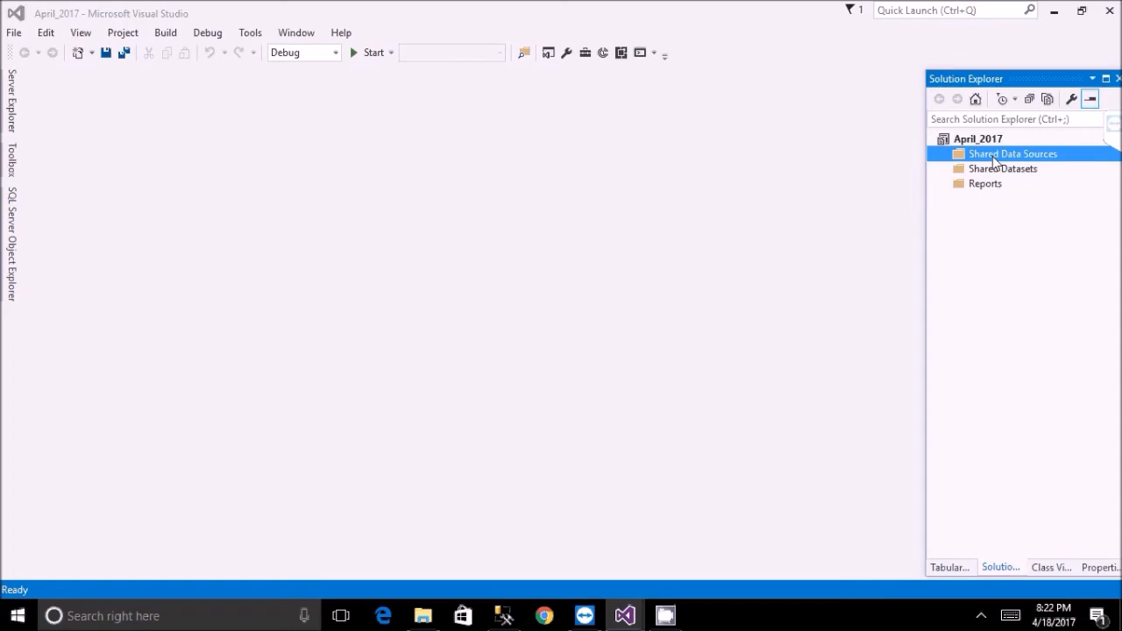
pyautogui.click(987, 185)
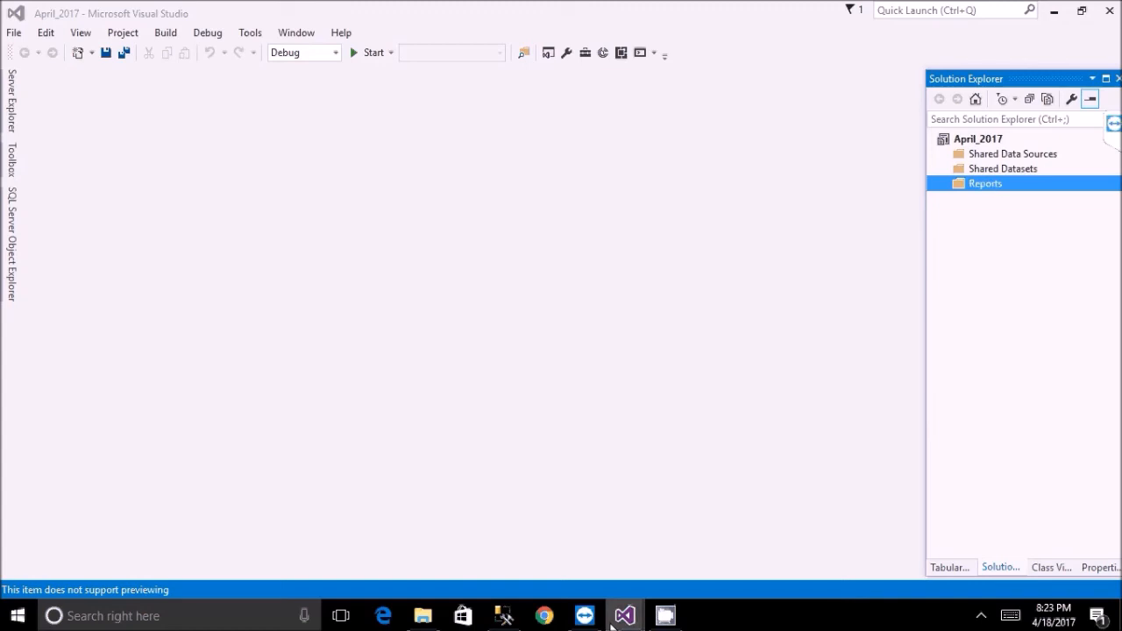
# Switch to the June_Reports project and compare the report's Adventureworks data source with the shared AdventureWorks.rds.
pyautogui.click(621, 616)
pyautogui.click(519, 531)
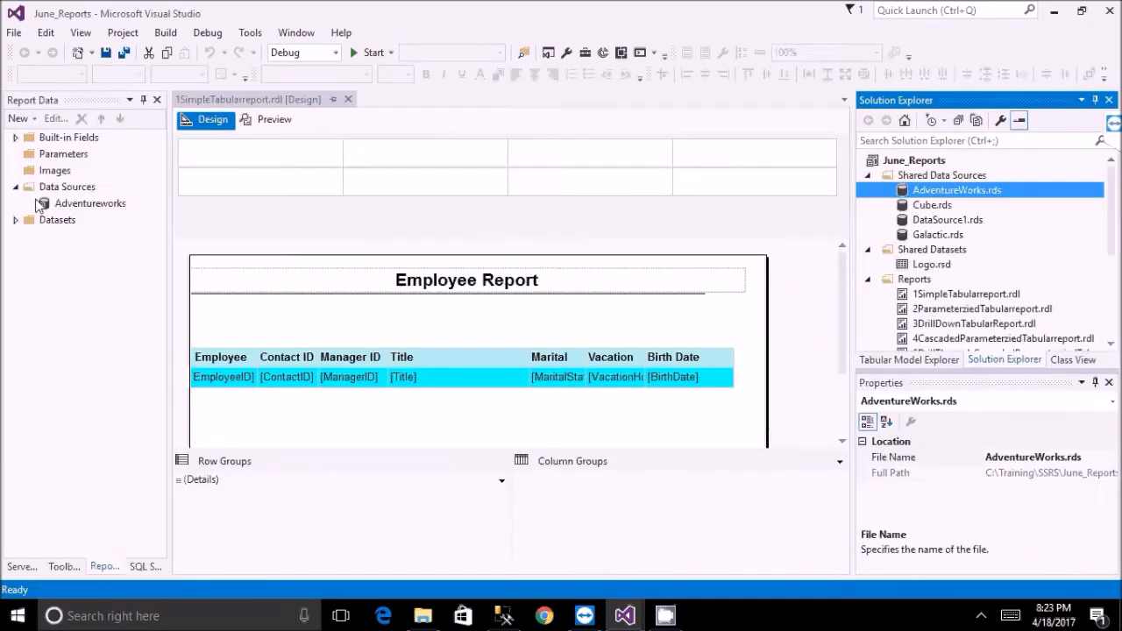
pyautogui.click(67, 188)
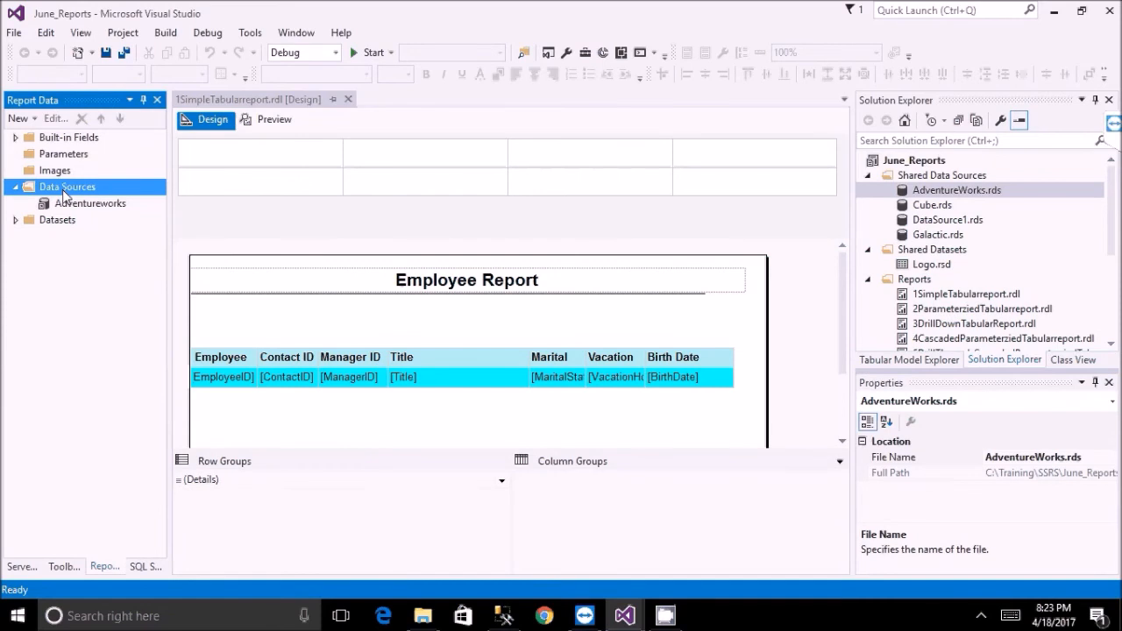
pyautogui.click(66, 203)
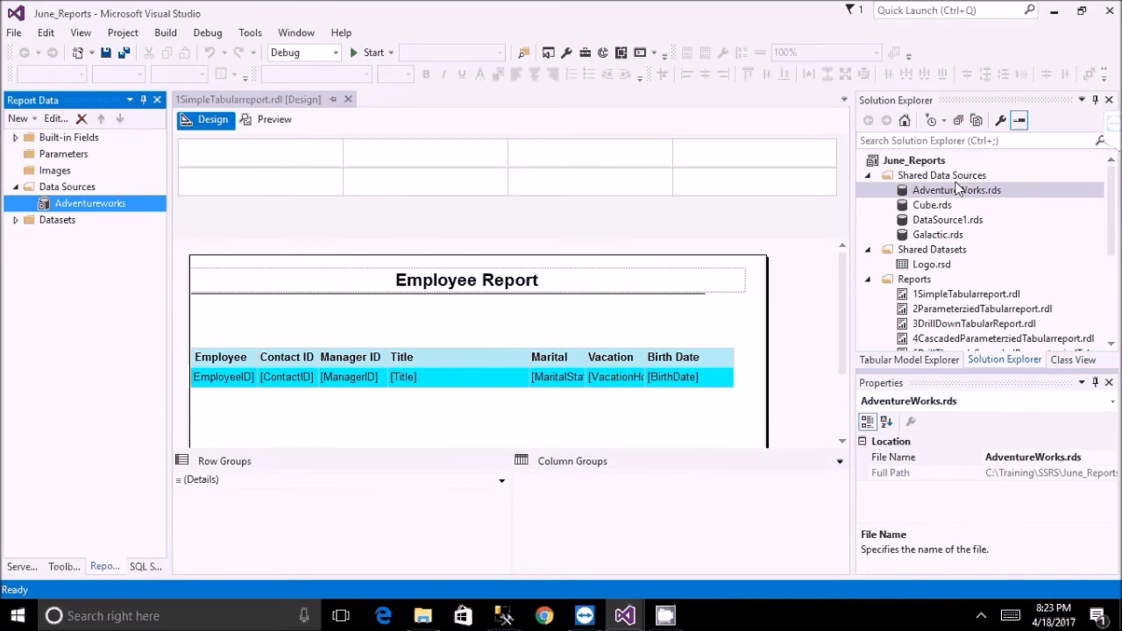
pyautogui.click(87, 188)
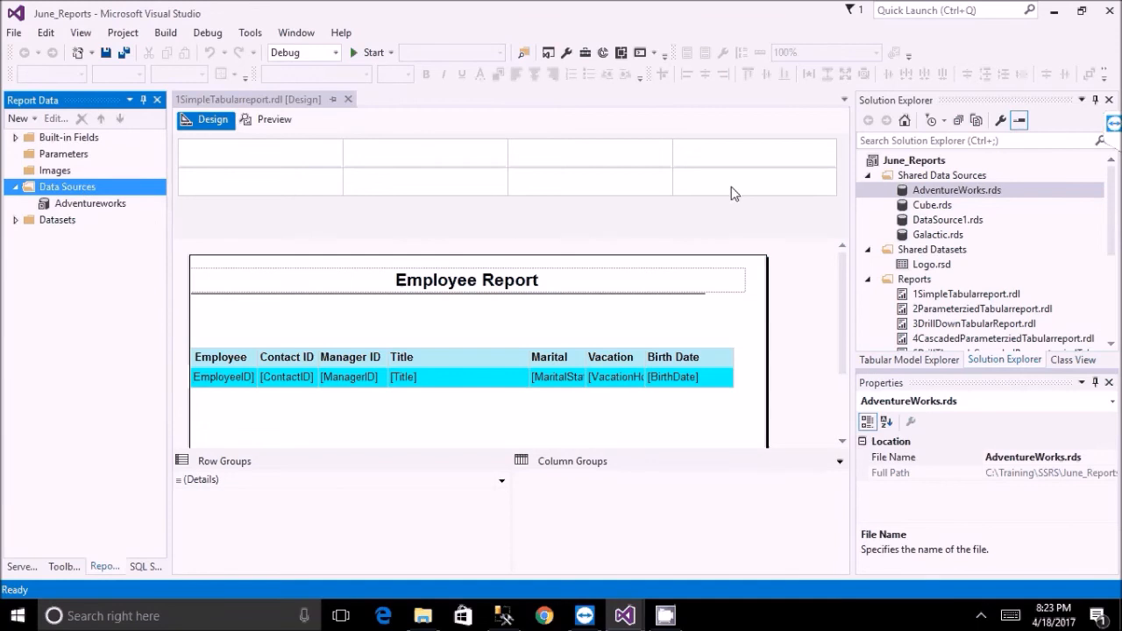
pyautogui.click(952, 198)
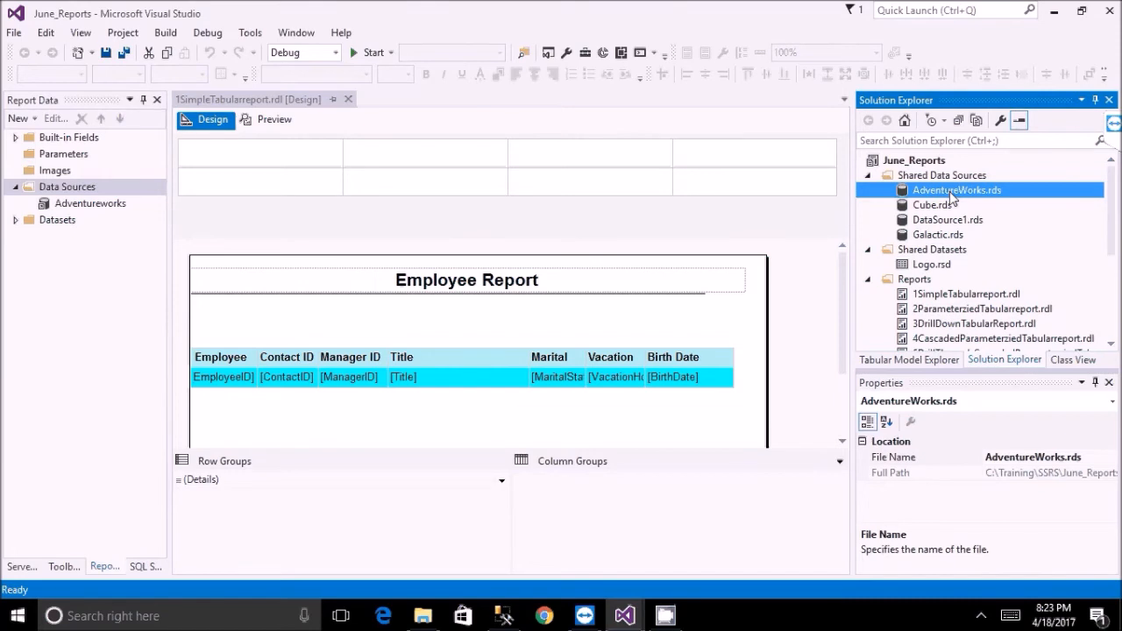
pyautogui.click(90, 203)
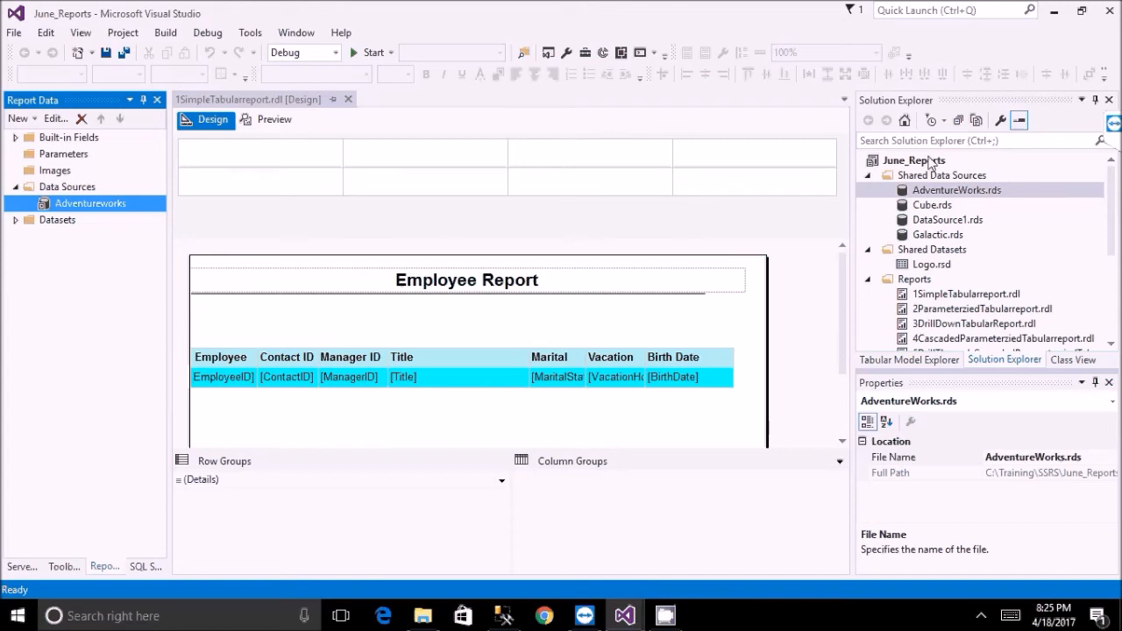
# Collapse the shared and report-level data source folders, and examine the shared dataset Logo.rsd and the report's Datasets folder.
pyautogui.click(881, 178)
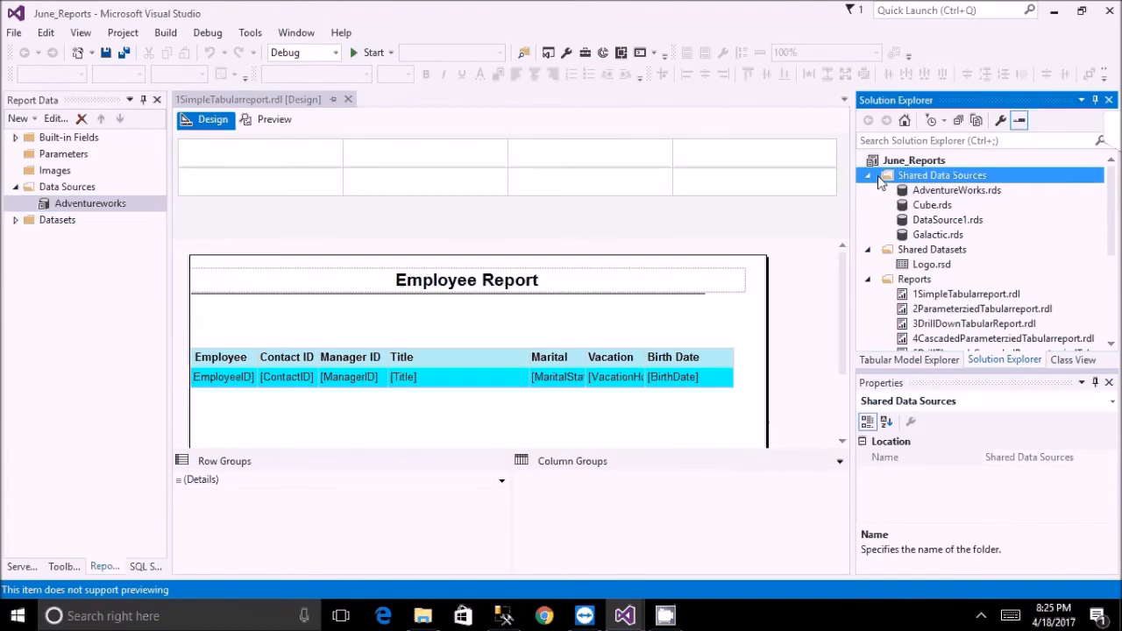
pyautogui.click(877, 176)
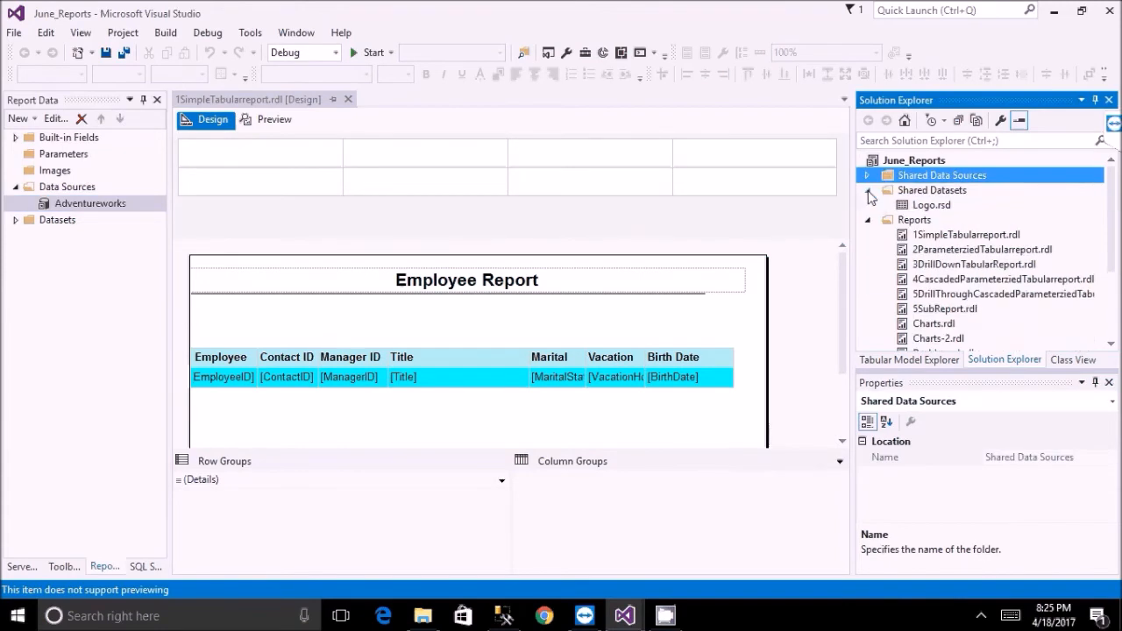
pyautogui.click(936, 191)
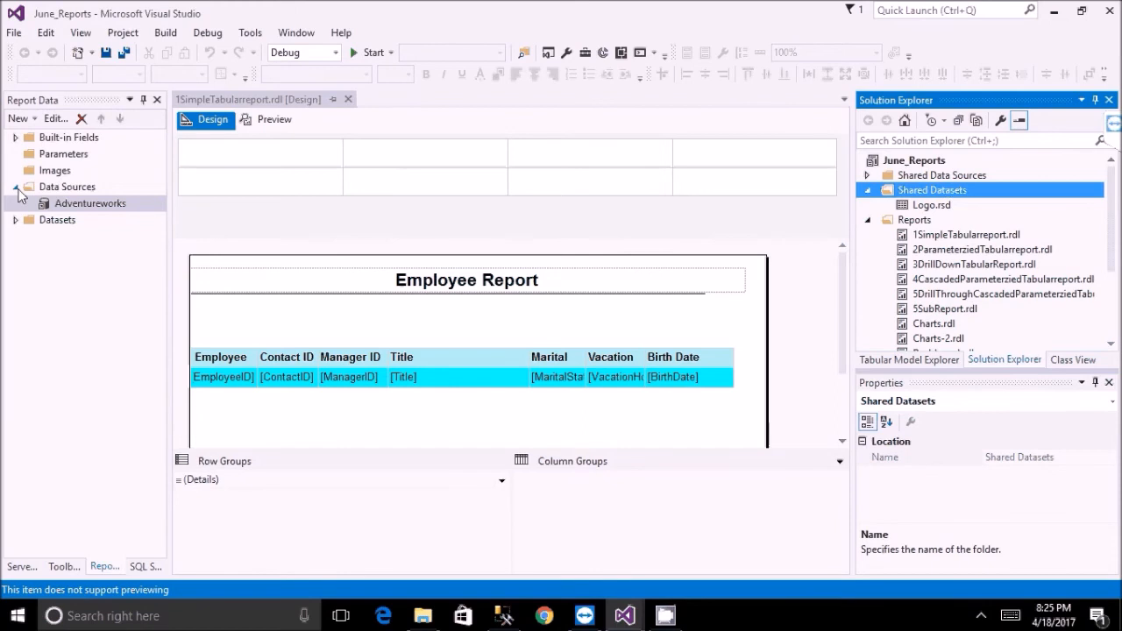
pyautogui.click(16, 188)
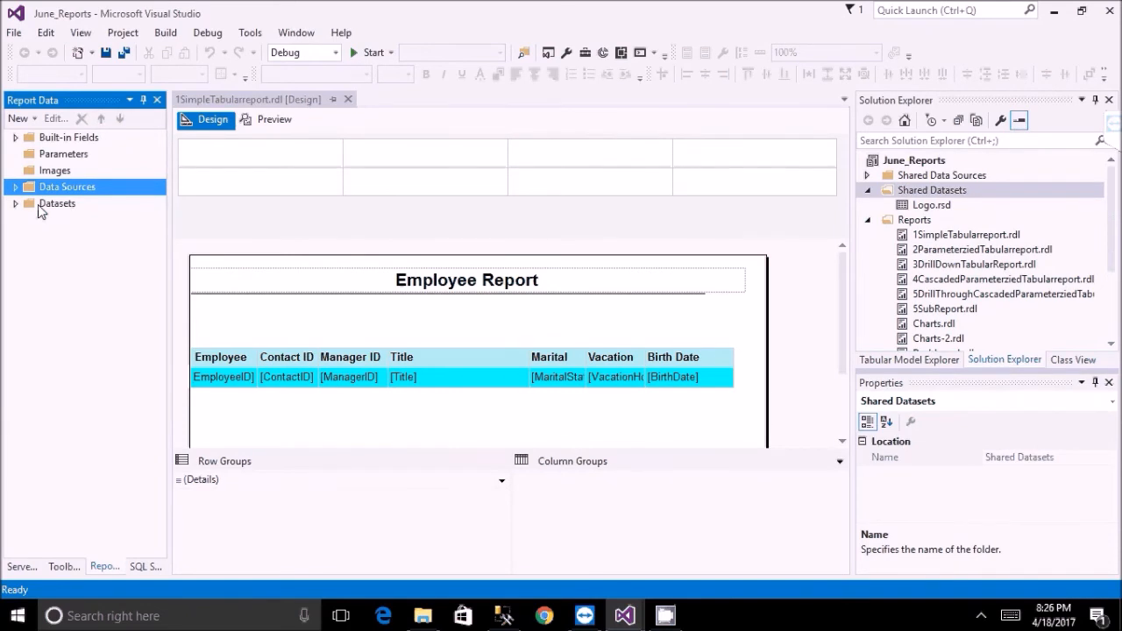
pyautogui.click(924, 205)
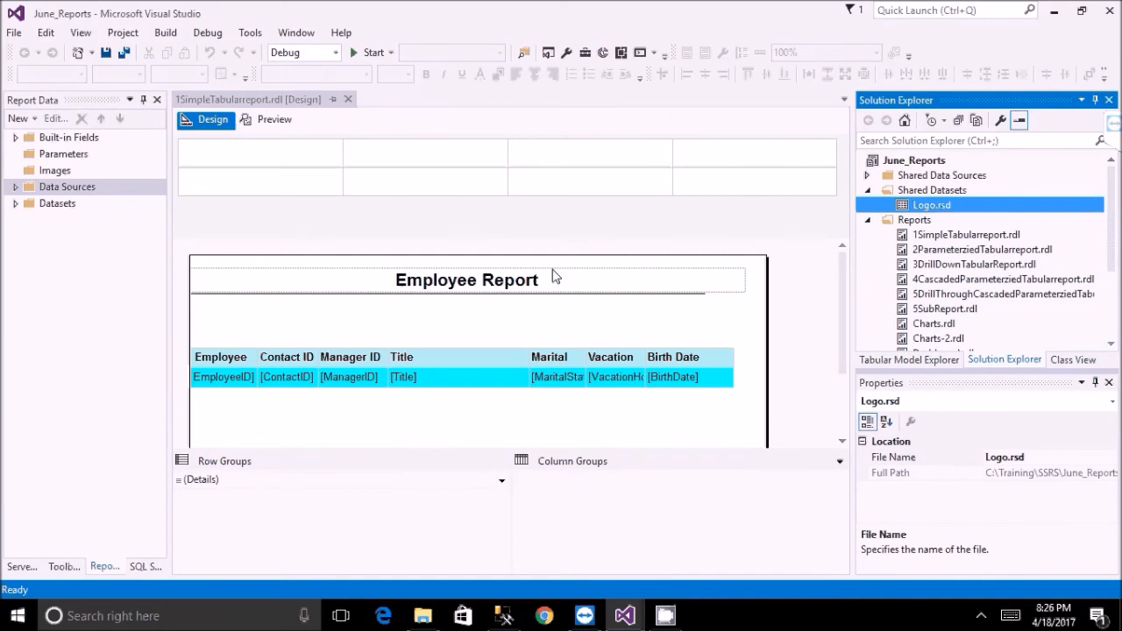
pyautogui.click(864, 13)
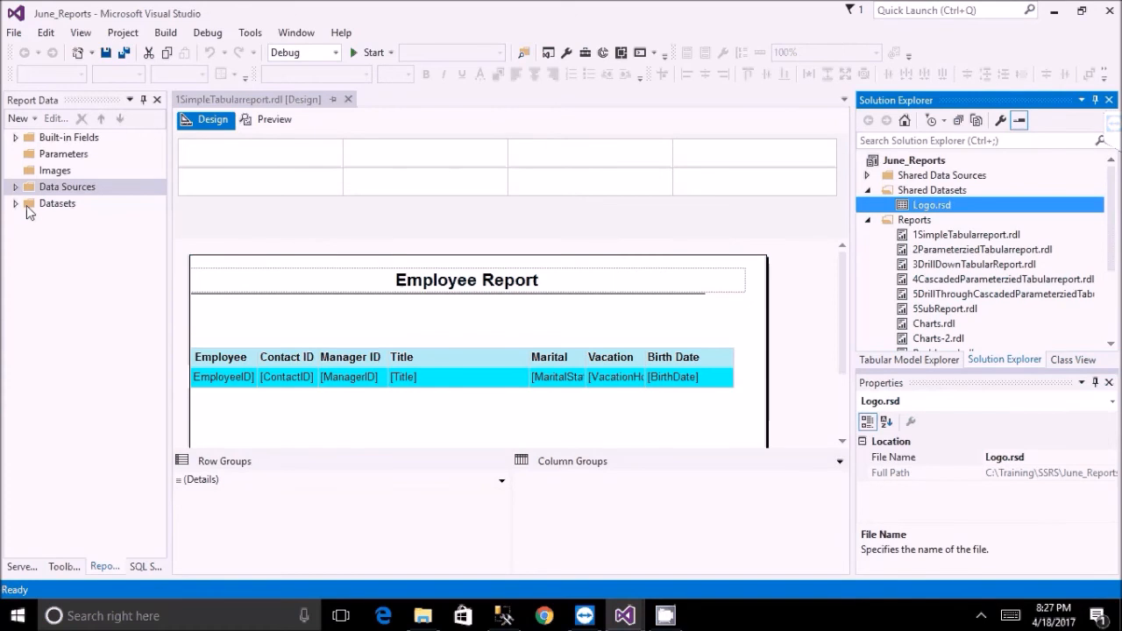
pyautogui.click(29, 210)
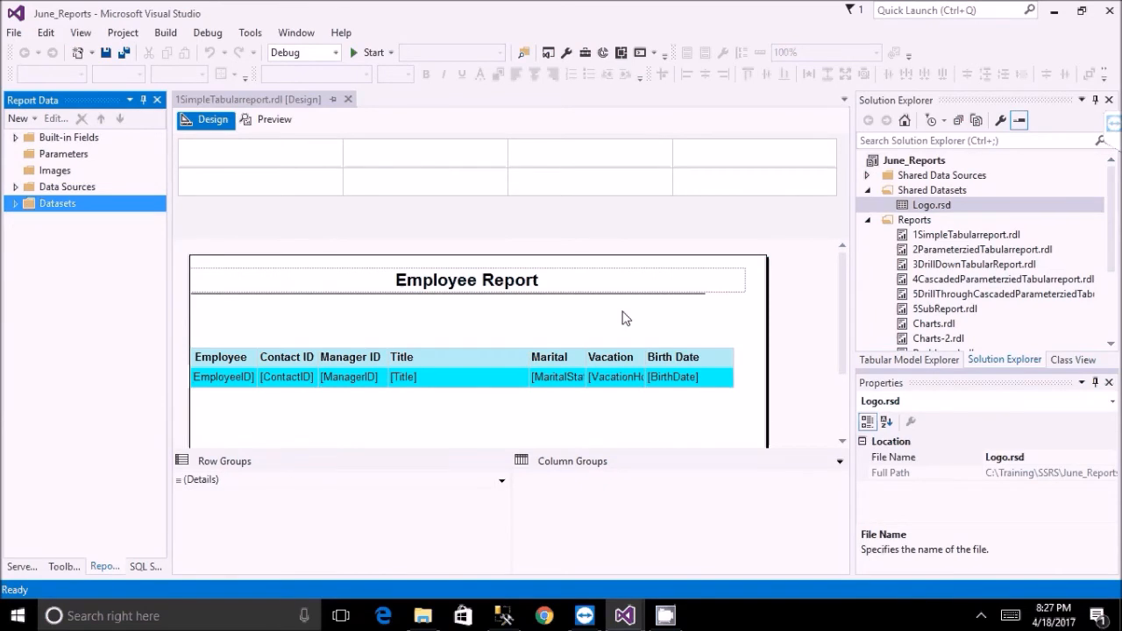
# Collapse the Shared Datasets and Reports folders of June_Reports and switch back to the April_2017 project.
pyautogui.click(867, 191)
pyautogui.click(867, 206)
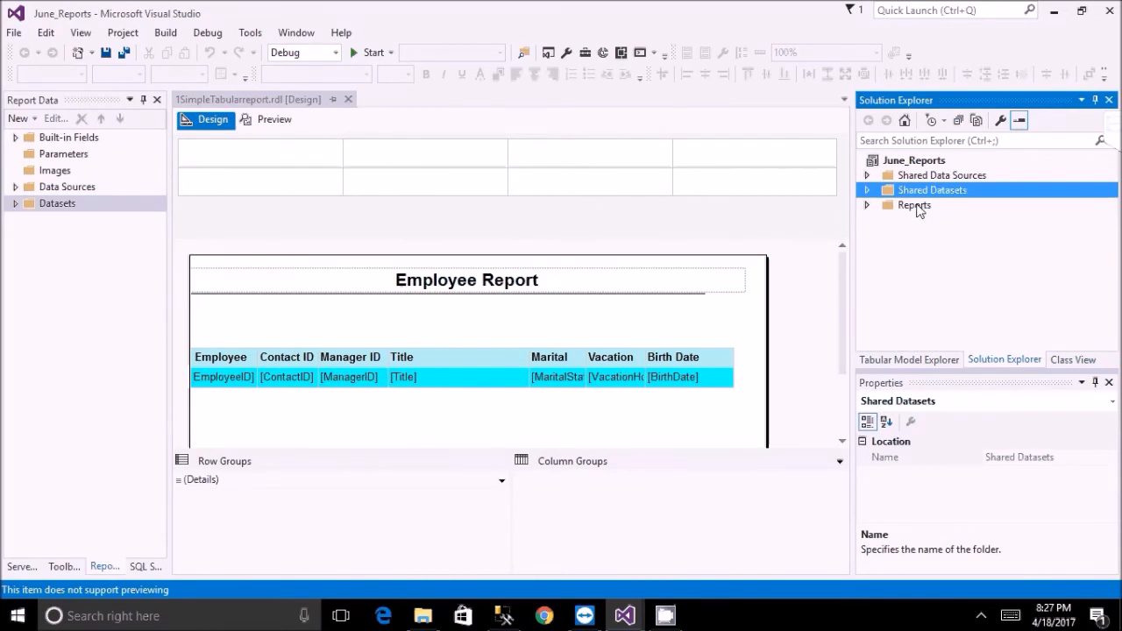
pyautogui.rightClick(908, 203)
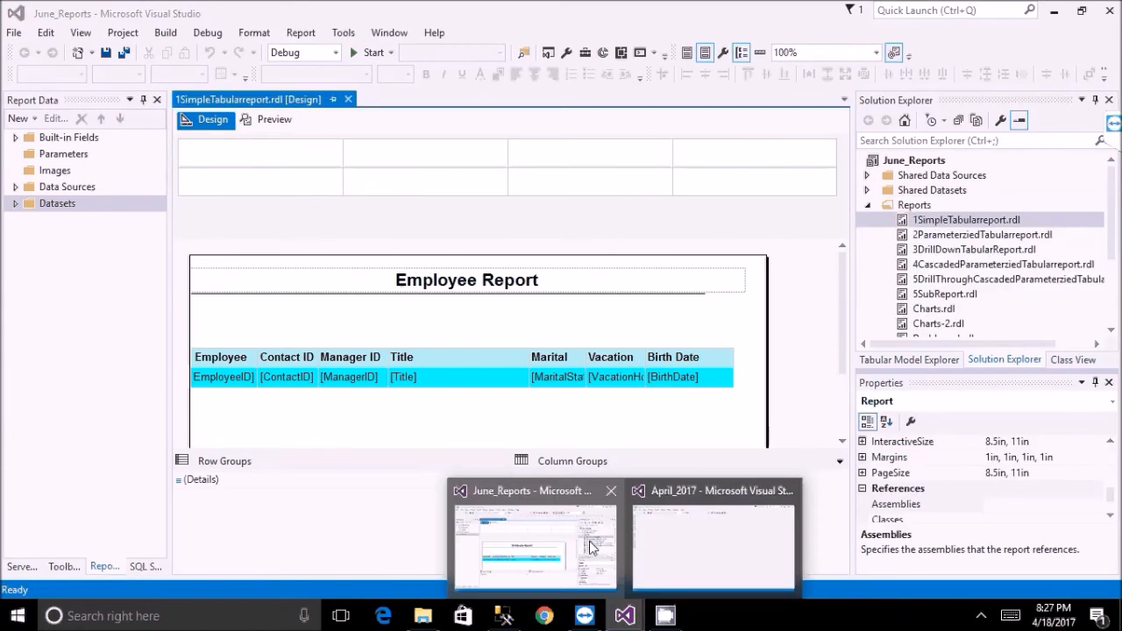
pyautogui.click(712, 545)
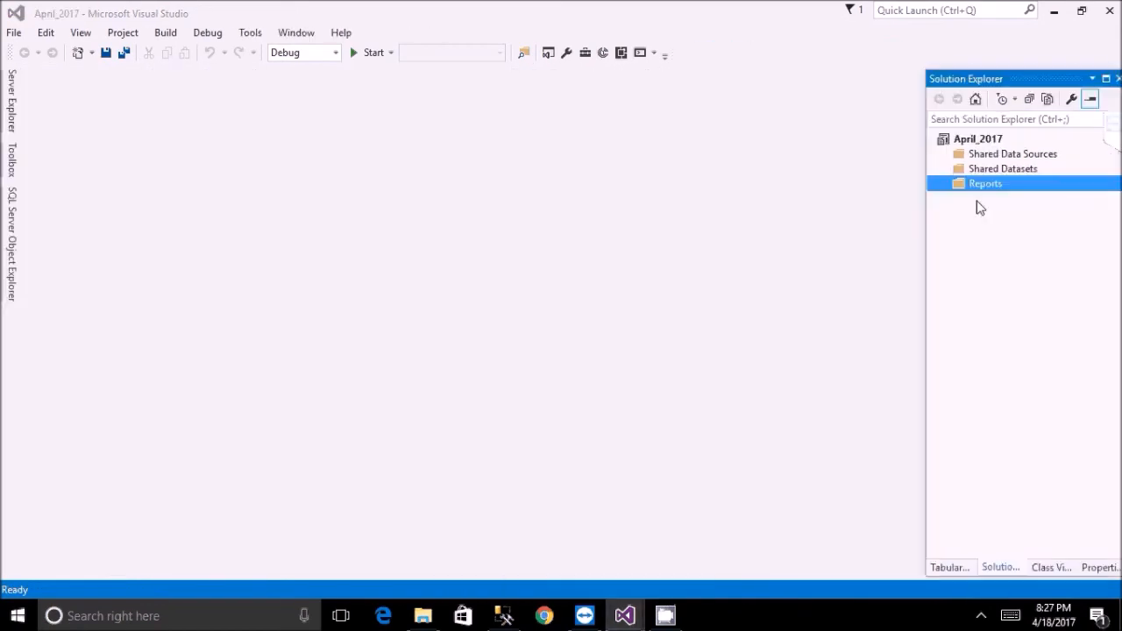
pyautogui.rightClick(987, 184)
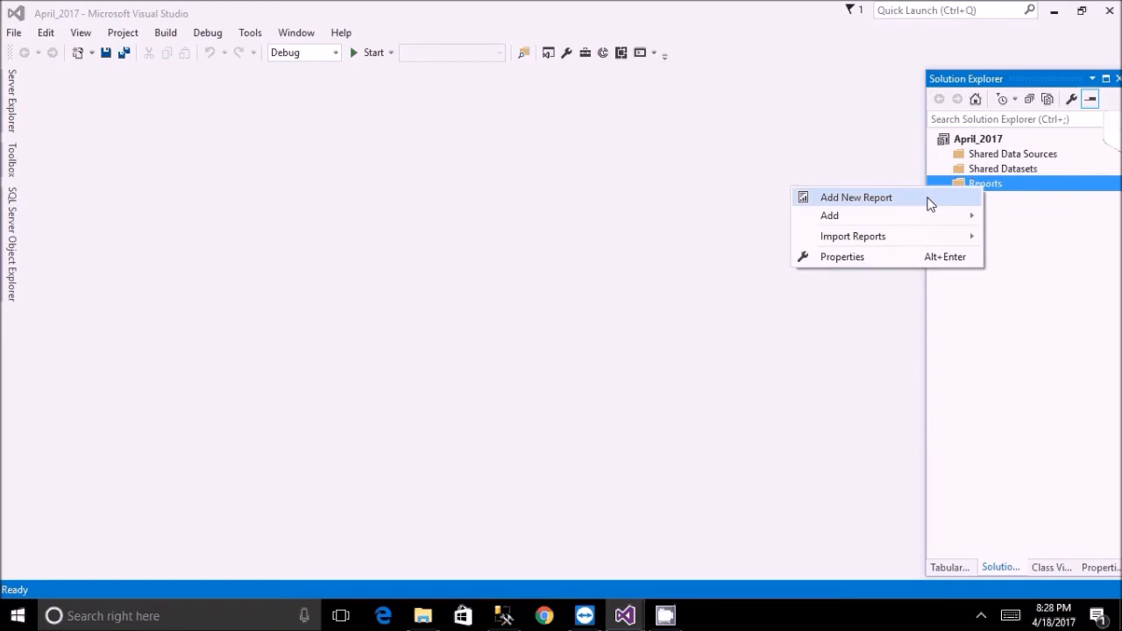
pyautogui.moveTo(867, 216)
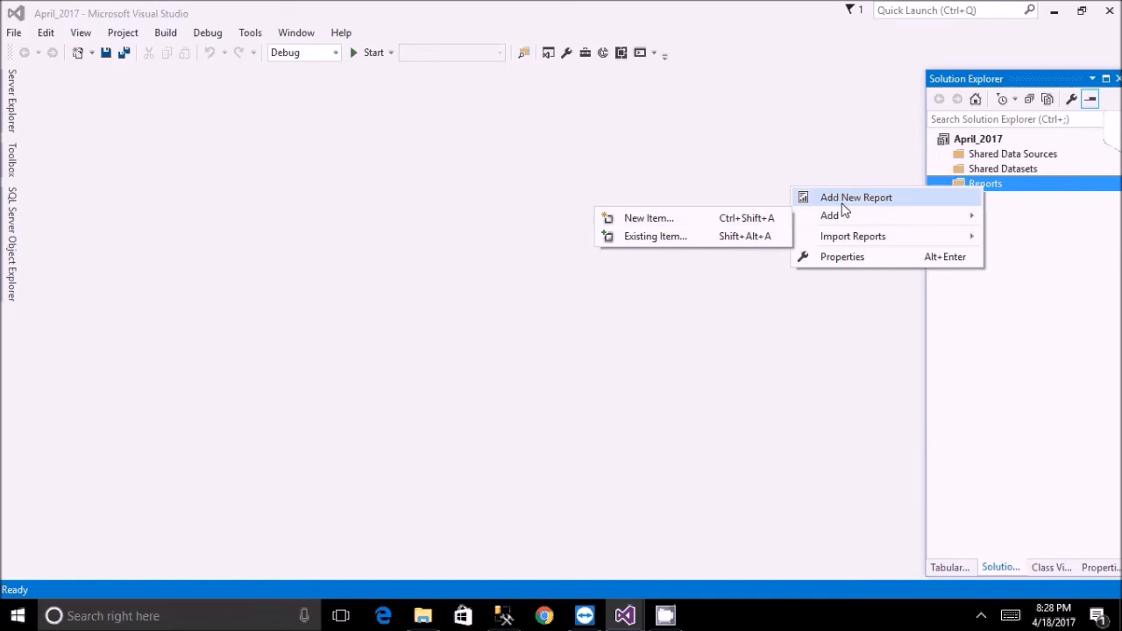
pyautogui.click(766, 218)
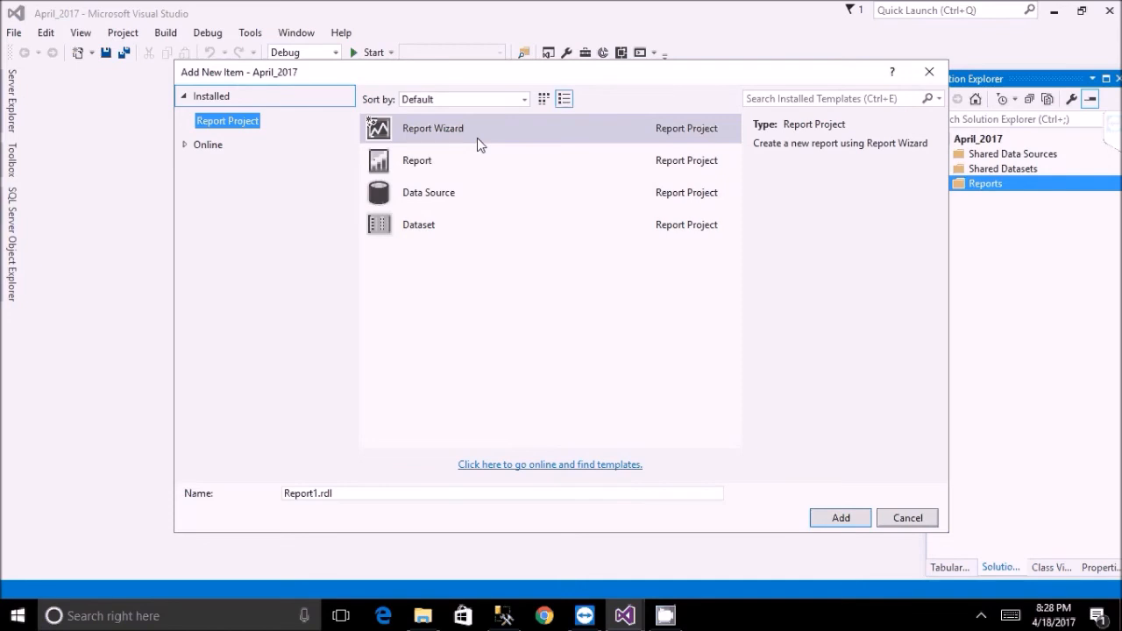
pyautogui.click(929, 72)
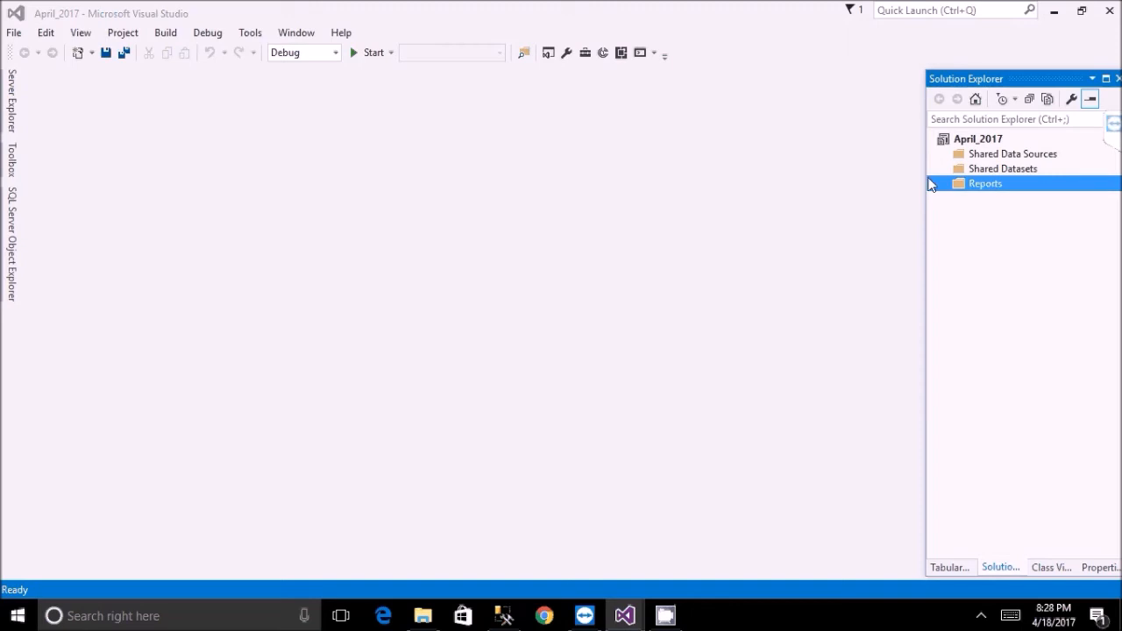
pyautogui.rightClick(974, 183)
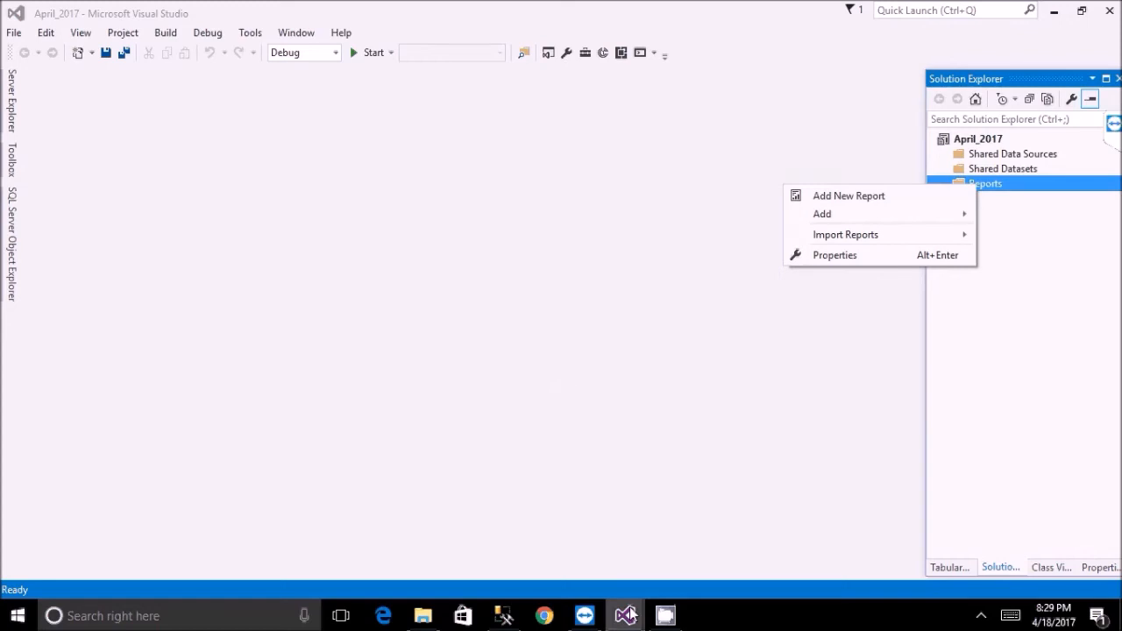
pyautogui.click(574, 556)
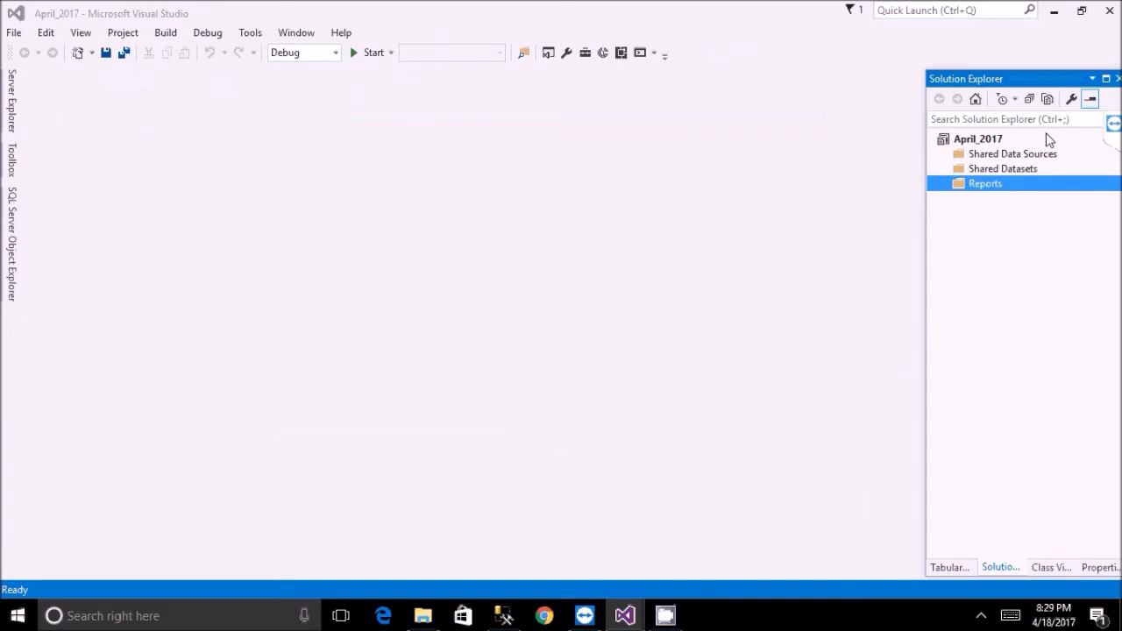
# Start a new item in the Reports folder of April_2017 based on the empty Report template.
pyautogui.rightClick(982, 184)
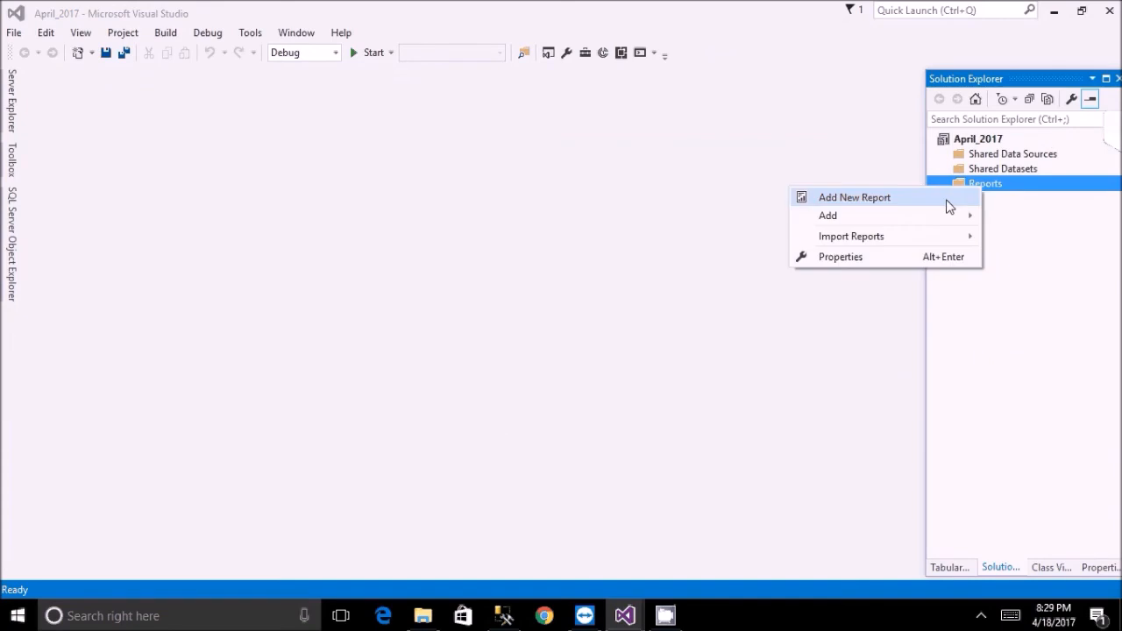
pyautogui.moveTo(909, 219)
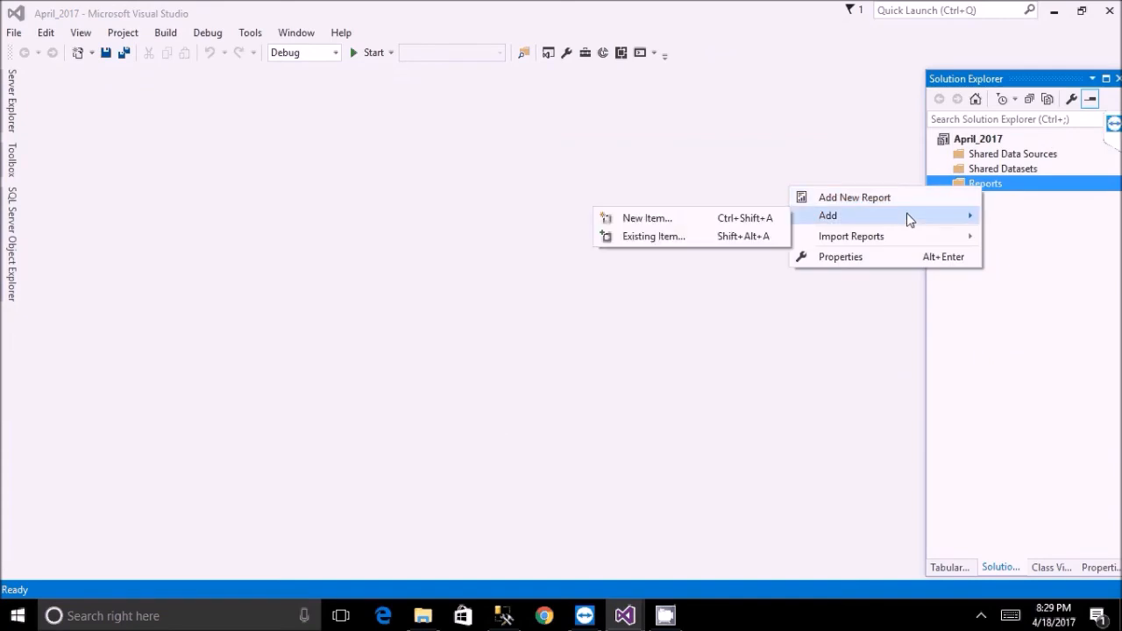
pyautogui.click(684, 227)
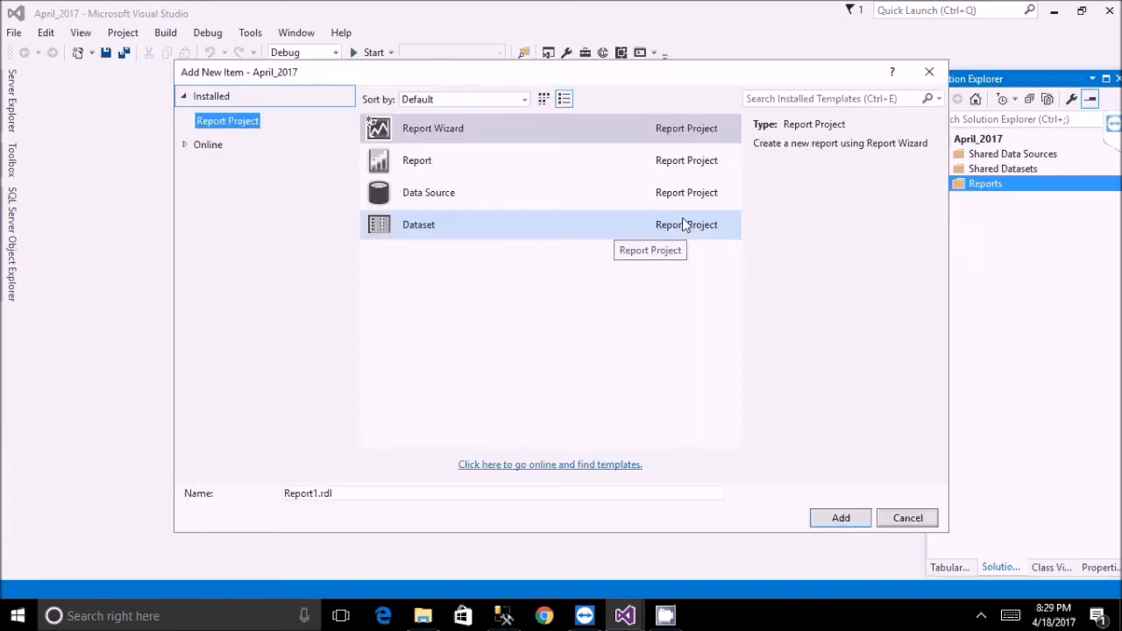
pyautogui.click(464, 162)
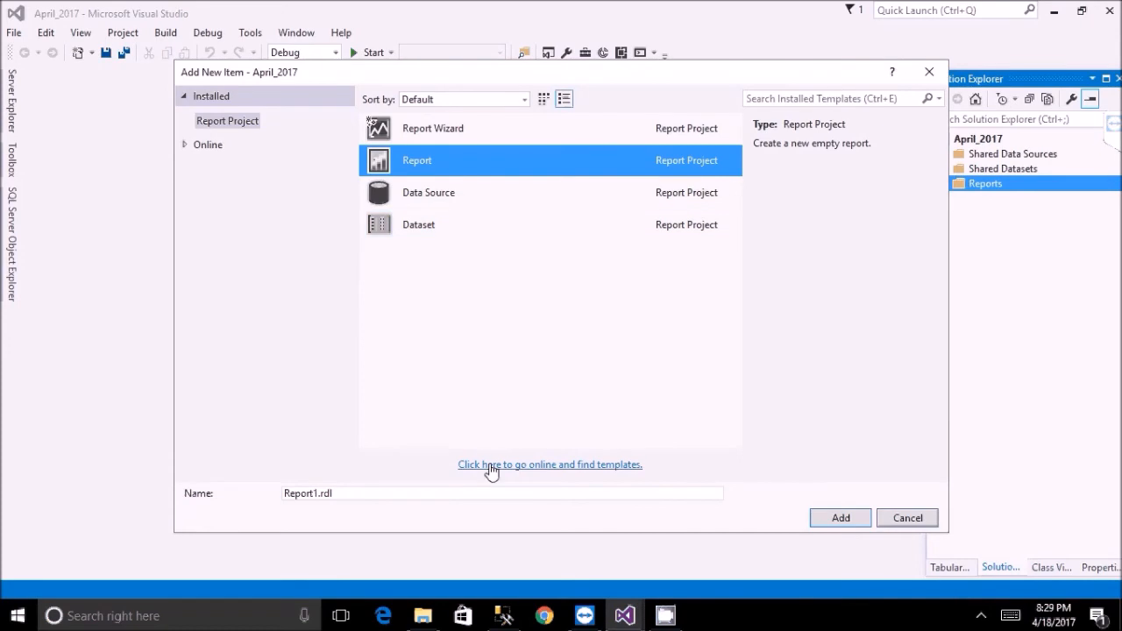
# Name the new report 01_SimpleTabularReport.rdl and add it to the project.
pyautogui.doubleClick(314, 494)
pyautogui.press('BackSpace')
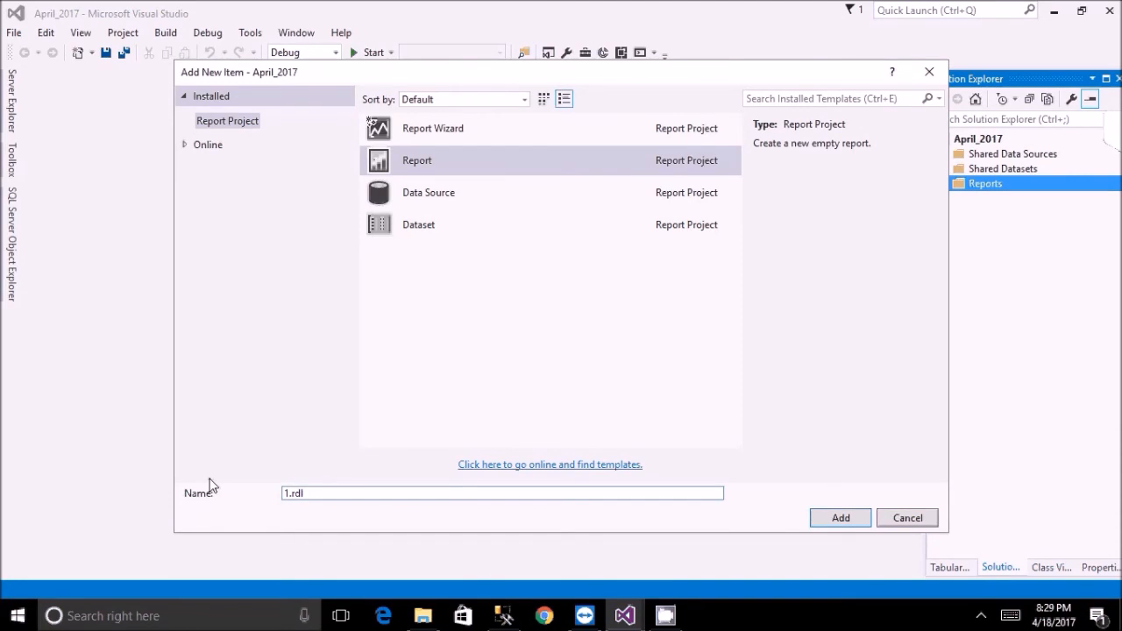
pyautogui.write('SimpleTabular')
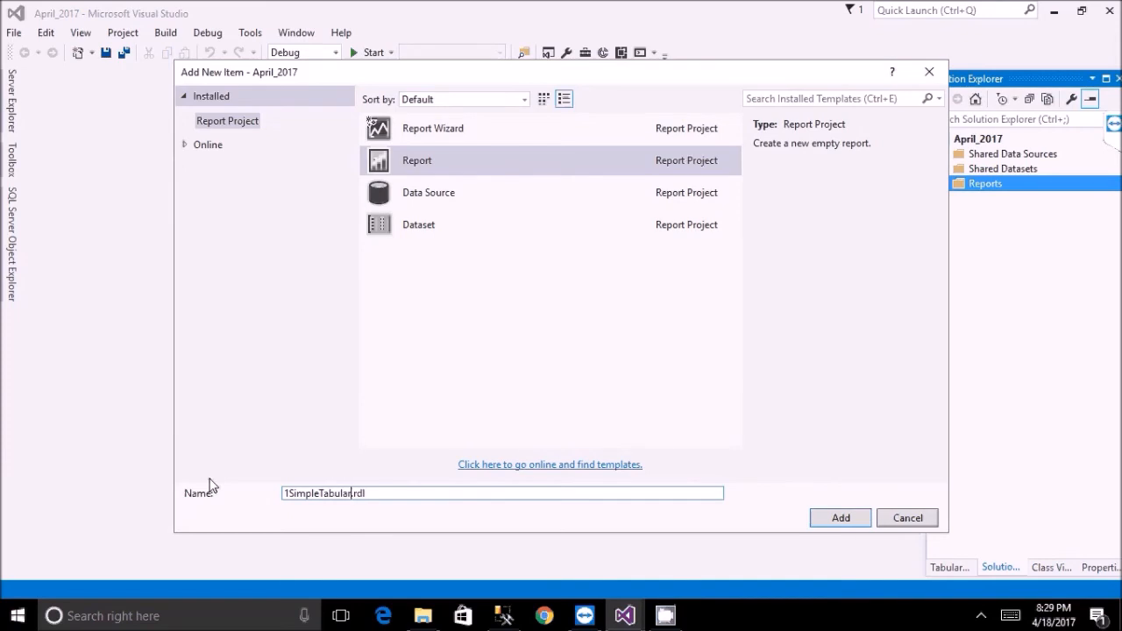
pyautogui.write('Report')
pyautogui.click(290, 494)
pyautogui.write('_')
pyautogui.press('Home')
pyautogui.write('0')
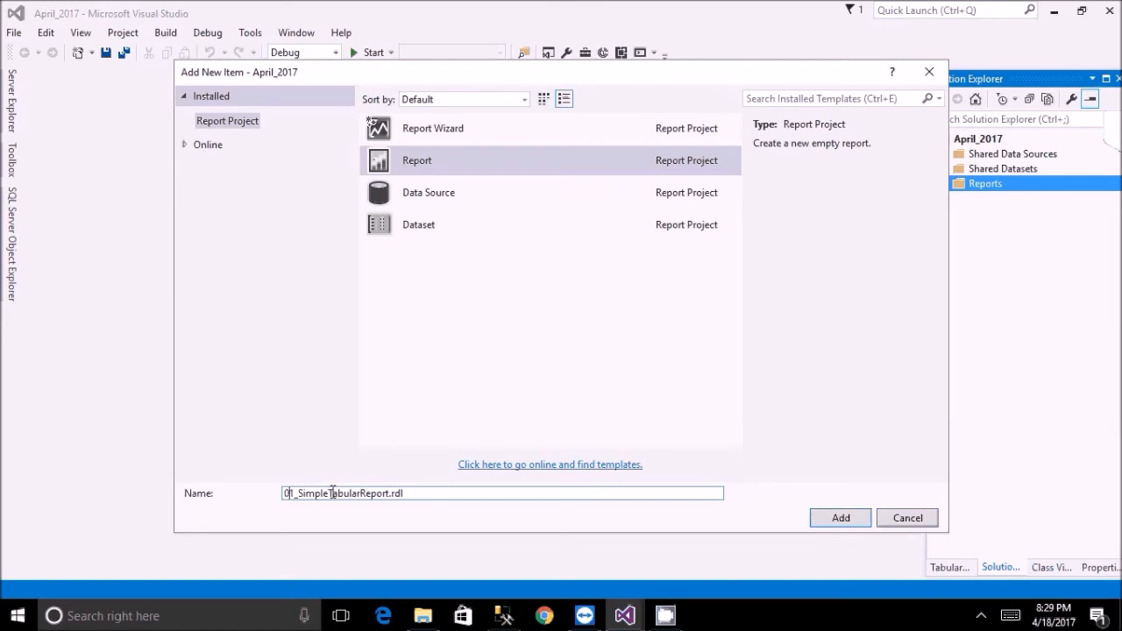
pyautogui.moveTo(283, 493); pyautogui.dragTo(299, 493)
pyautogui.click(302, 493)
pyautogui.click(834, 515)
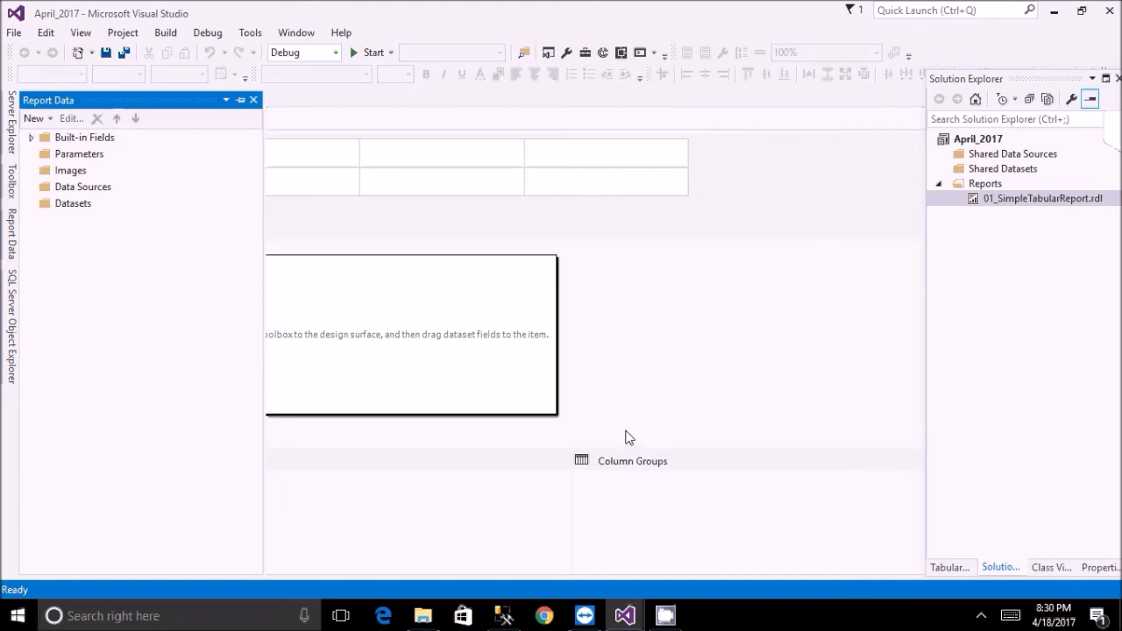
# Reopen the Report Data pane and pin it so it stays docked beside the report design surface.
pyautogui.click(389, 141)
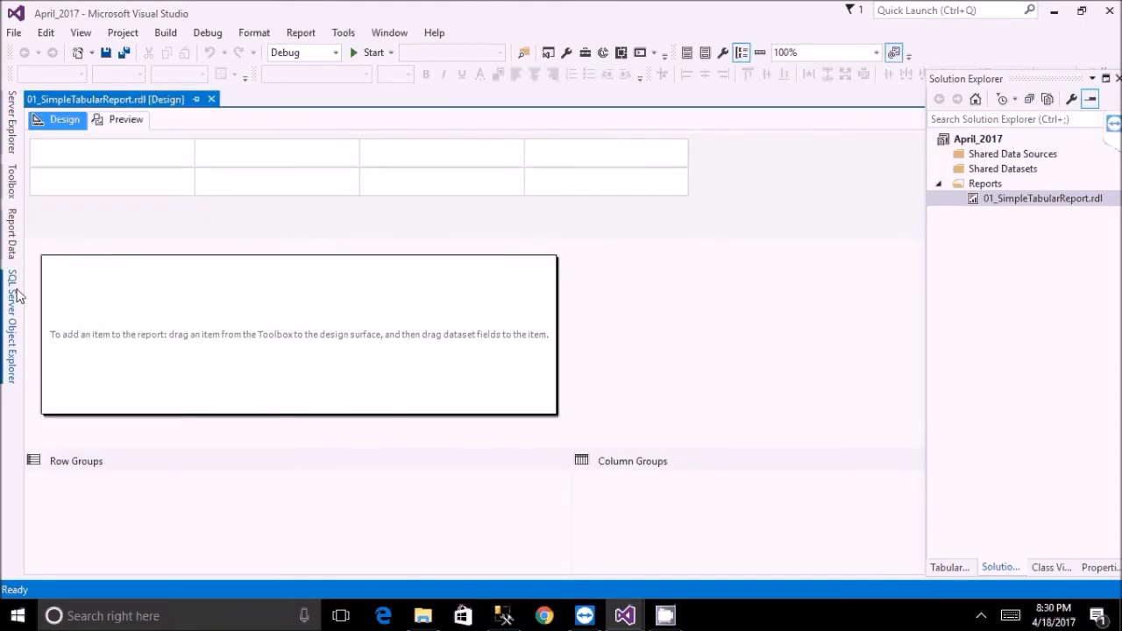
pyautogui.click(11, 233)
pyautogui.click(255, 99)
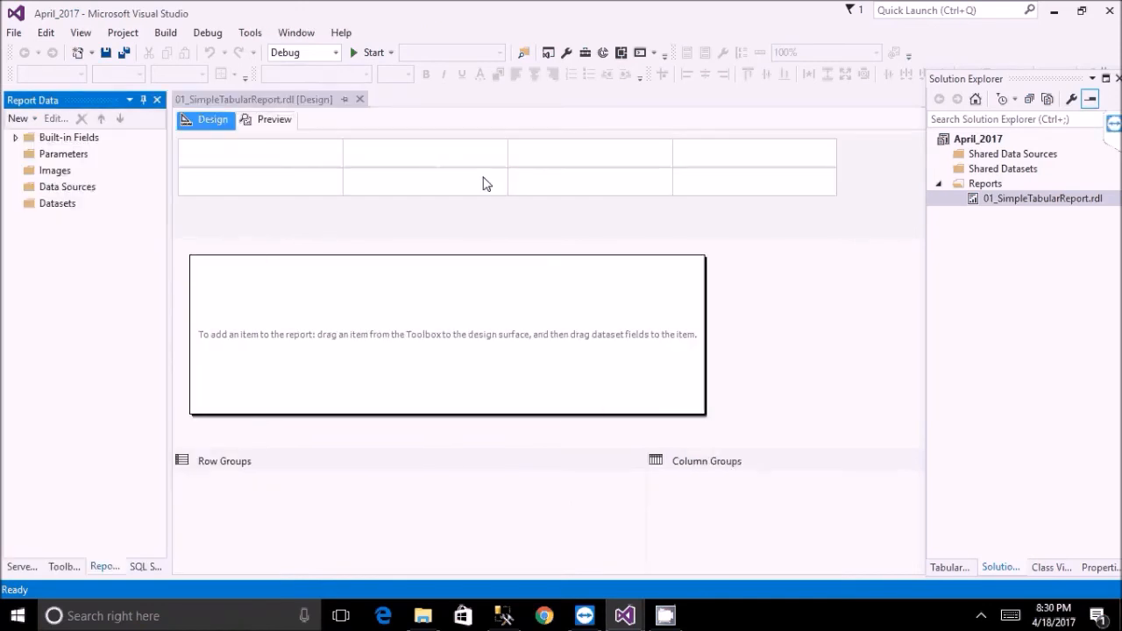
# Look at the Reports folder, its 01_SimpleTabularReport.rdl file and the empty report body.
pyautogui.click(984, 183)
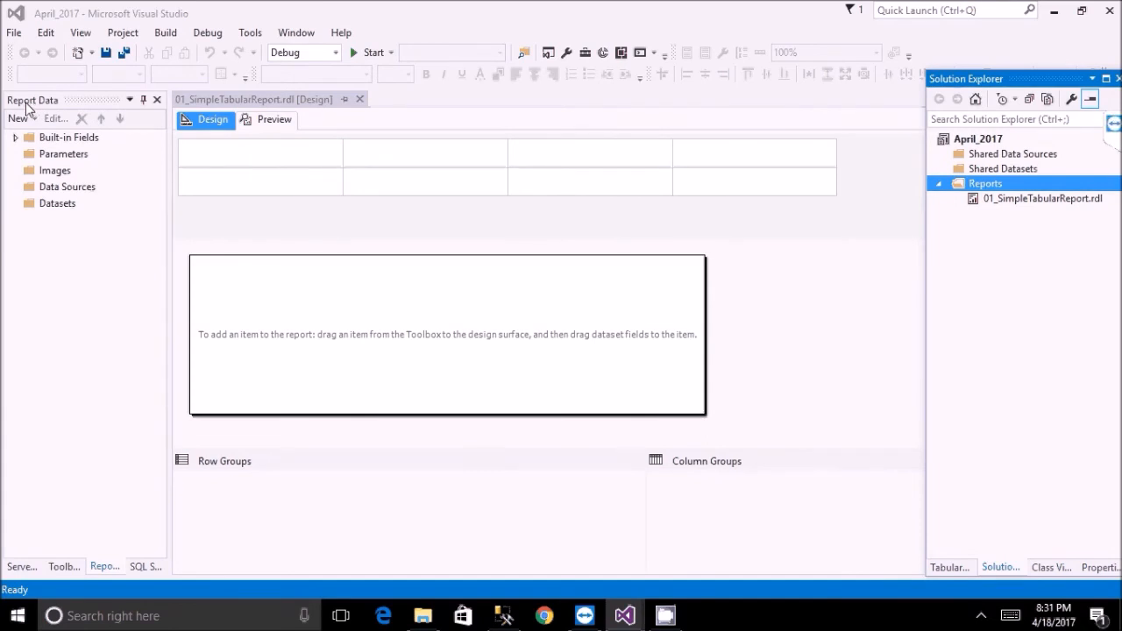
pyautogui.click(988, 200)
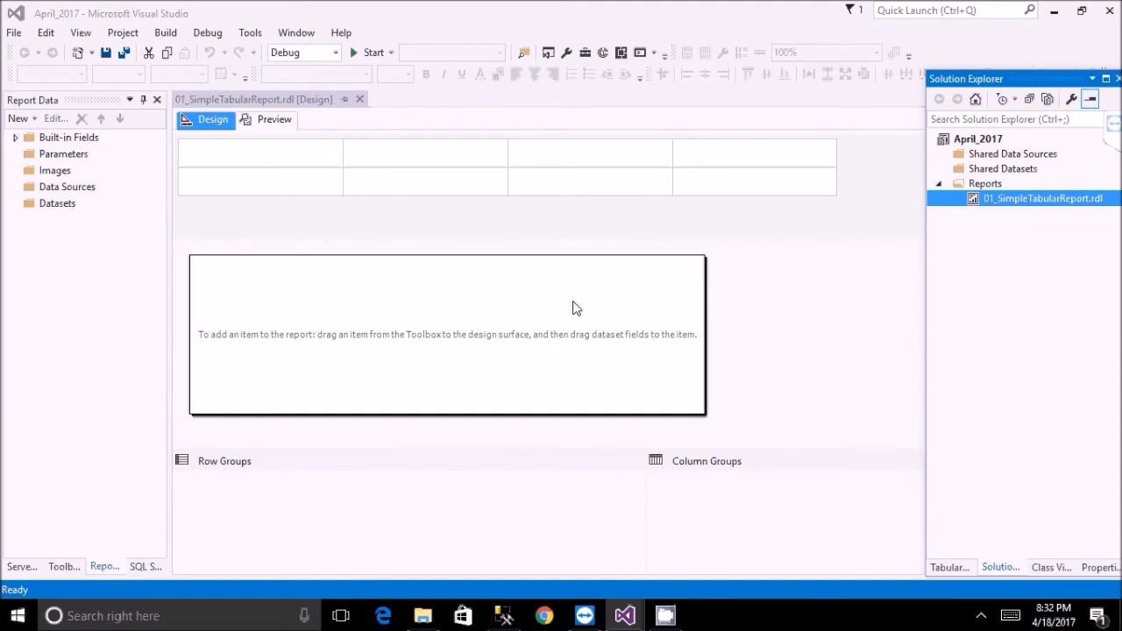
pyautogui.click(231, 264)
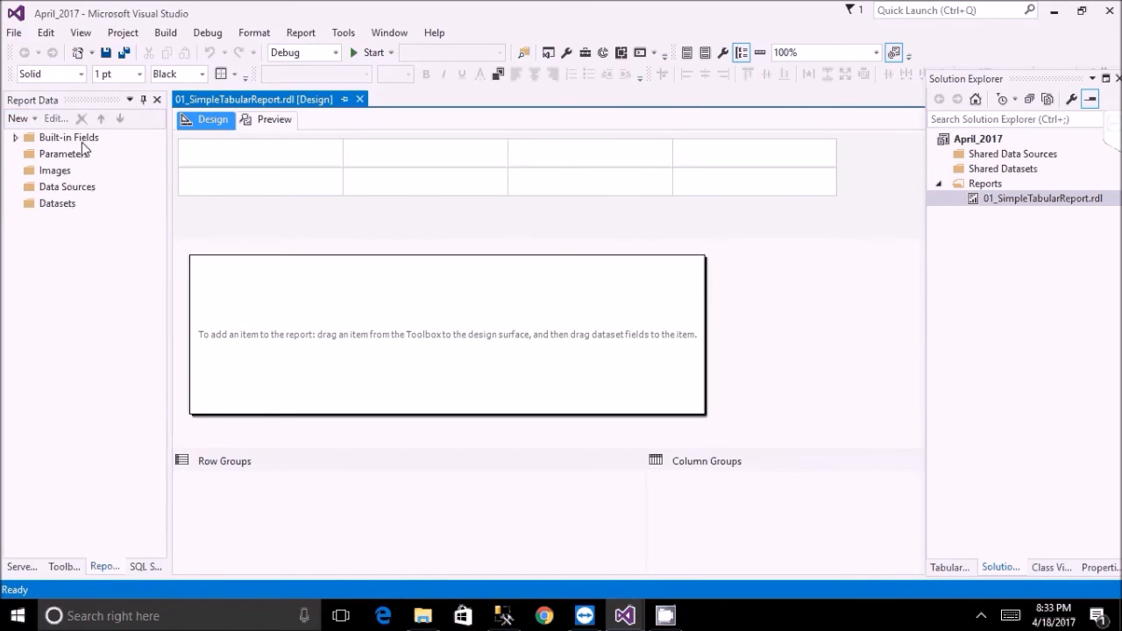
# Expand the report's Built-in Fields, examine User ID, Total Pages and Report Name, and collapse the folder again.
pyautogui.click(22, 142)
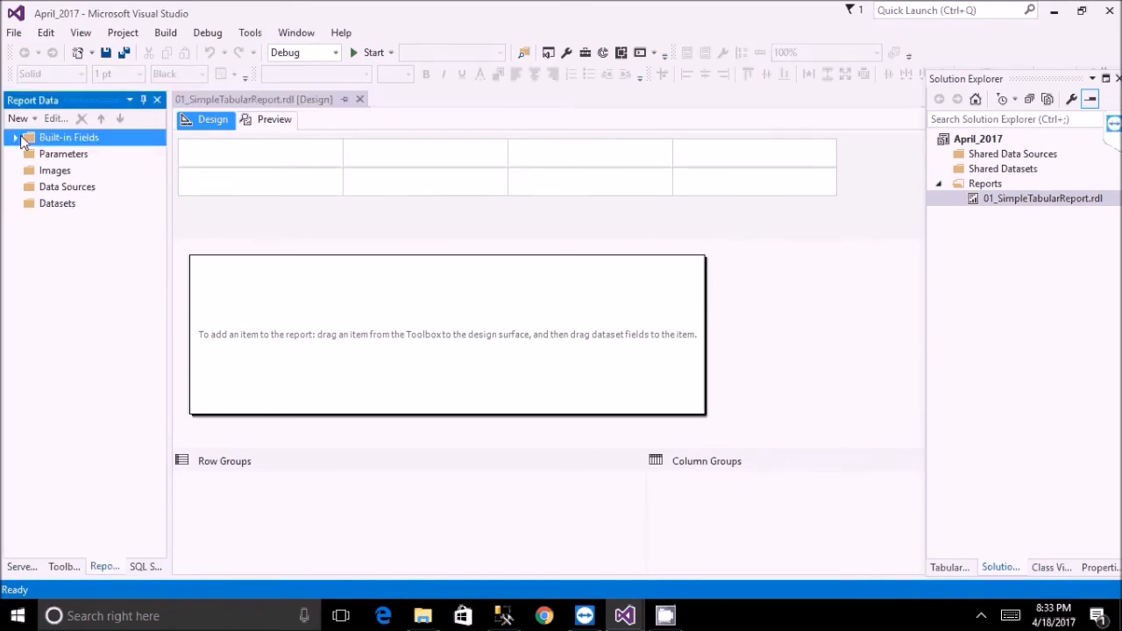
pyautogui.click(17, 137)
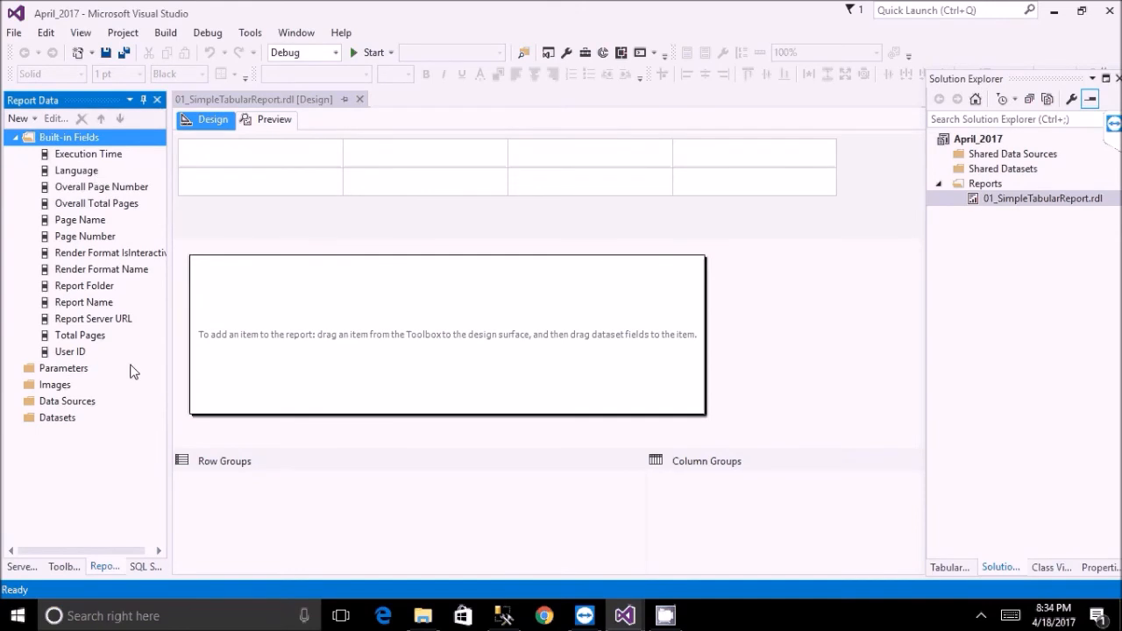
pyautogui.click(72, 352)
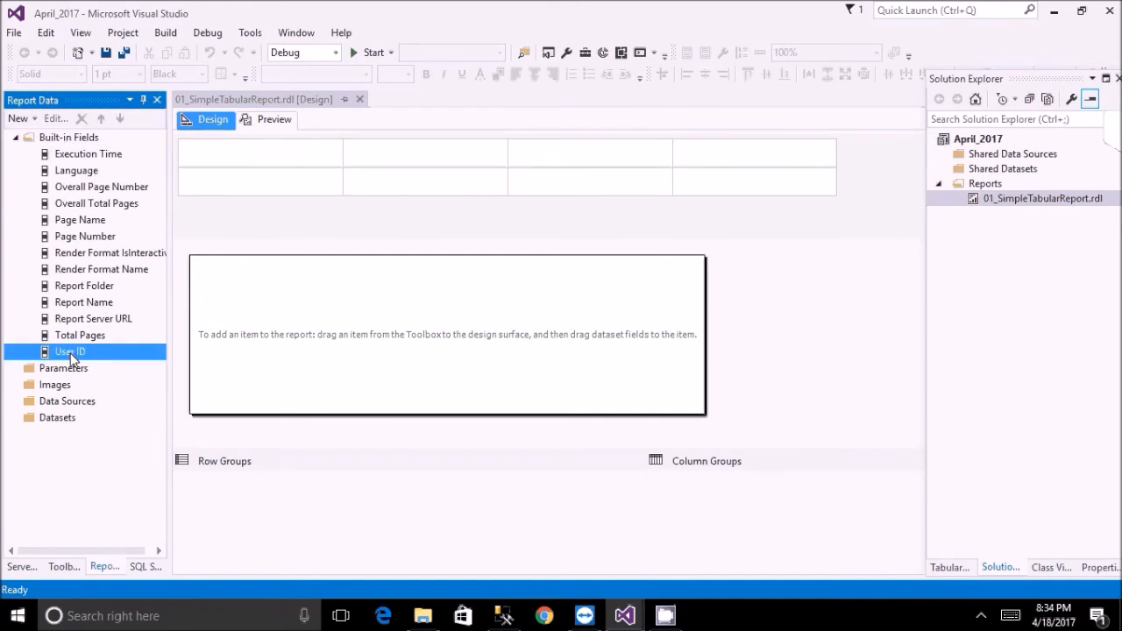
pyautogui.click(80, 336)
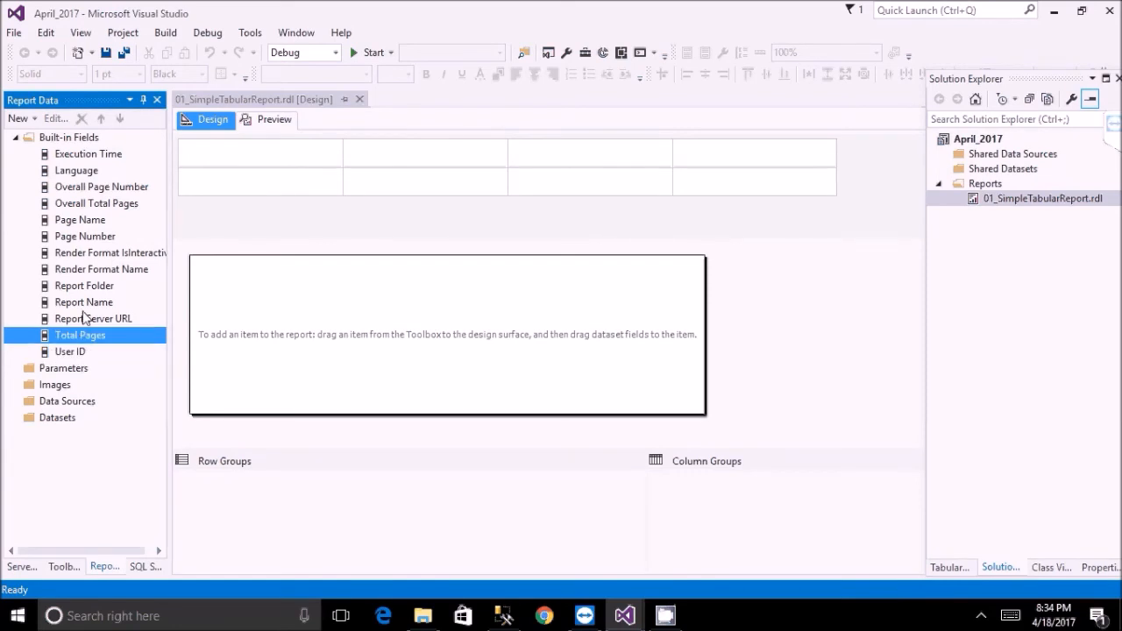
pyautogui.click(160, 303)
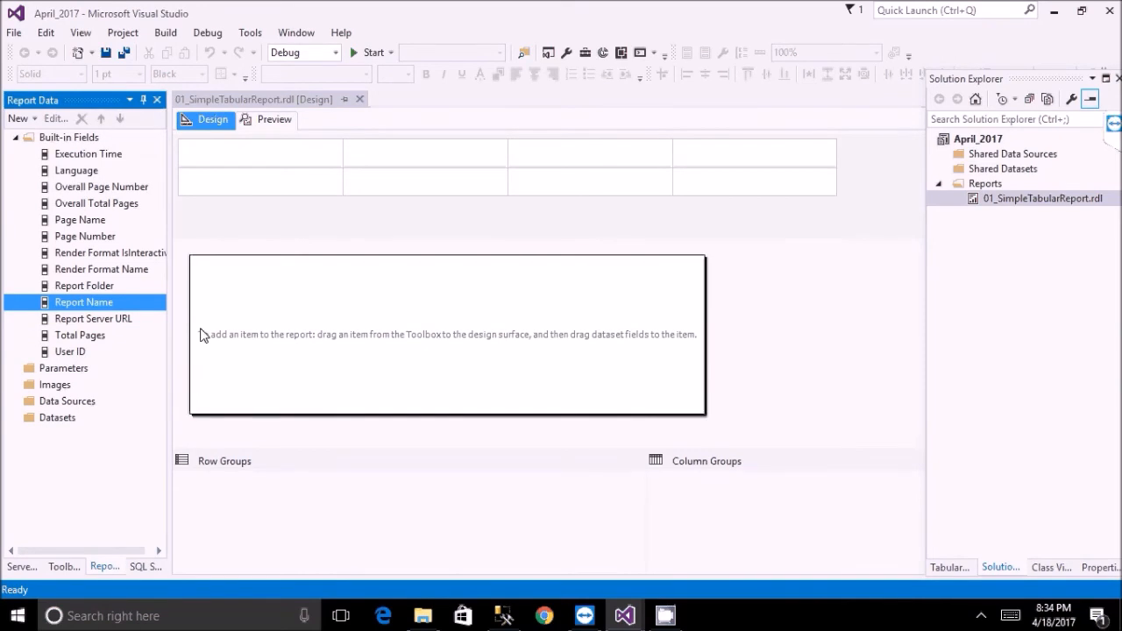
pyautogui.click(75, 351)
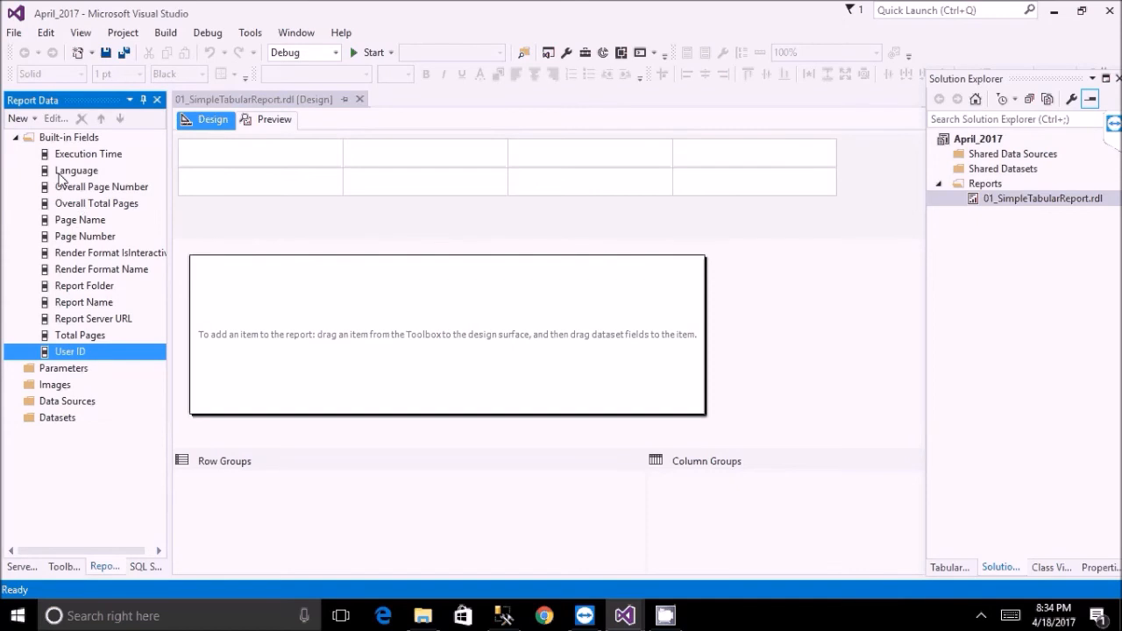
pyautogui.click(15, 138)
# Go through the Parameters, Images, Data Sources and Datasets folders of 01_SimpleTabularReport.rdl.
pyautogui.click(66, 156)
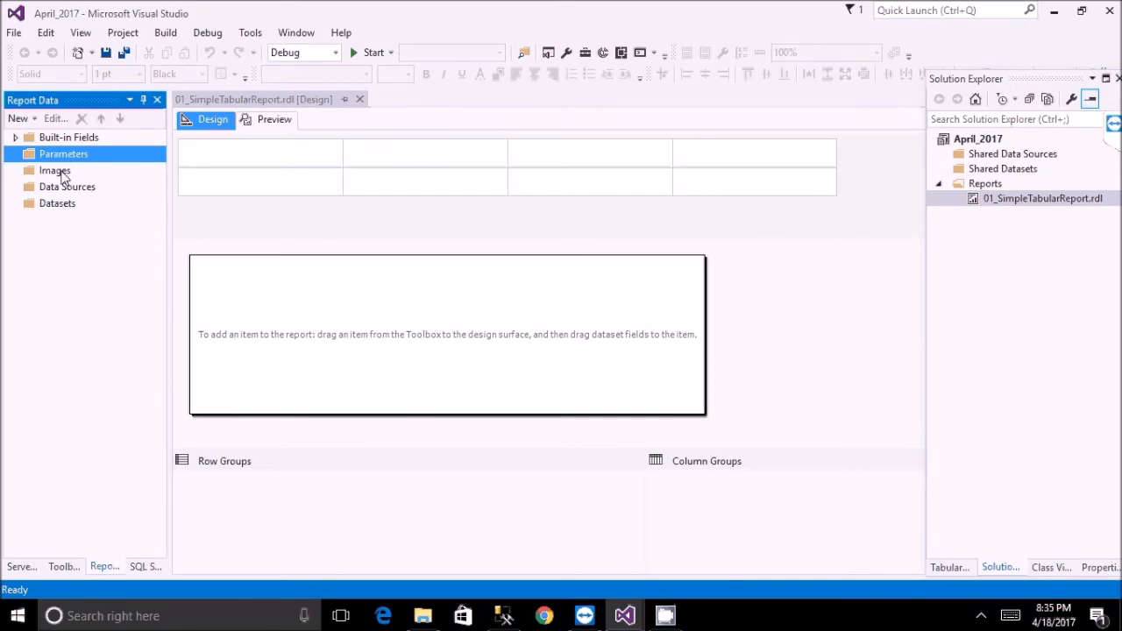
pyautogui.click(65, 178)
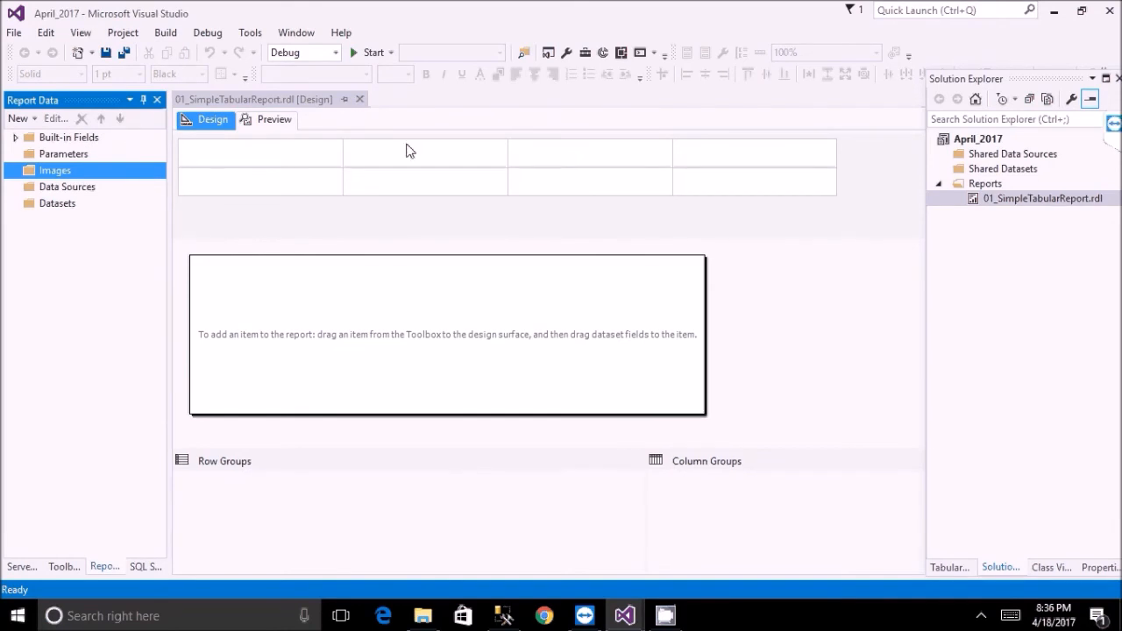
pyautogui.click(988, 201)
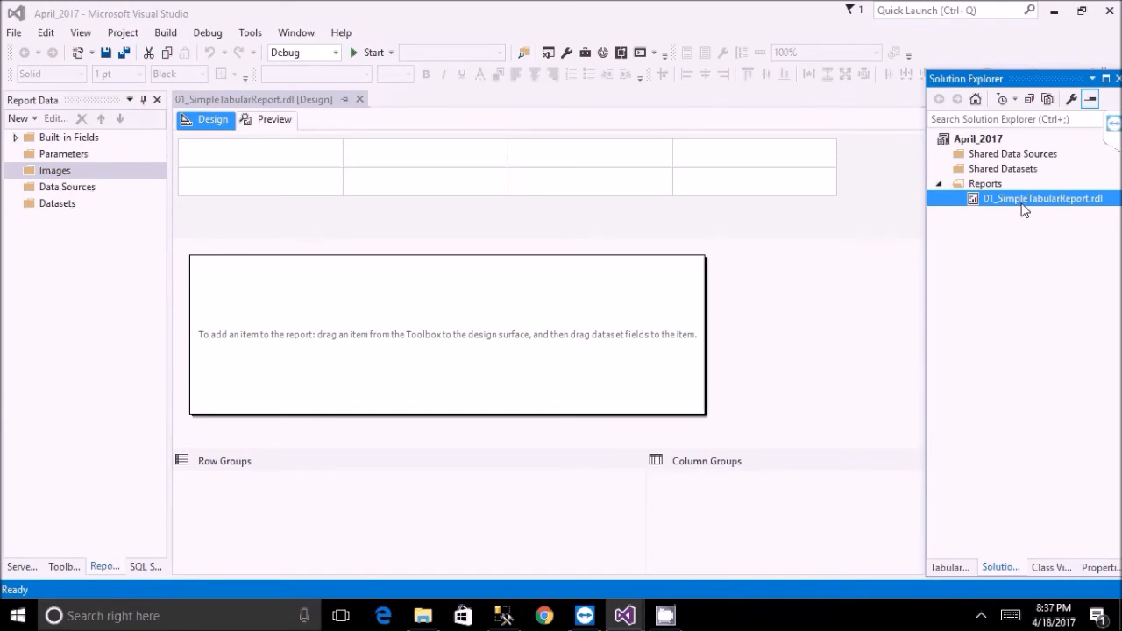
pyautogui.click(56, 171)
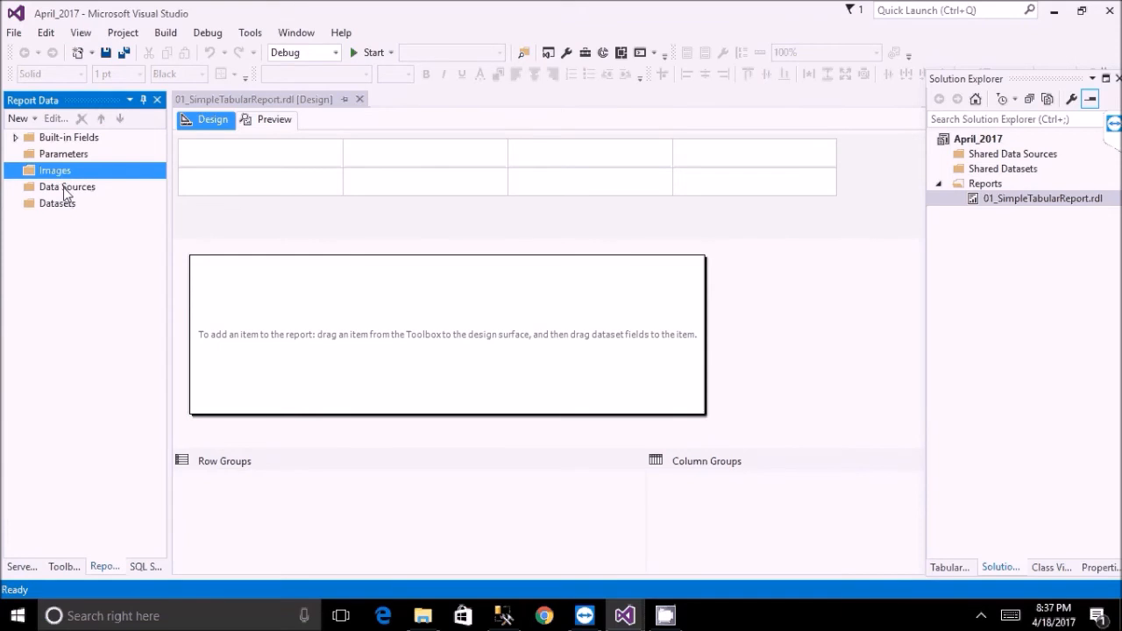
pyautogui.click(63, 186)
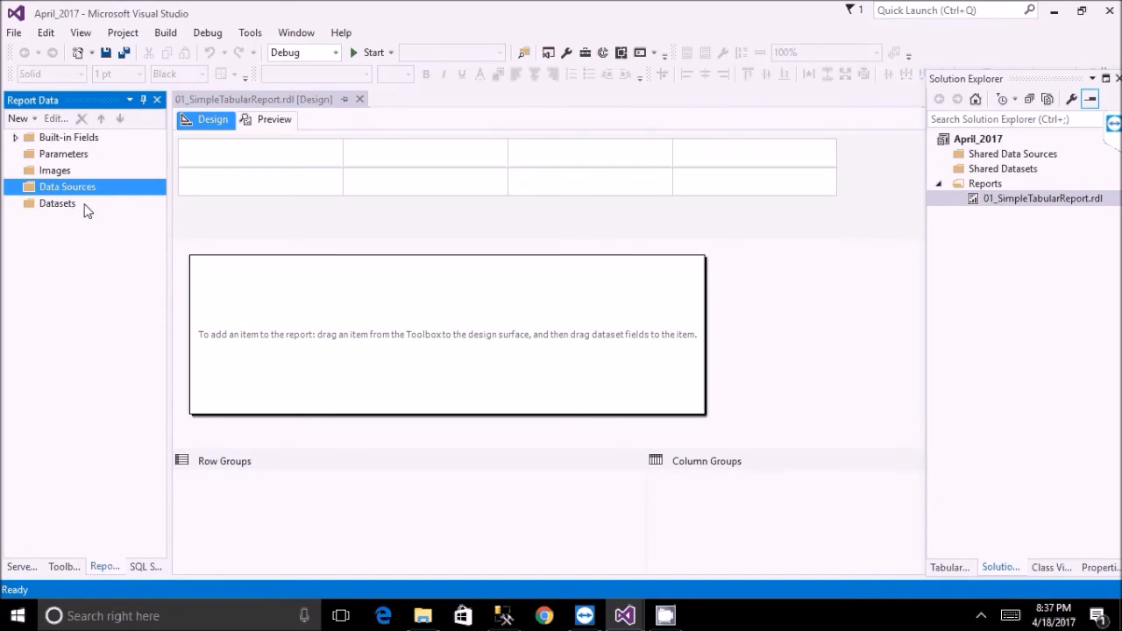
pyautogui.click(72, 211)
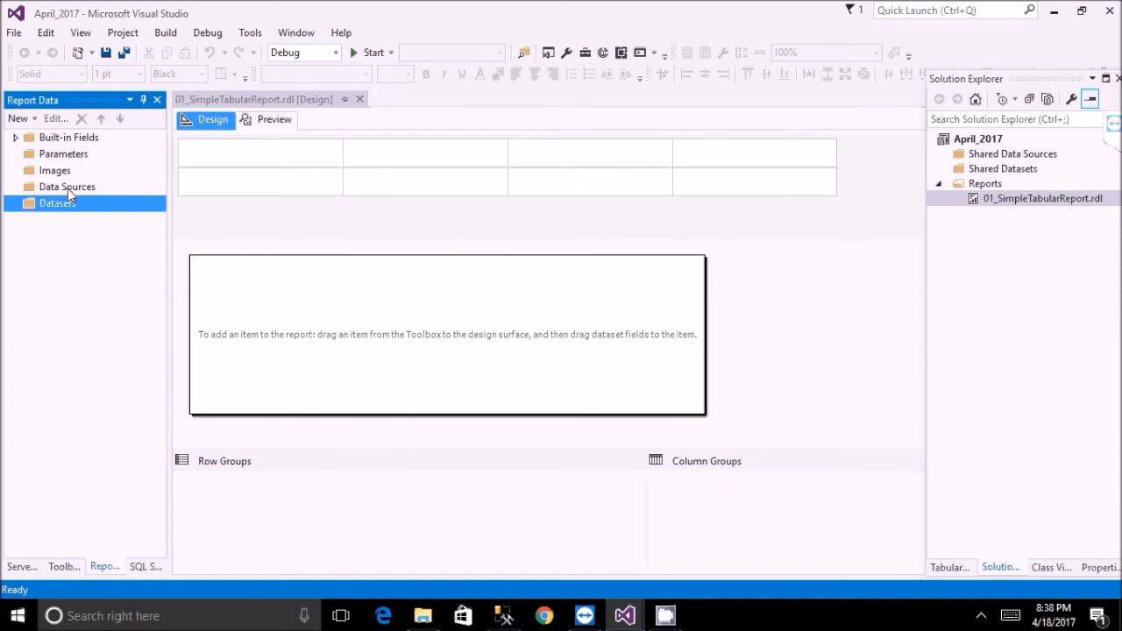
pyautogui.click(70, 189)
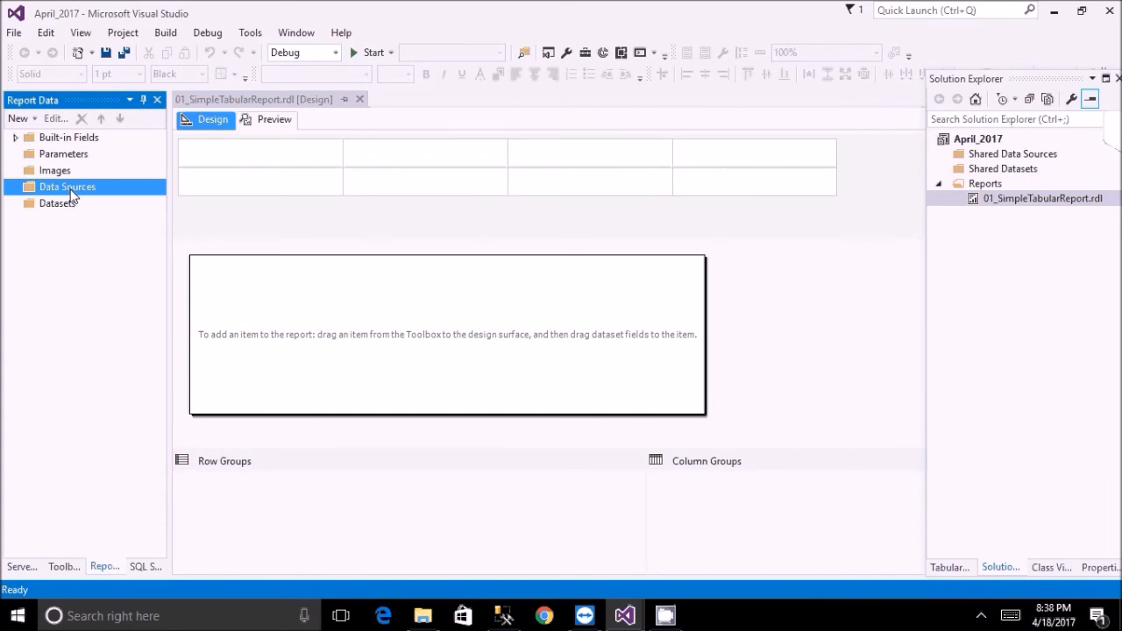
pyautogui.click(73, 207)
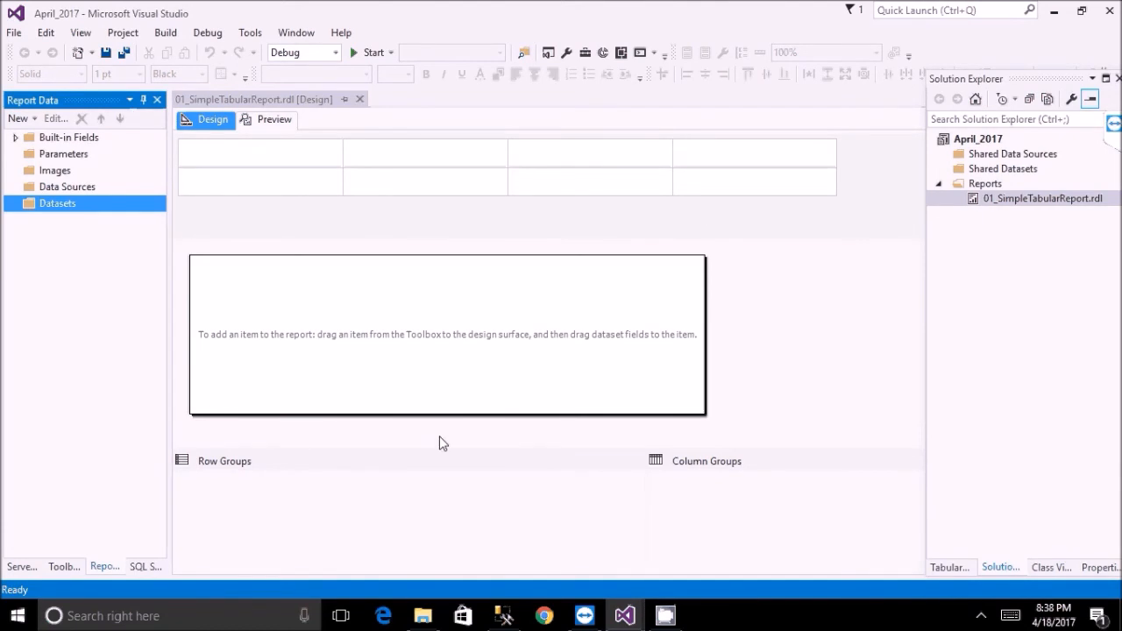
# Minimize the April_2017 project and switch to the June_Reports project with its Employee Report.
pyautogui.click(1054, 12)
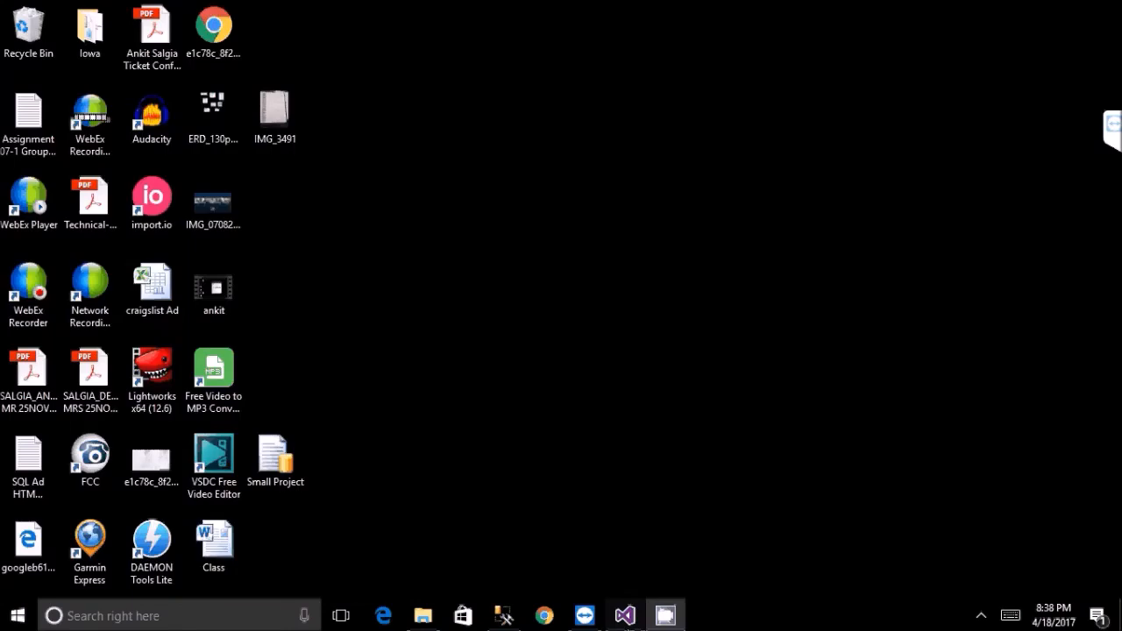
pyautogui.click(626, 624)
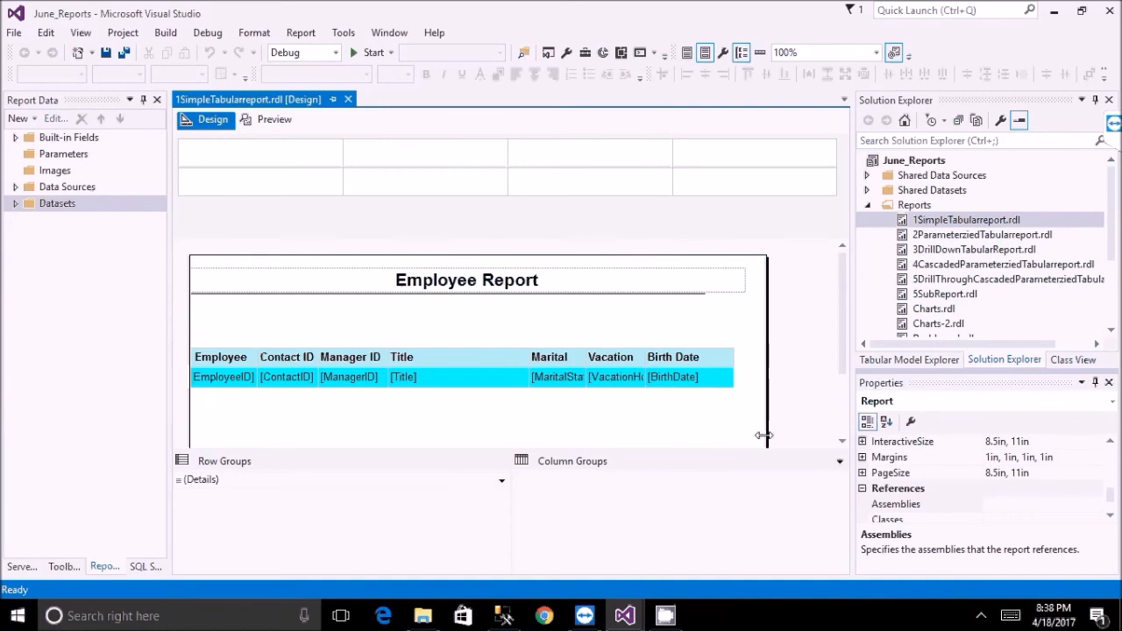
# Expand the Data Sources and Datasets folders with the Employee dataset and examine the report table's header and detail rows.
pyautogui.click(14, 207)
pyautogui.click(77, 236)
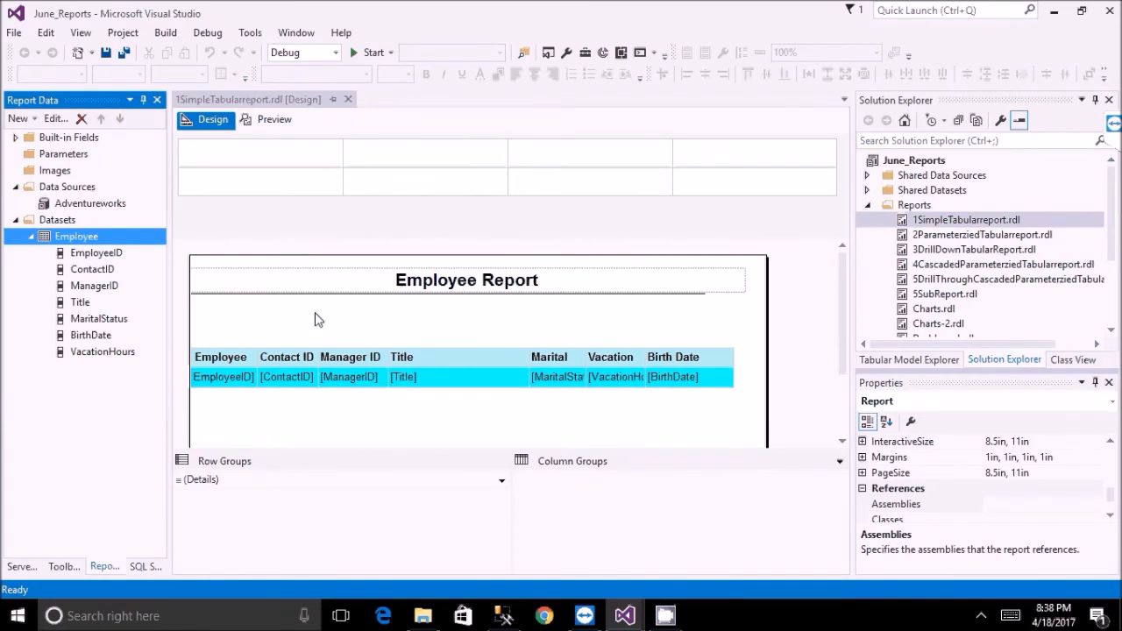
pyautogui.click(243, 357)
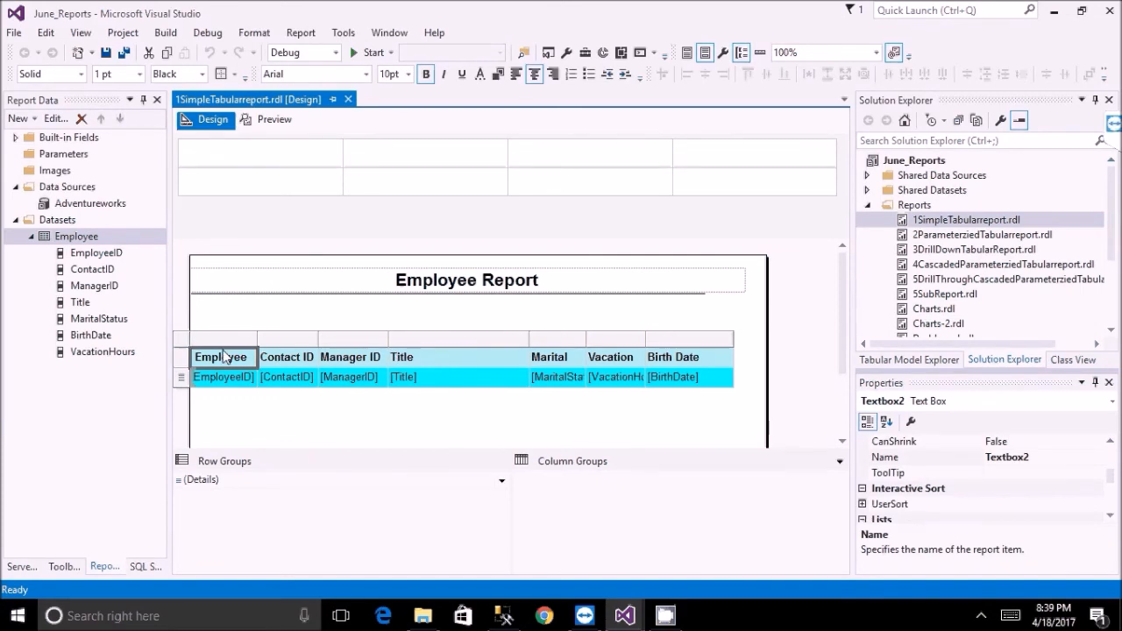
pyautogui.click(300, 378)
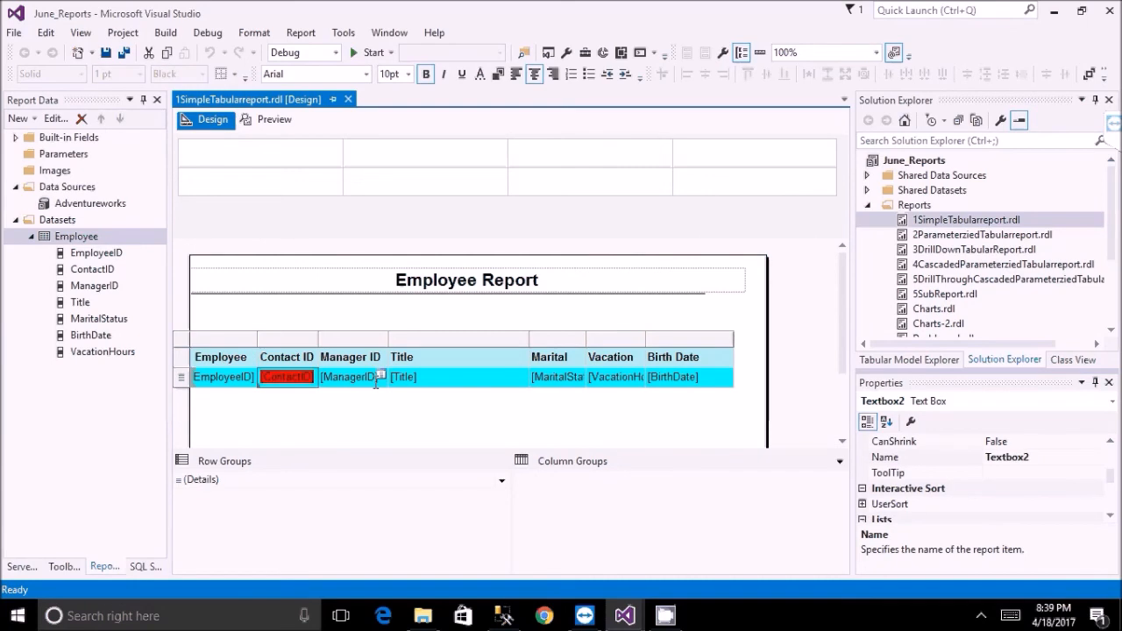
pyautogui.click(183, 359)
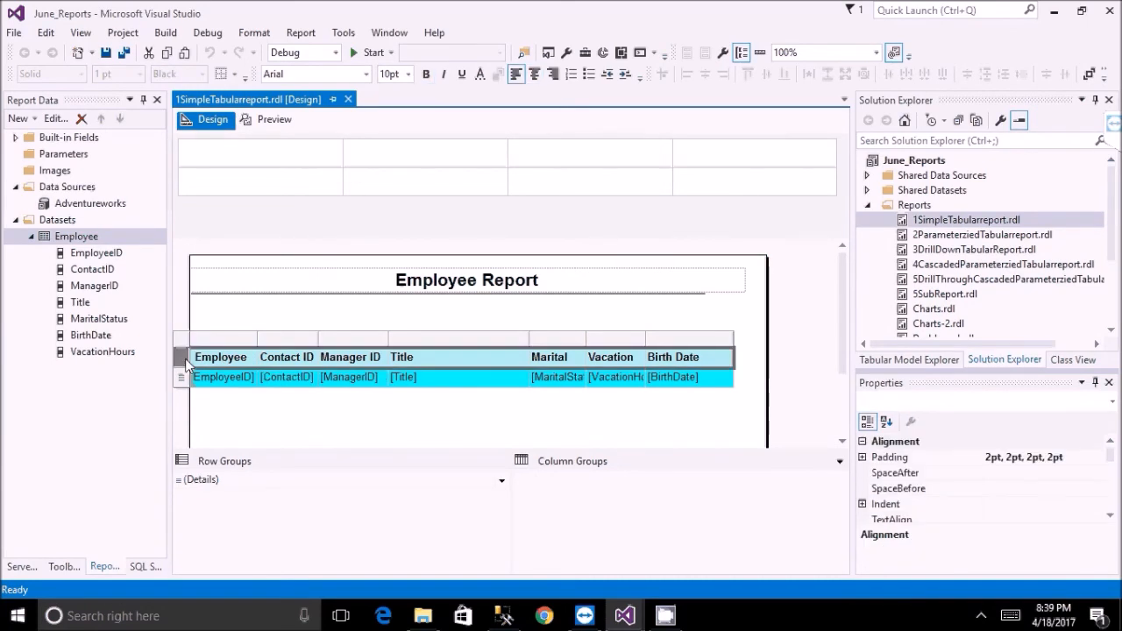
pyautogui.click(183, 377)
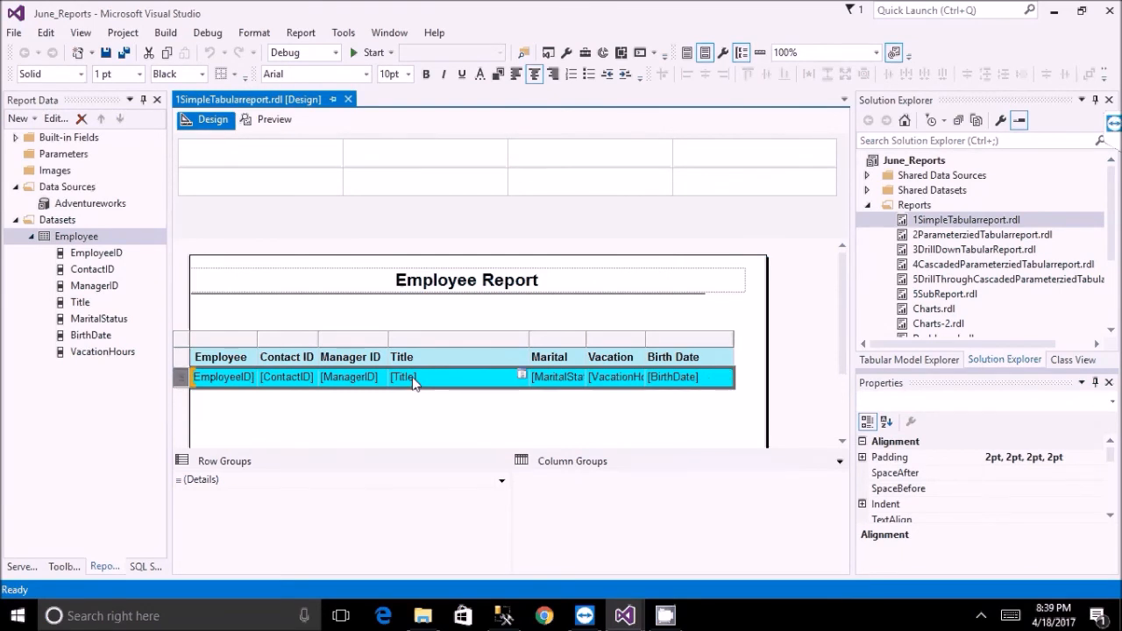
pyautogui.click(184, 363)
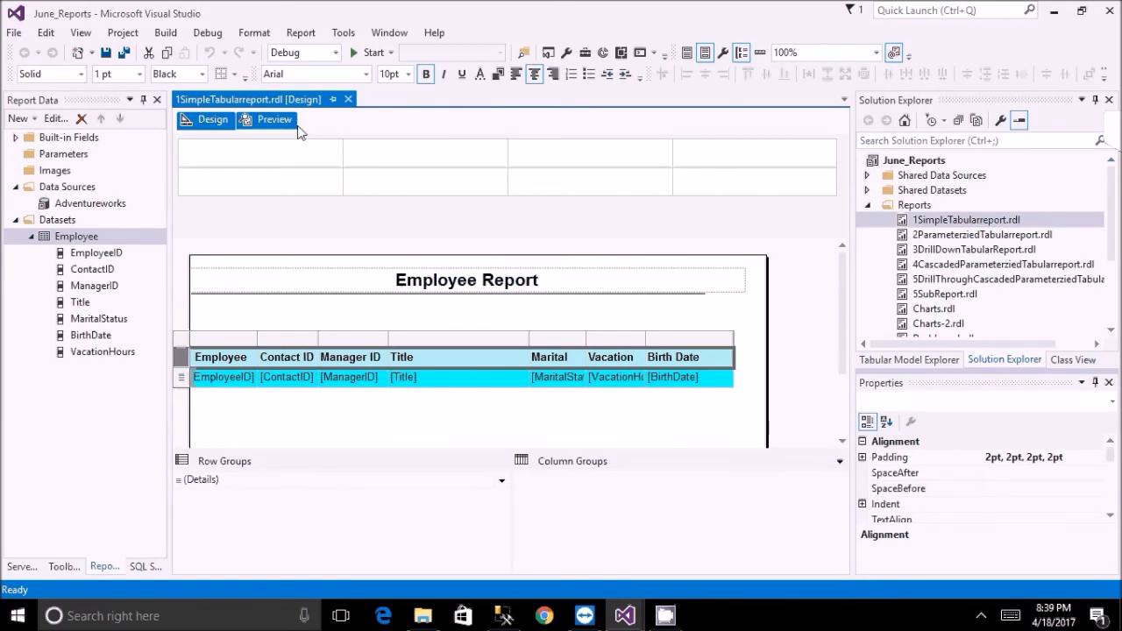
# Preview the Employee Report and look through its first page from the column headers down to the page footer.
pyautogui.click(274, 120)
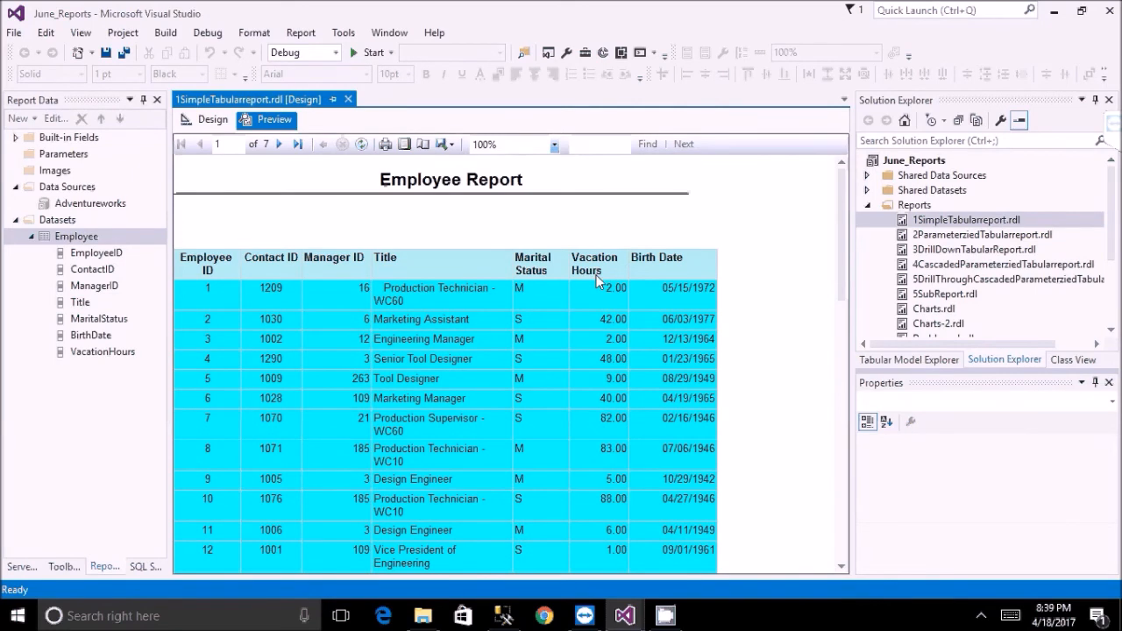
pyautogui.scroll(-1, 696, 284)
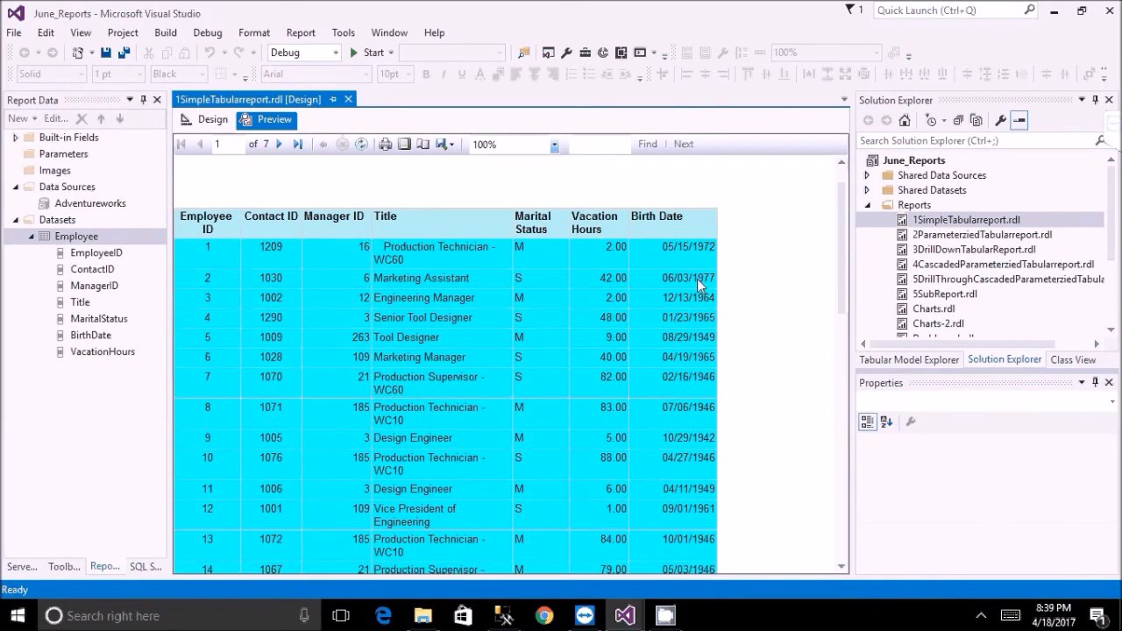
pyautogui.scroll(-6, 699, 282)
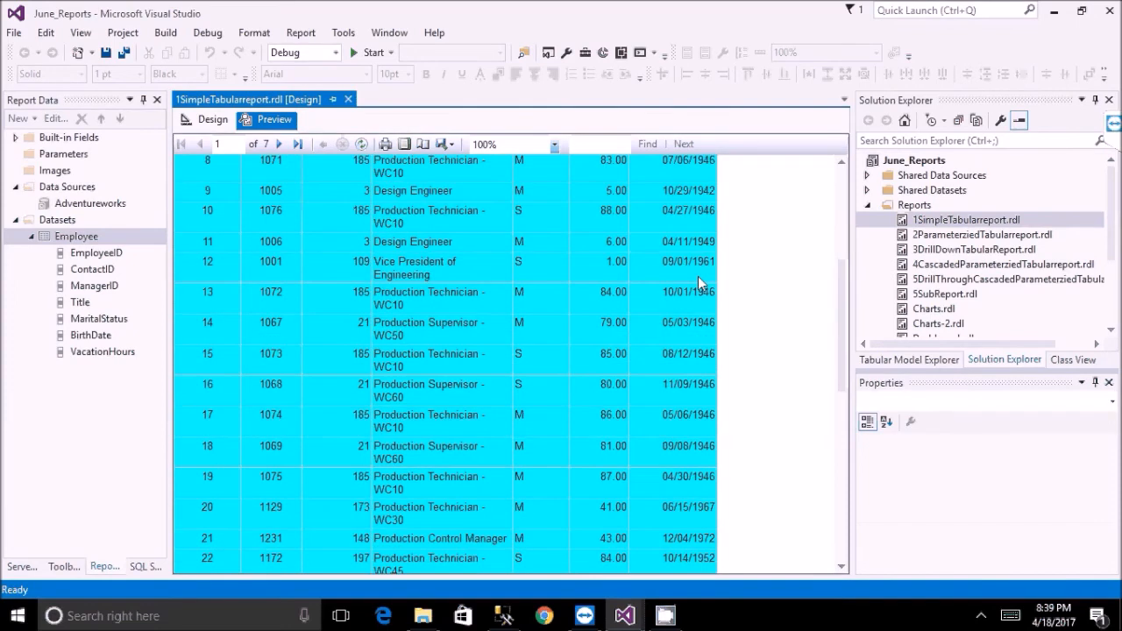
pyautogui.scroll(-2, 697, 276)
pyautogui.scroll(-10, 703, 303)
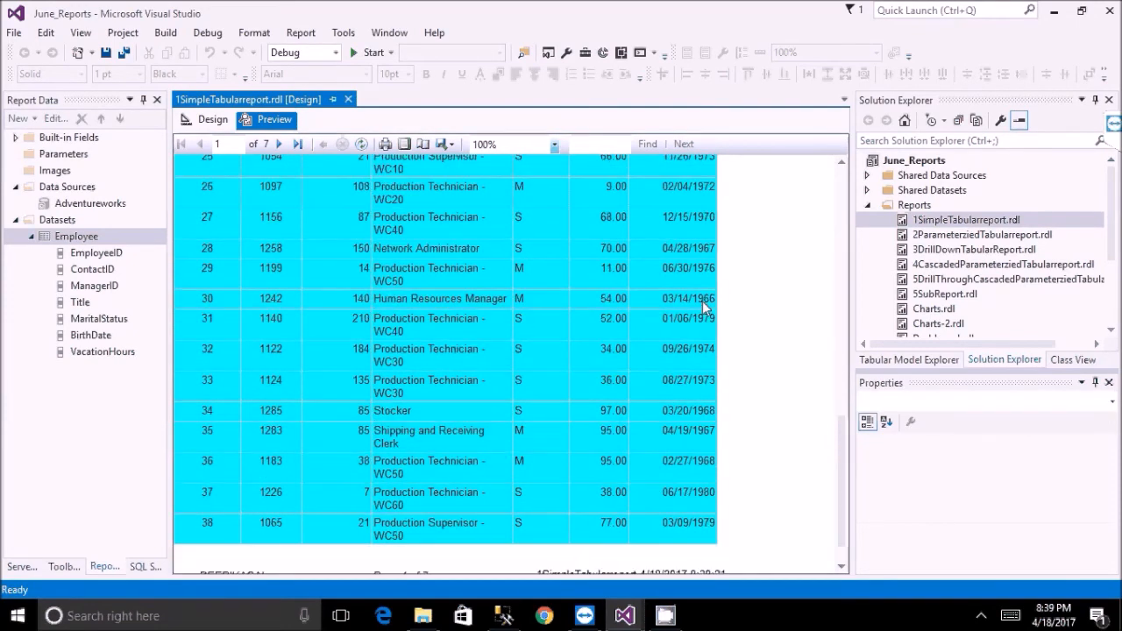
pyautogui.scroll(-1, 704, 303)
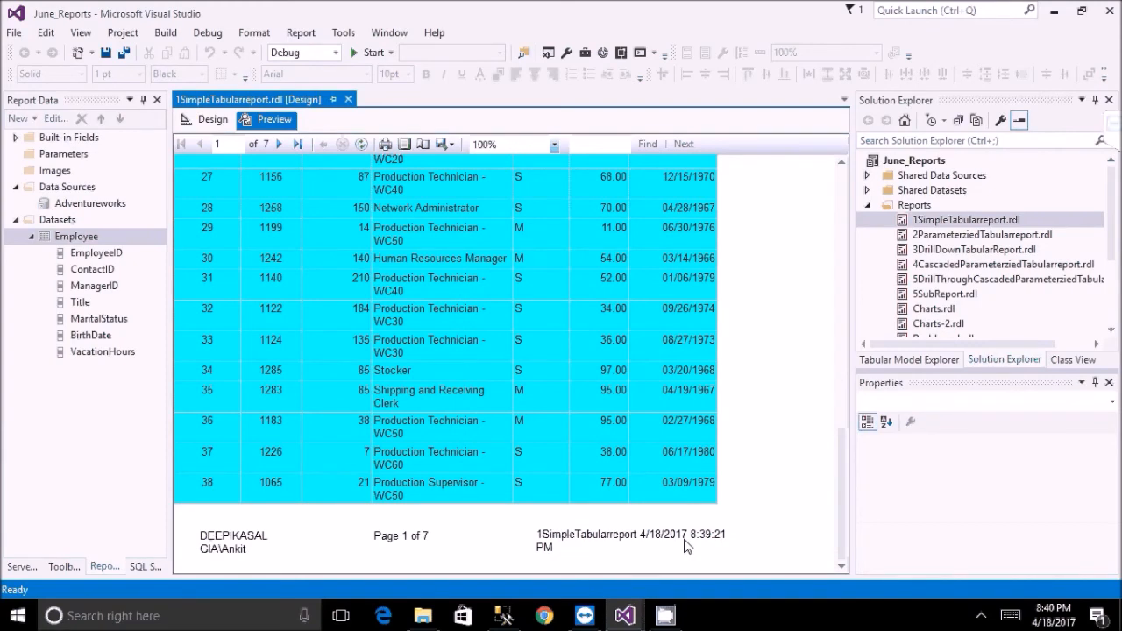
pyautogui.scroll(10, 687, 546)
pyautogui.scroll(3, 687, 546)
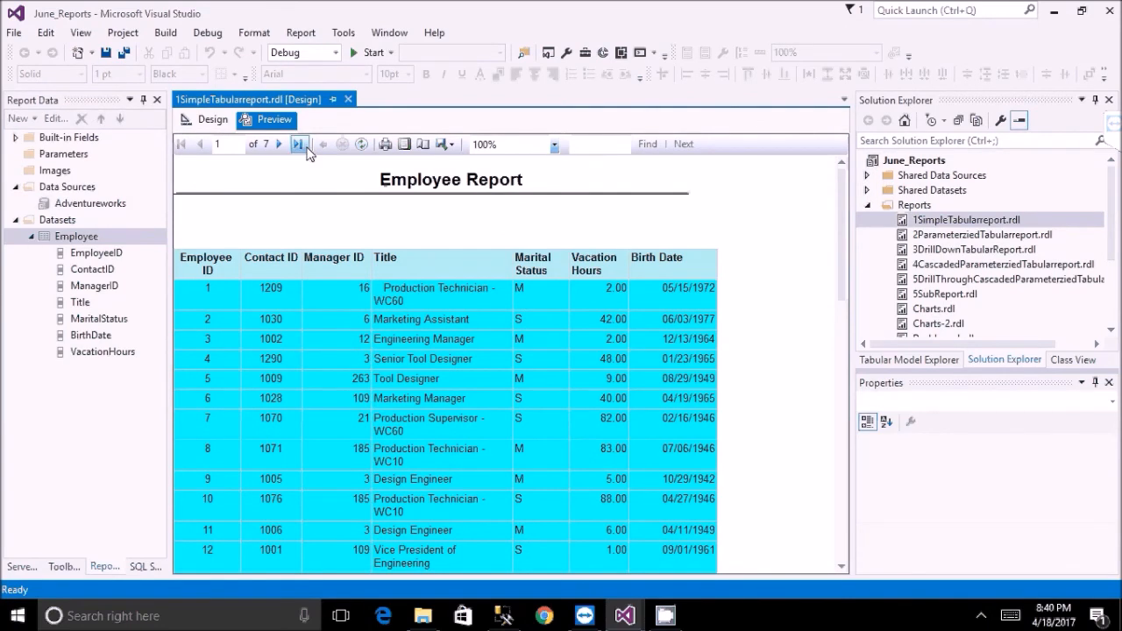
# Page through the Employee Report preview to page 3, checking the footer of page 2.
pyautogui.click(276, 146)
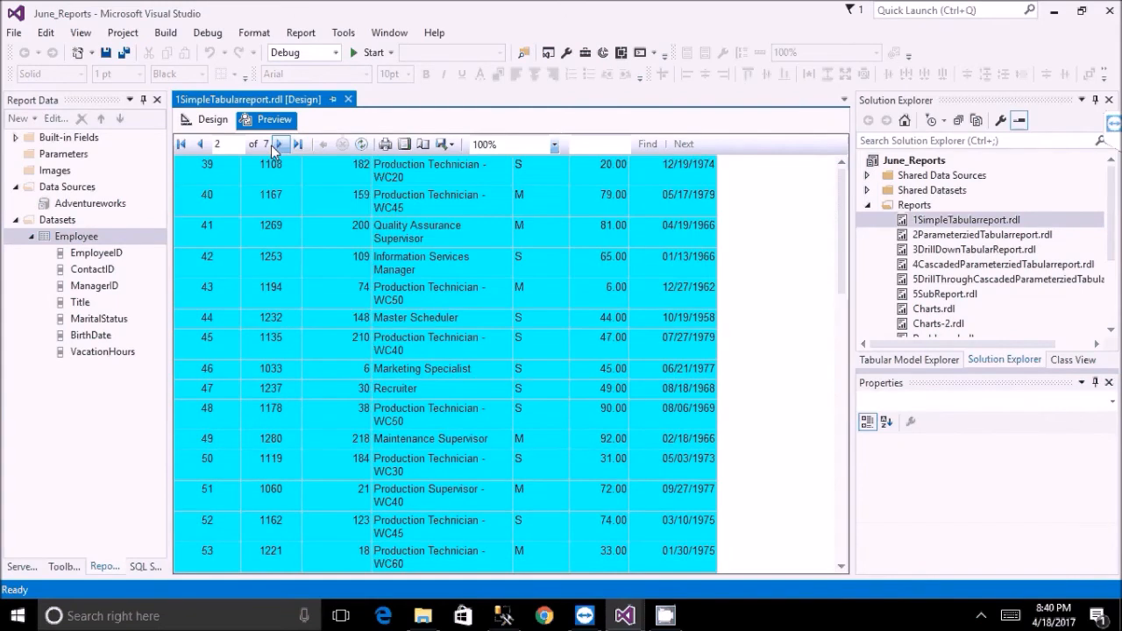
pyautogui.click(278, 145)
pyautogui.scroll(1, 282, 150)
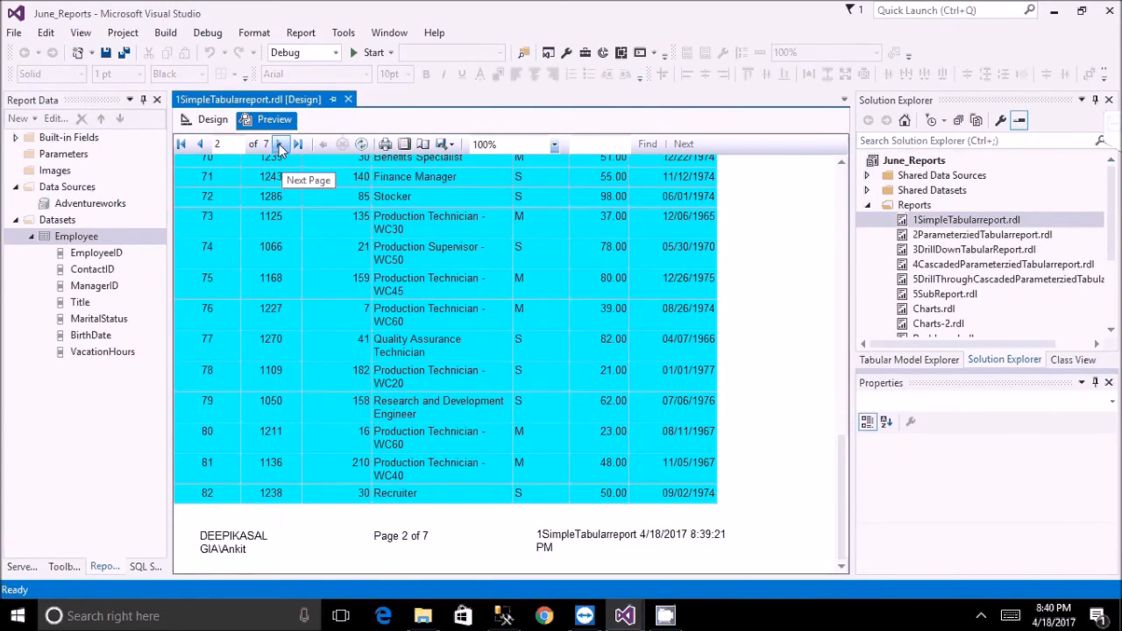
pyautogui.click(280, 145)
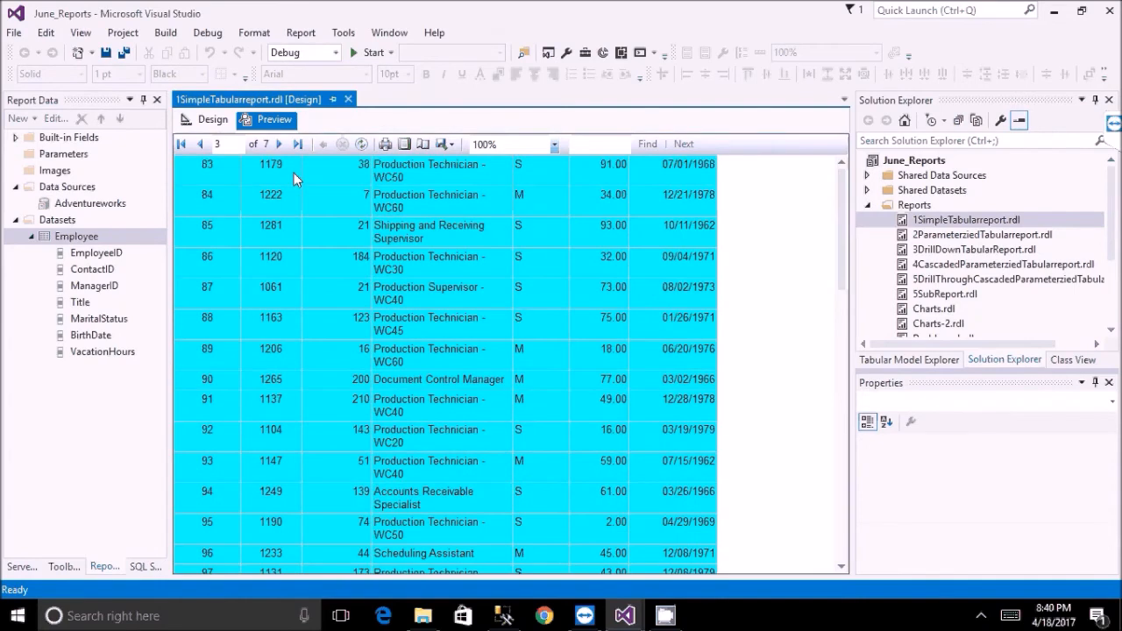
pyautogui.moveTo(841, 189); pyautogui.dragTo(814, 189)
pyautogui.moveTo(841, 220); pyautogui.dragTo(859, 269)
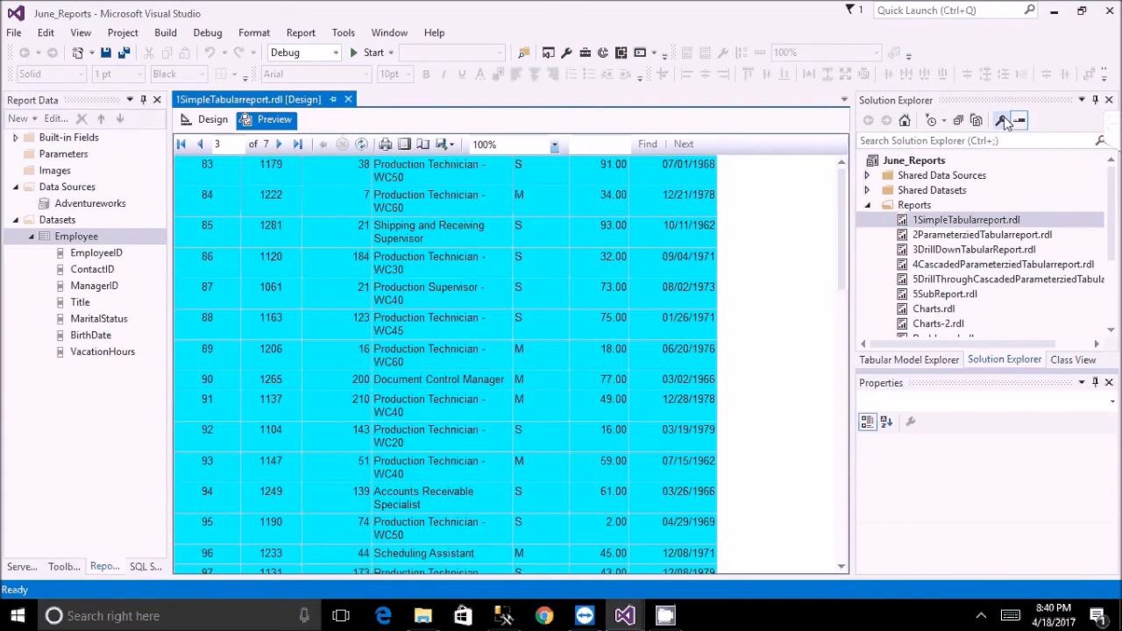
# Minimize the June_Reports project and switch back to the April_2017 project.
pyautogui.click(1054, 12)
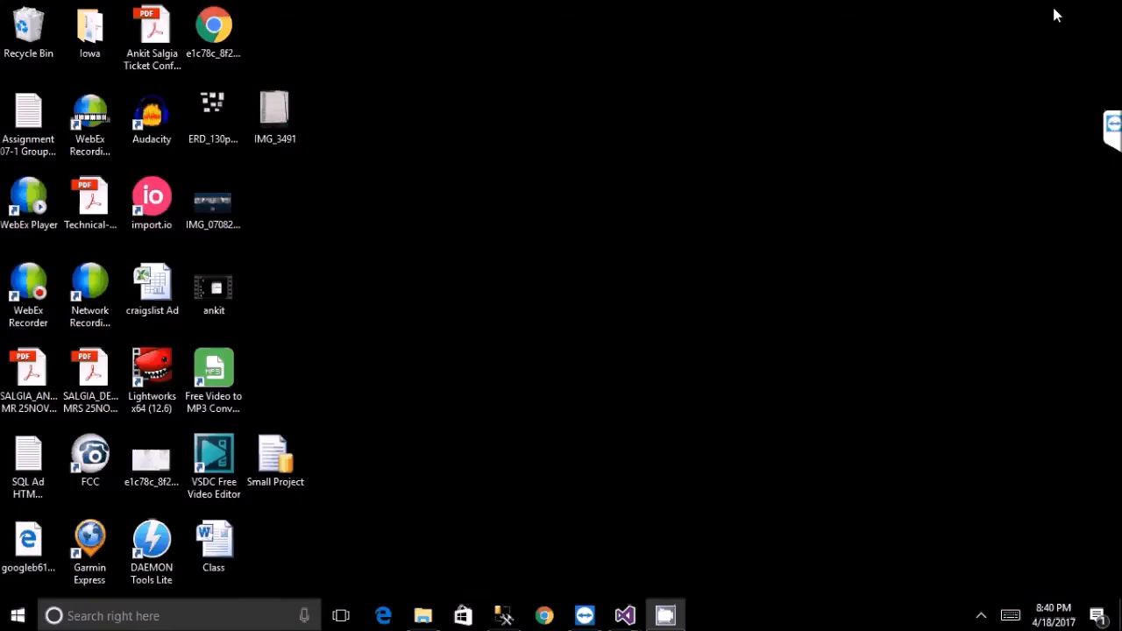
pyautogui.click(625, 615)
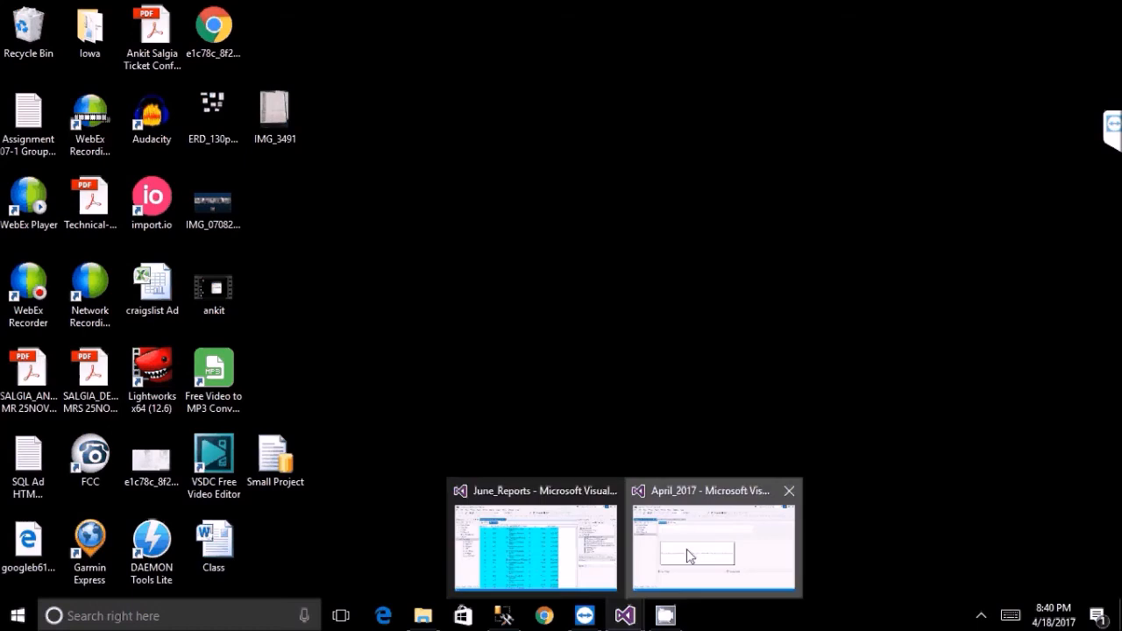
pyautogui.click(687, 548)
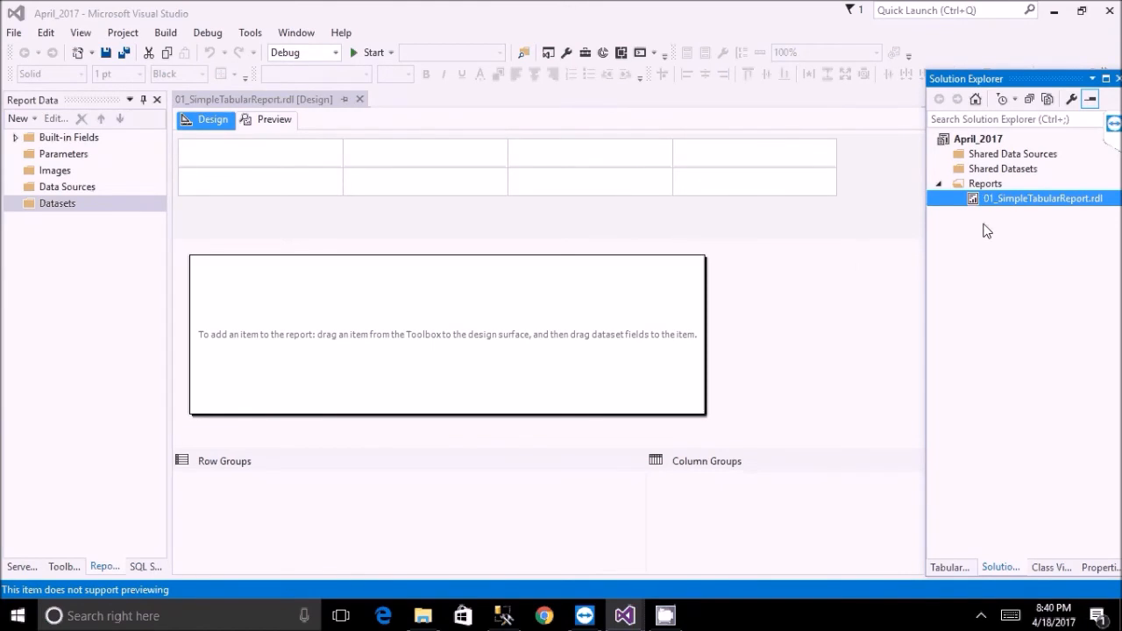
# Add a new shared data source to the April_2017 project and name it AdventureWorks.
pyautogui.rightClick(992, 158)
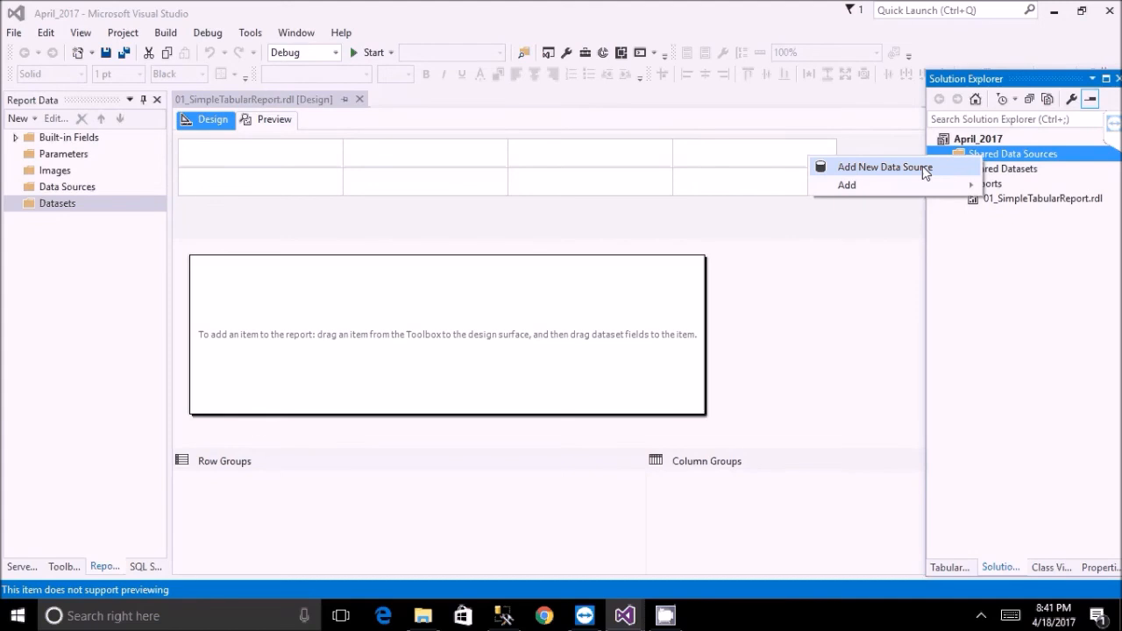
pyautogui.moveTo(923, 187)
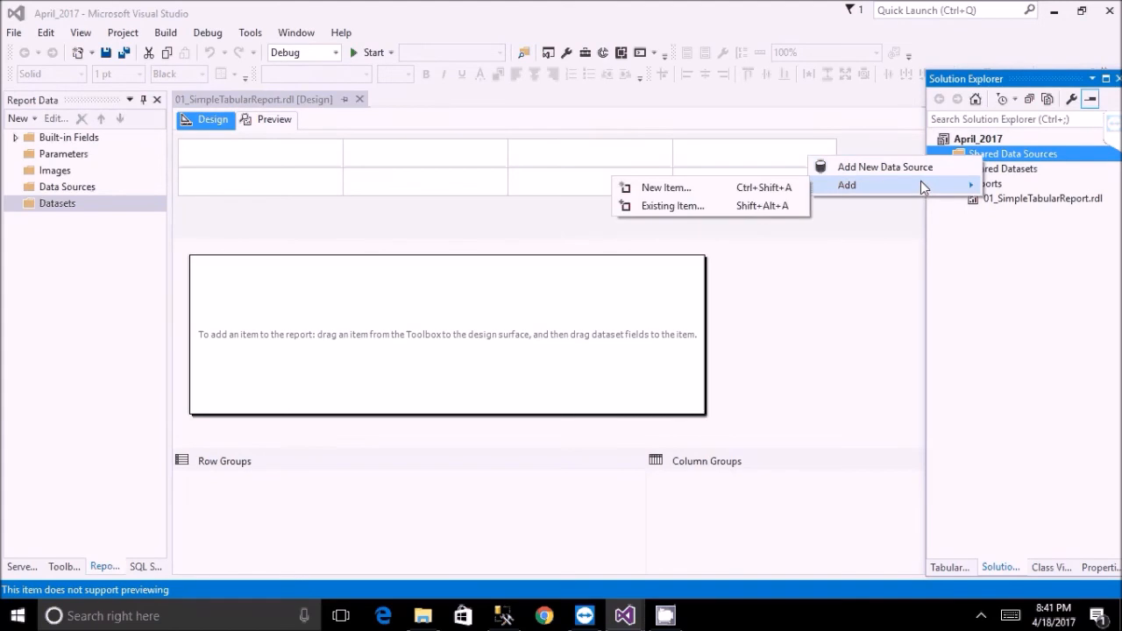
pyautogui.click(920, 166)
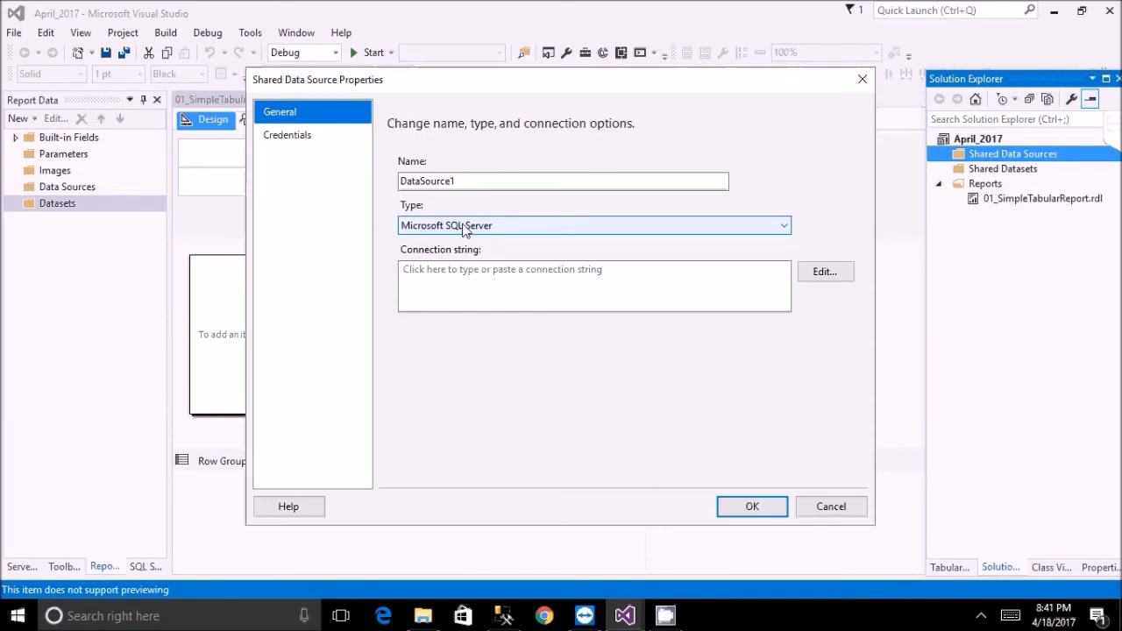
pyautogui.moveTo(466, 183); pyautogui.dragTo(351, 174)
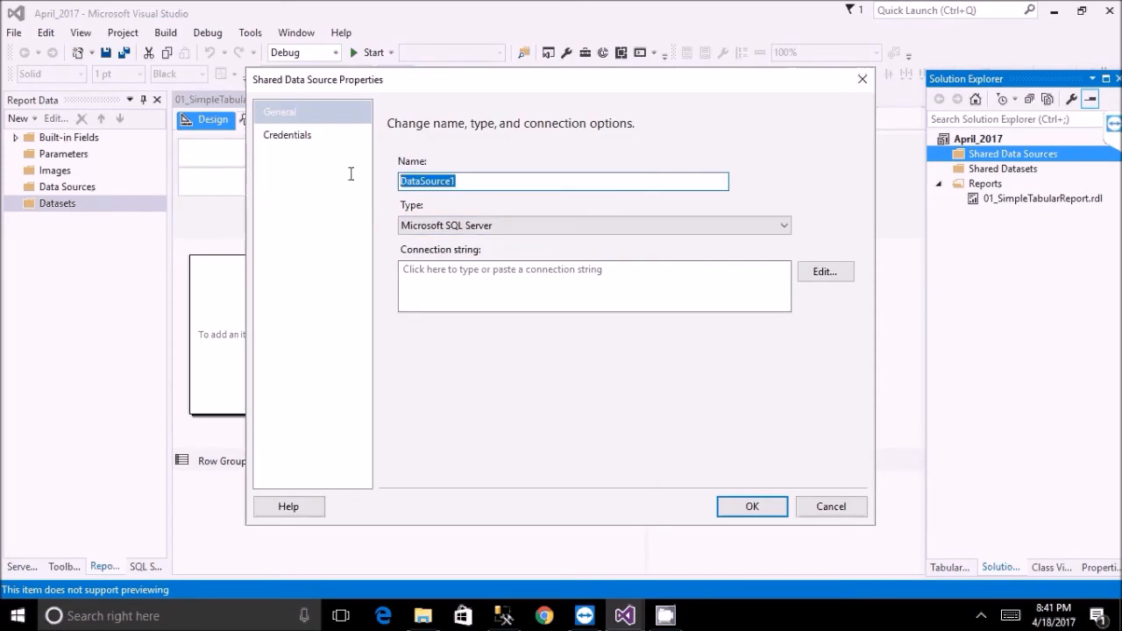
pyautogui.write('A')
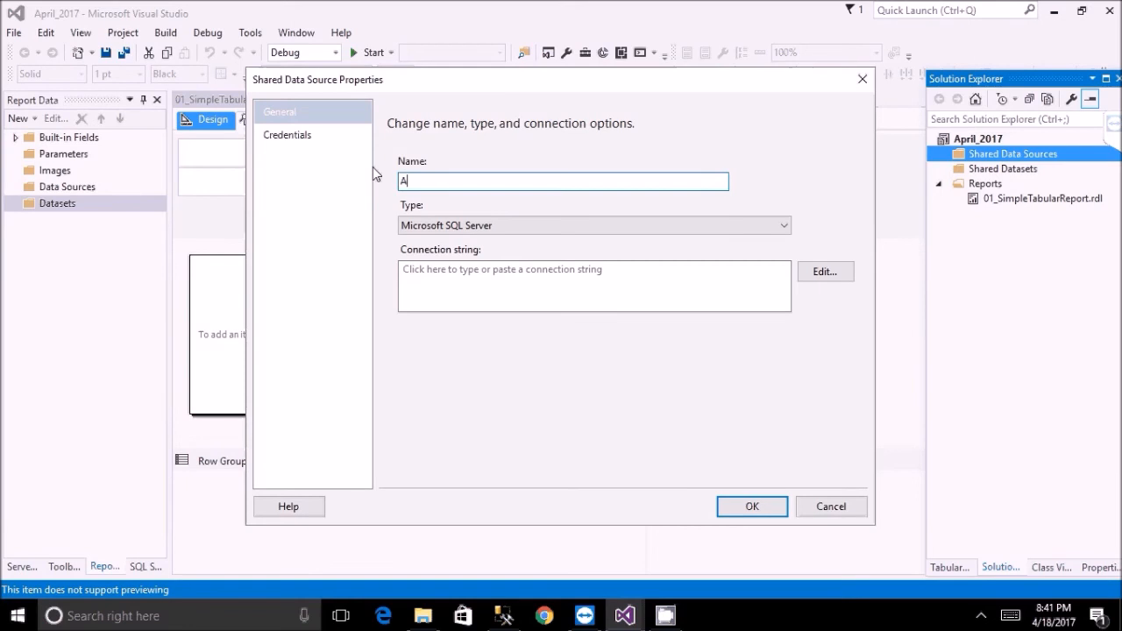
pyautogui.write('dve')
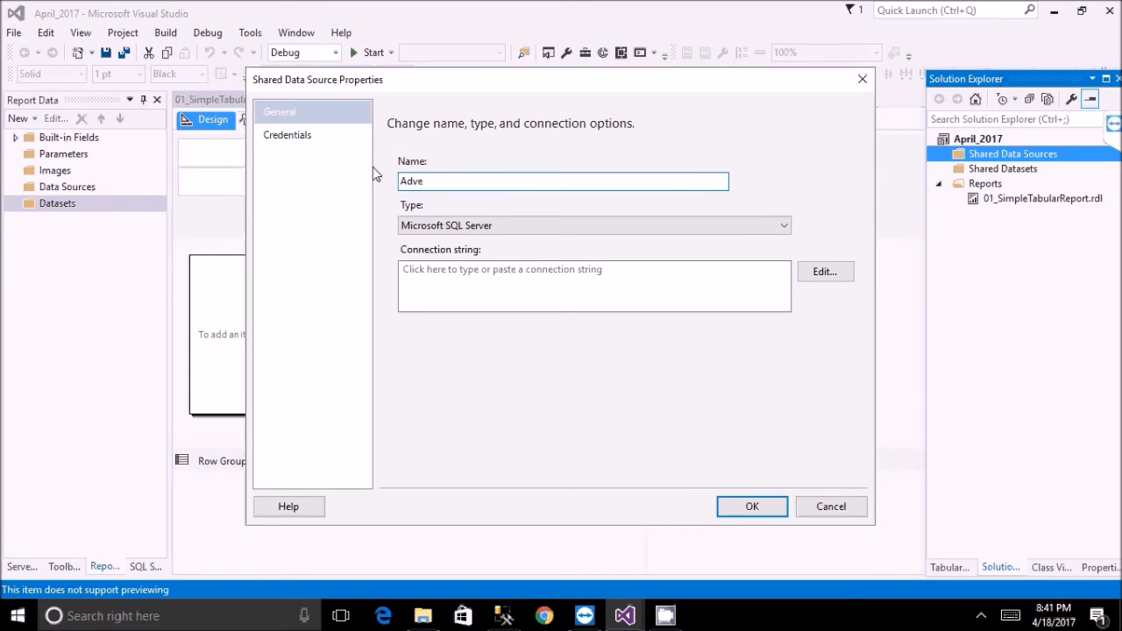
pyautogui.press('BackSpace')
pyautogui.write('entureWork')
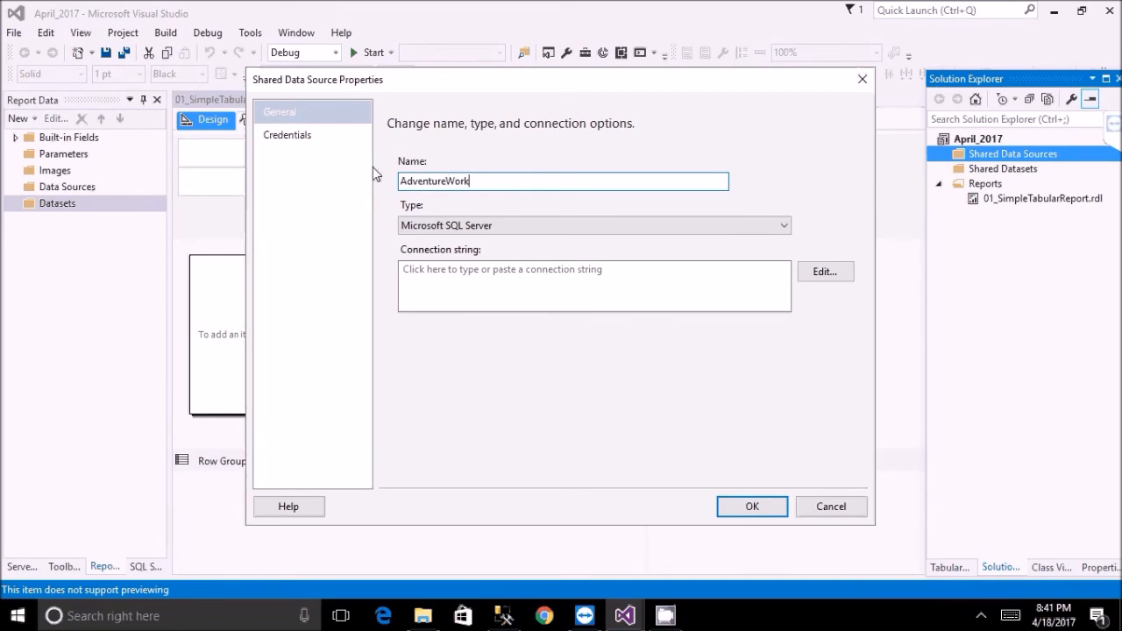
pyautogui.write('s')
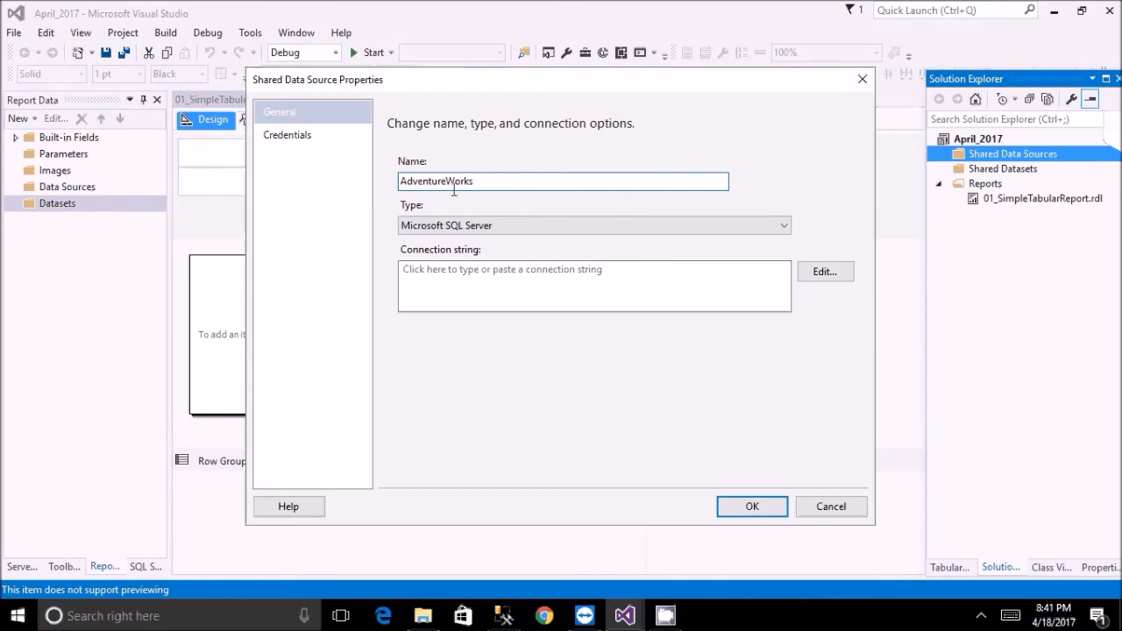
# Choose Microsoft SQL Server as the data source type and enter the SQL_2016 instance's server name in its connection properties.
pyautogui.click(446, 226)
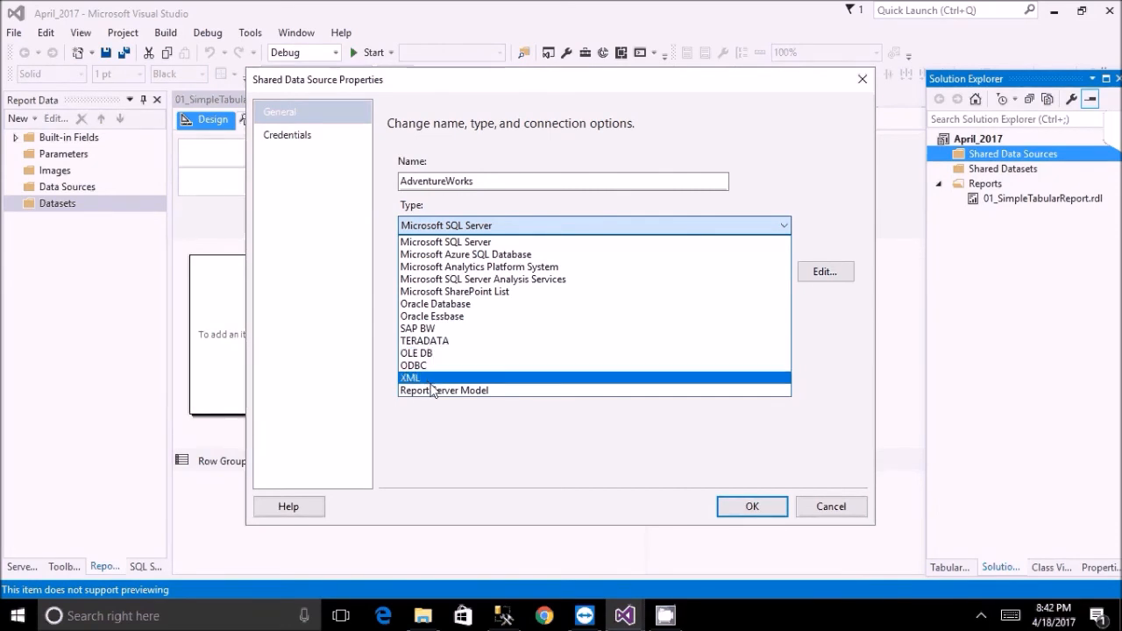
pyautogui.click(445, 242)
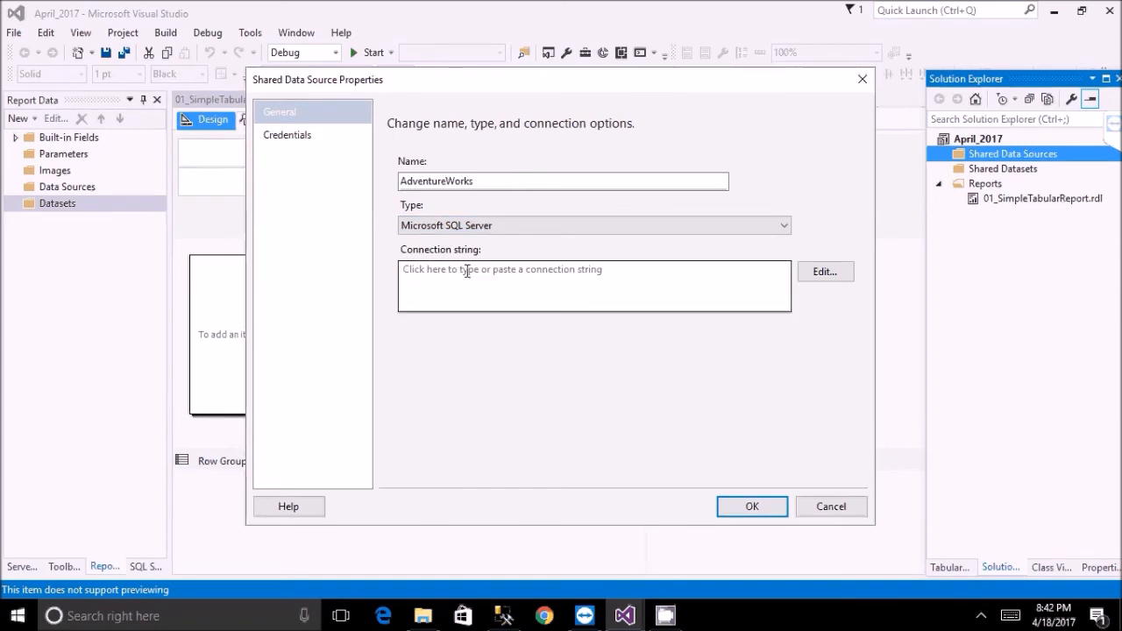
pyautogui.click(467, 271)
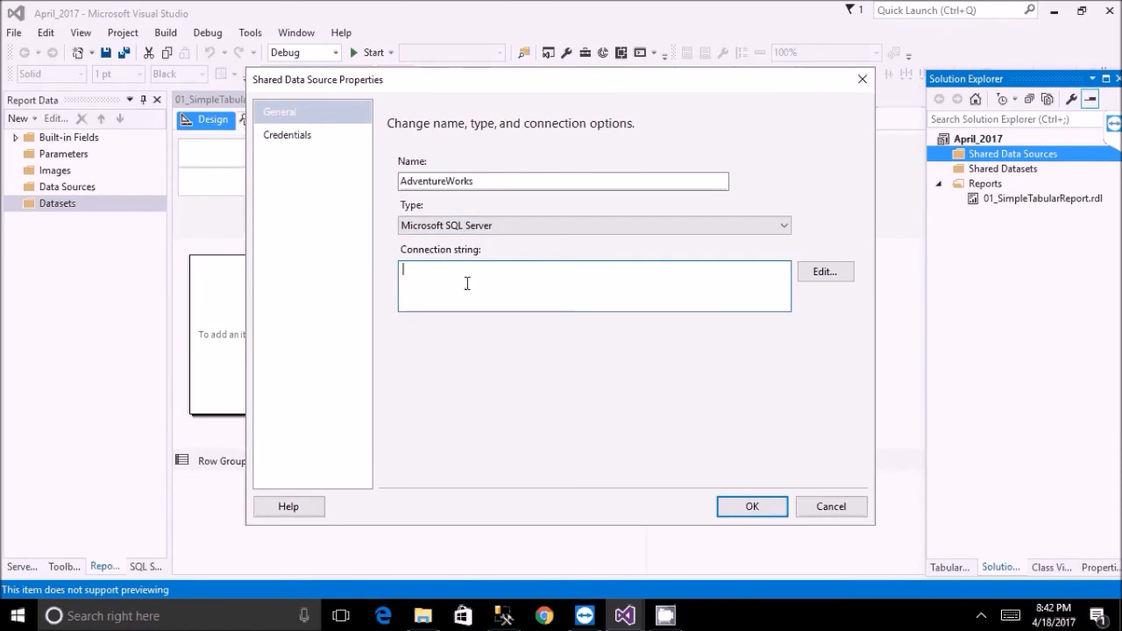
pyautogui.click(821, 273)
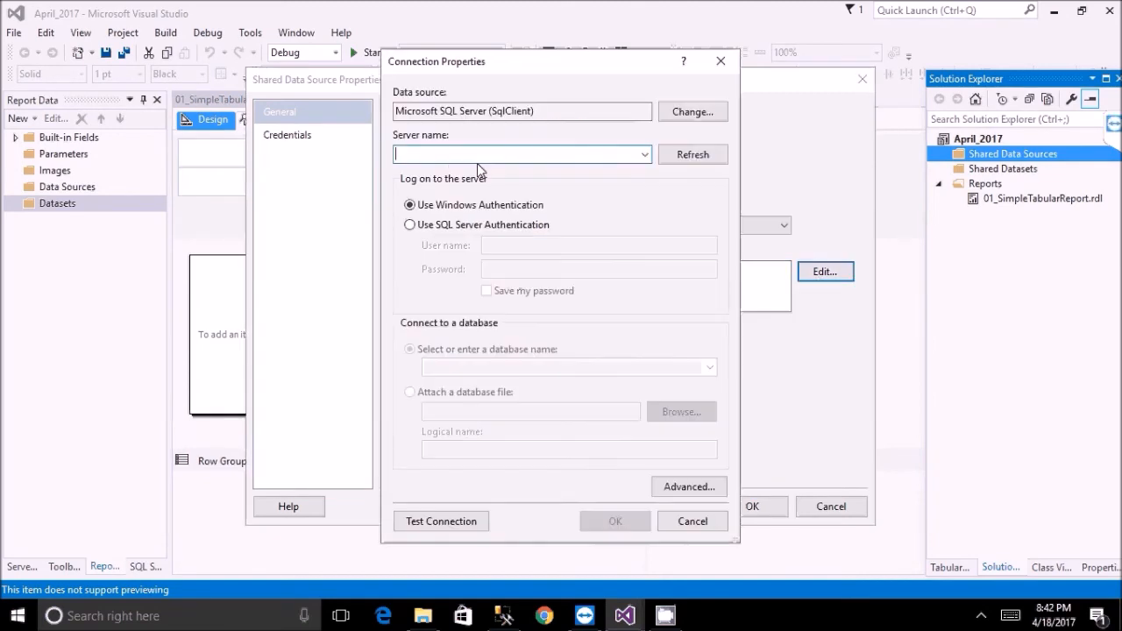
pyautogui.write('DEEPIKASALGIA\\SQL_2016')
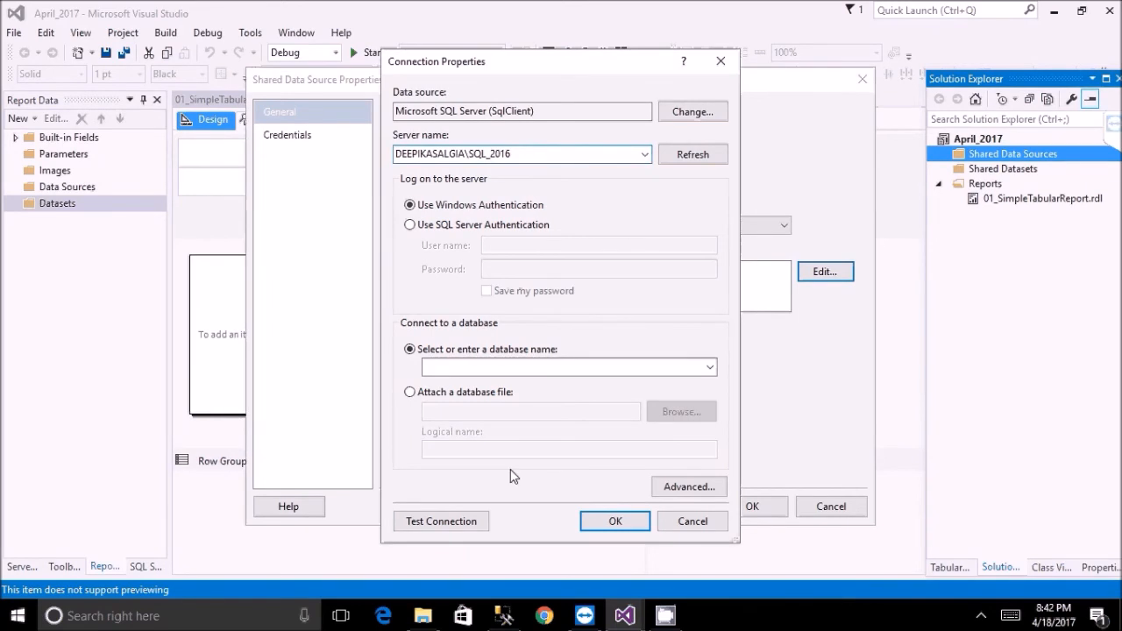
# Switch to SQL Server Management Studio, check the server name in the Database Engine connection dialog, and return to Visual Studio's connection properties.
pyautogui.click(506, 613)
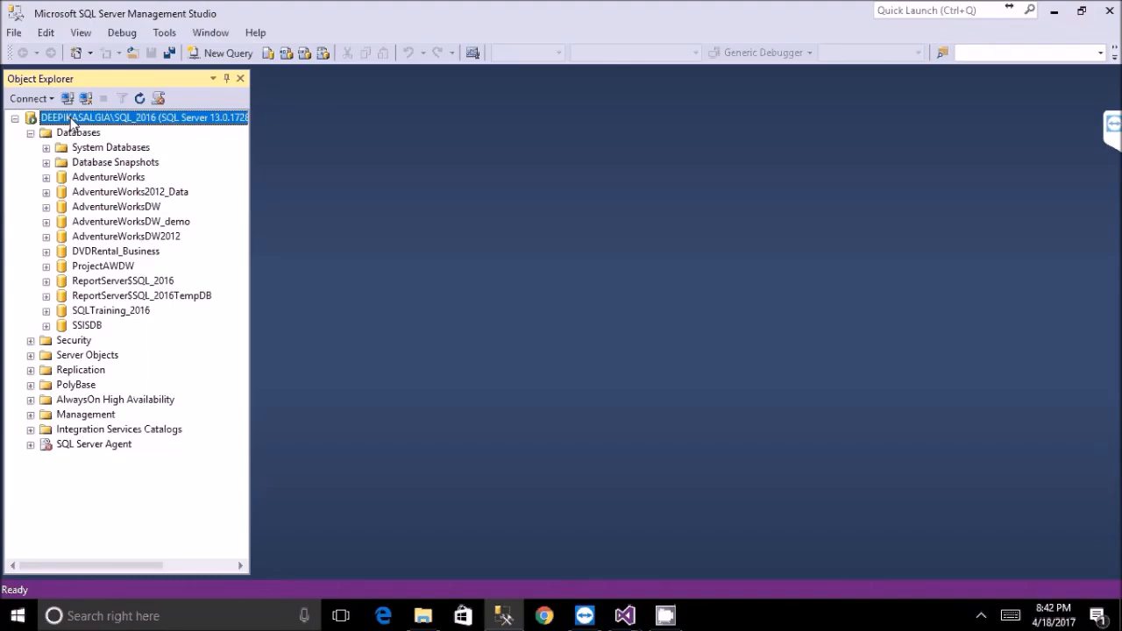
pyautogui.click(29, 98)
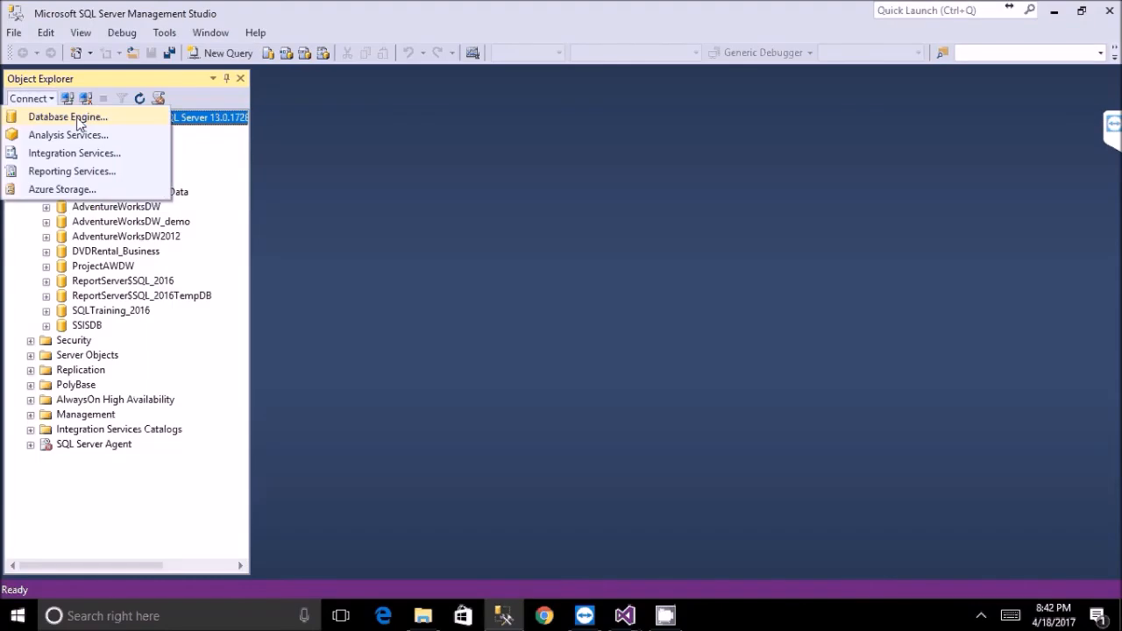
pyautogui.click(68, 116)
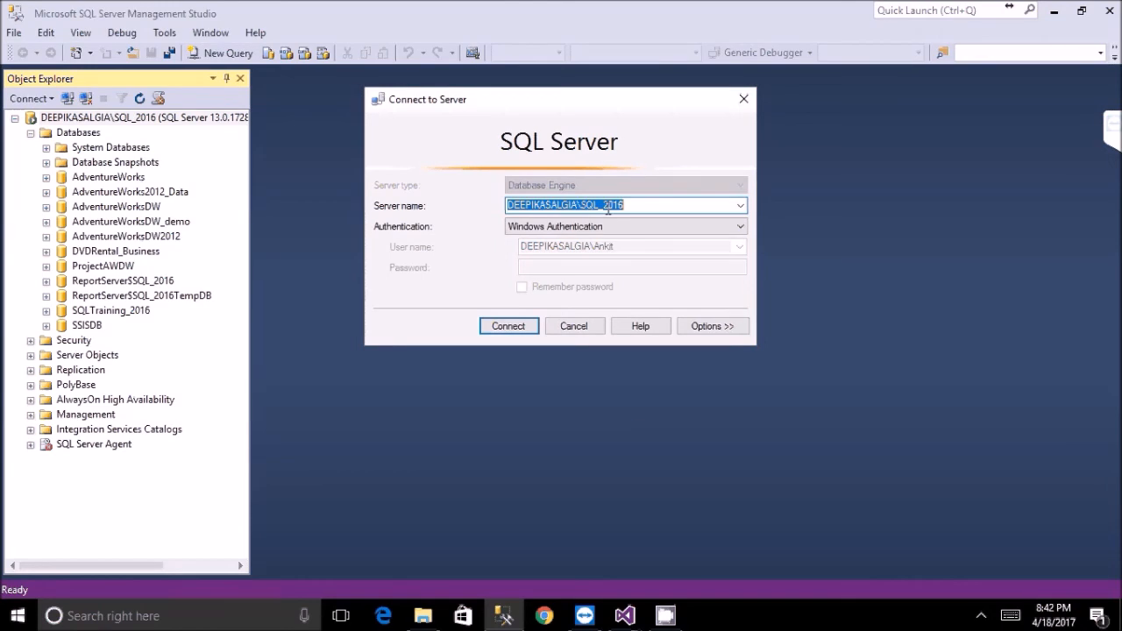
pyautogui.click(624, 615)
pyautogui.click(680, 521)
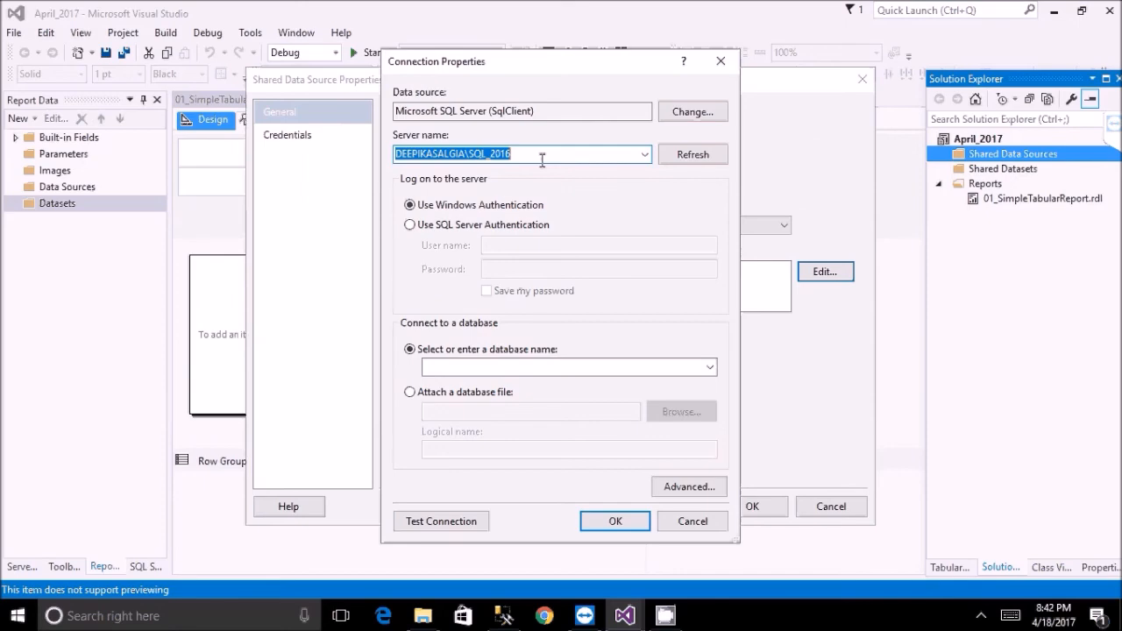
pyautogui.click(542, 157)
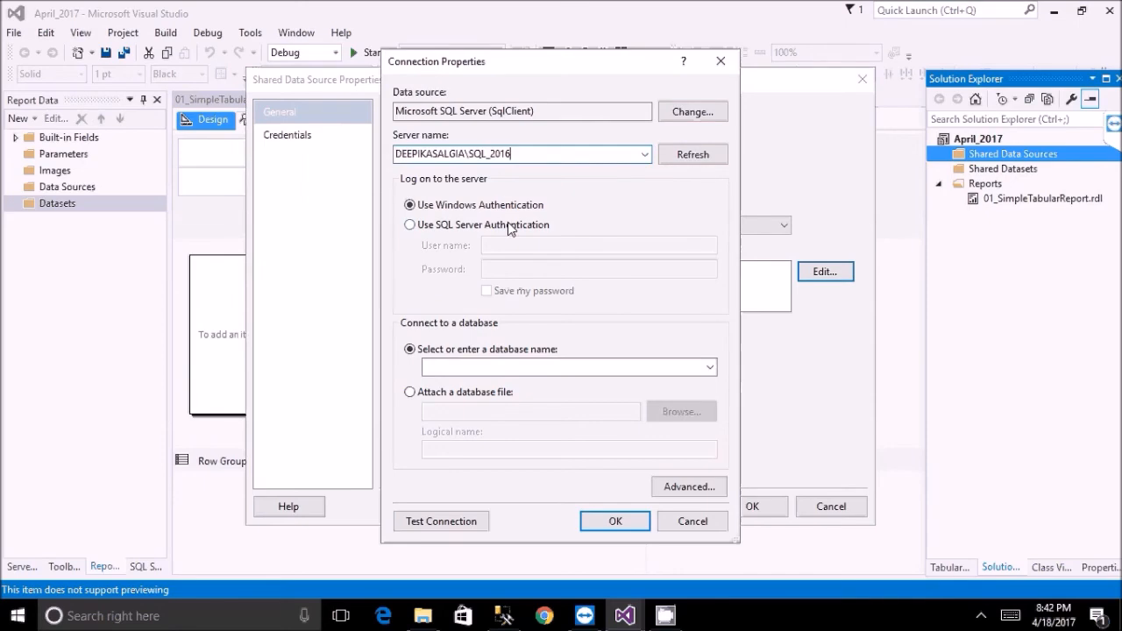
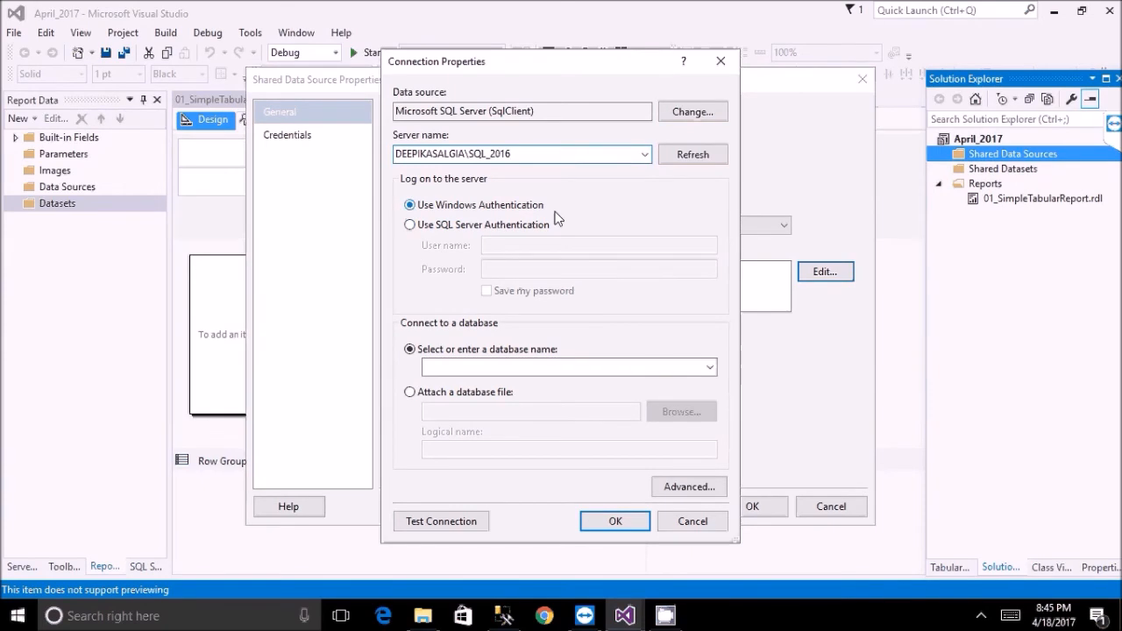
# Try SQL Server Authentication as the server logon method in the connection properties.
pyautogui.click(504, 227)
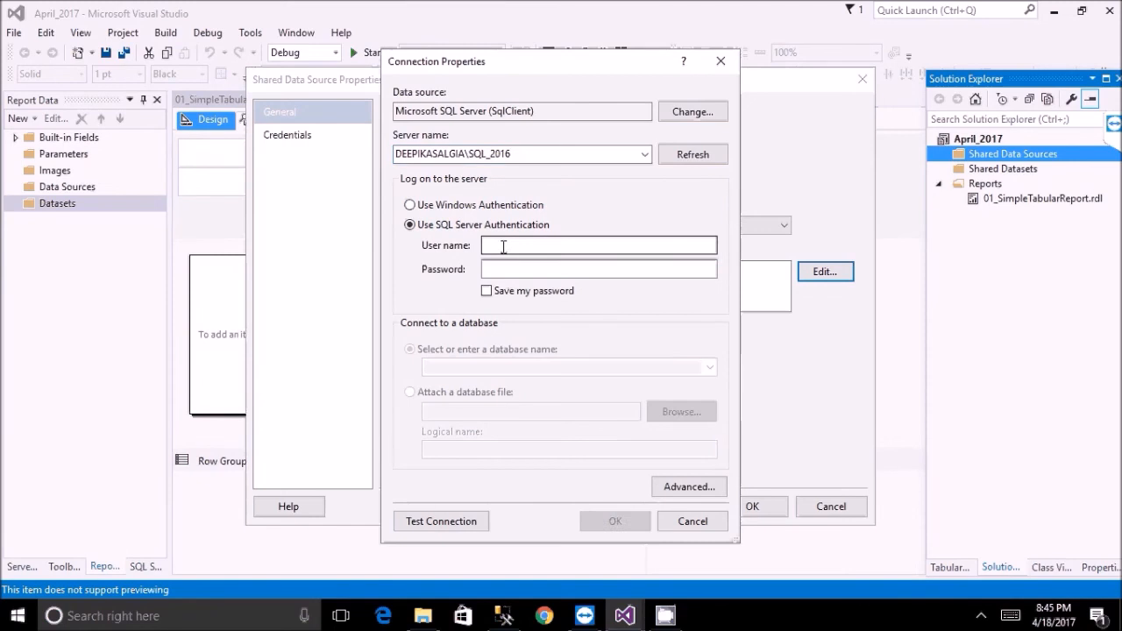
pyautogui.click(504, 270)
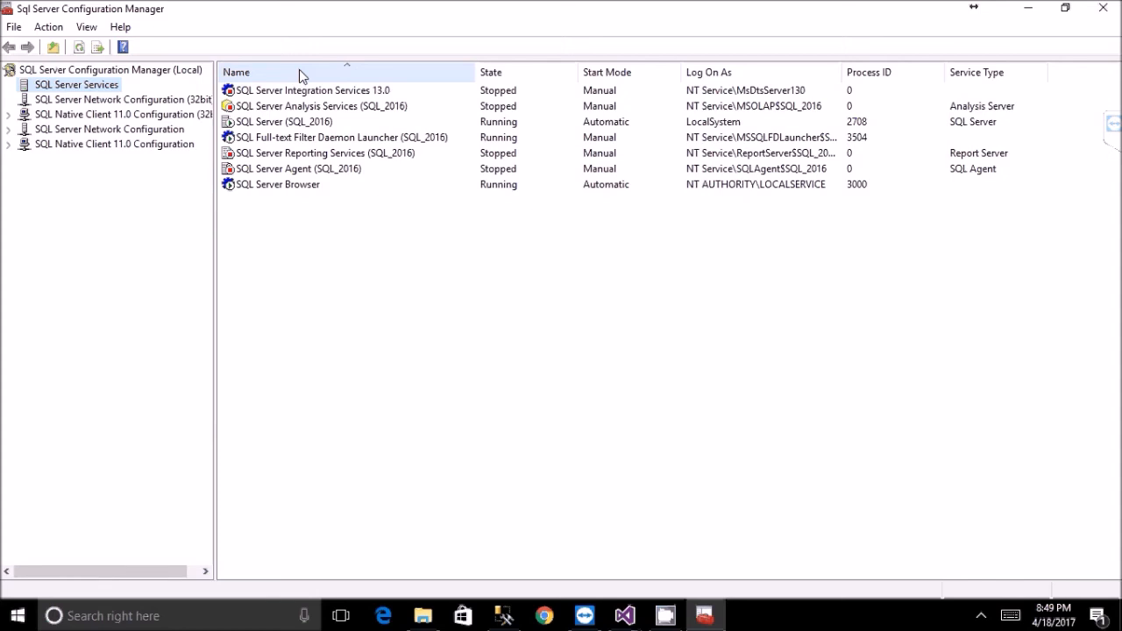
# Examine the state and available actions of the SQL Server (SQL_2016) service in SQL Server Configuration Manager, and minimize it.
pyautogui.click(239, 123)
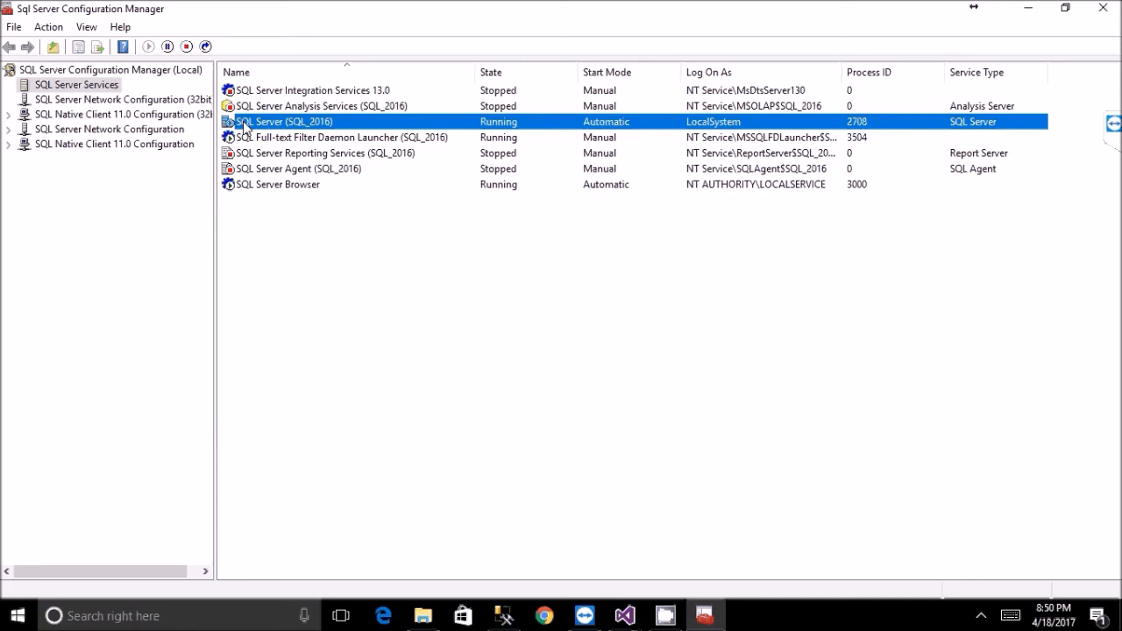
pyautogui.rightClick(310, 125)
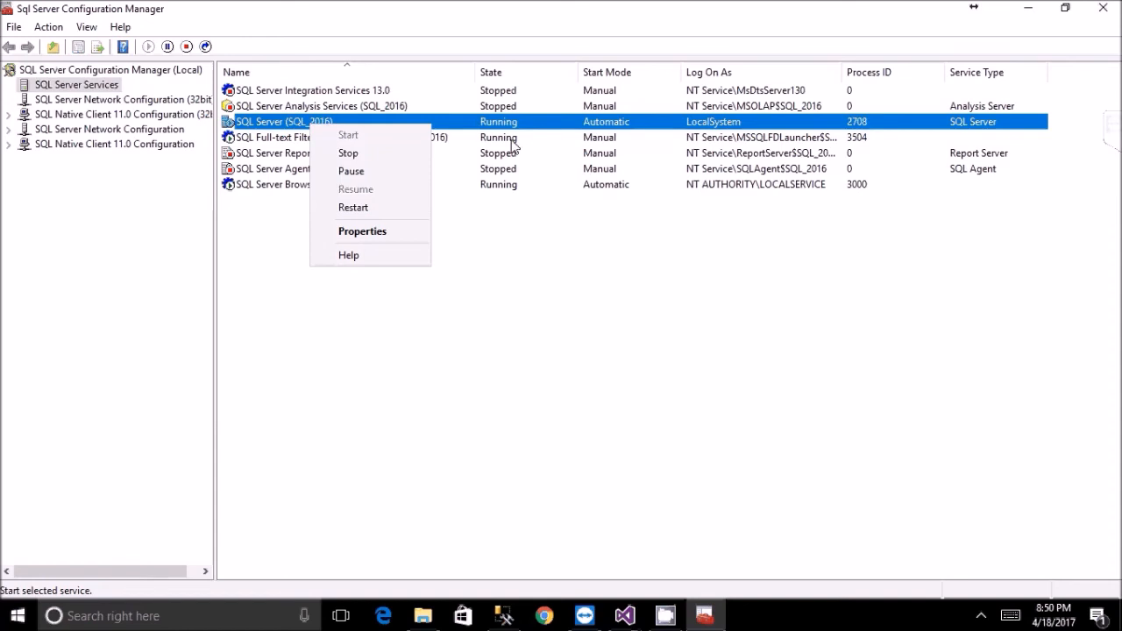
pyautogui.click(1028, 8)
pyautogui.click(1028, 8)
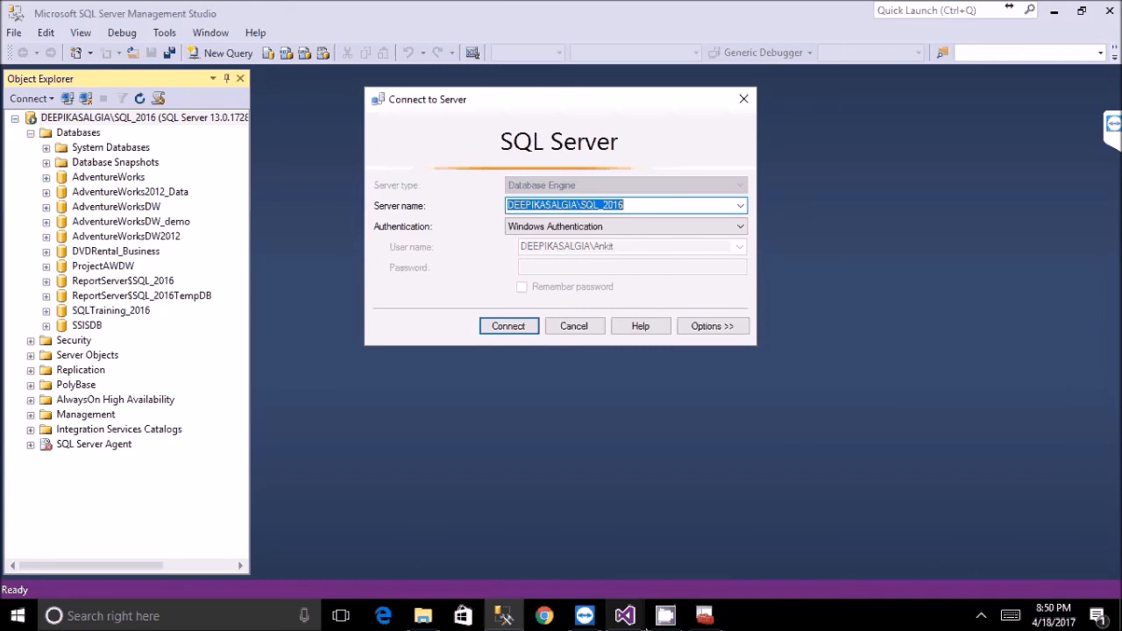
# Return to Visual Studio, test the connection to the AdventureWorks database with Windows Authentication, and accept the connection properties.
pyautogui.moveTo(641, 624)
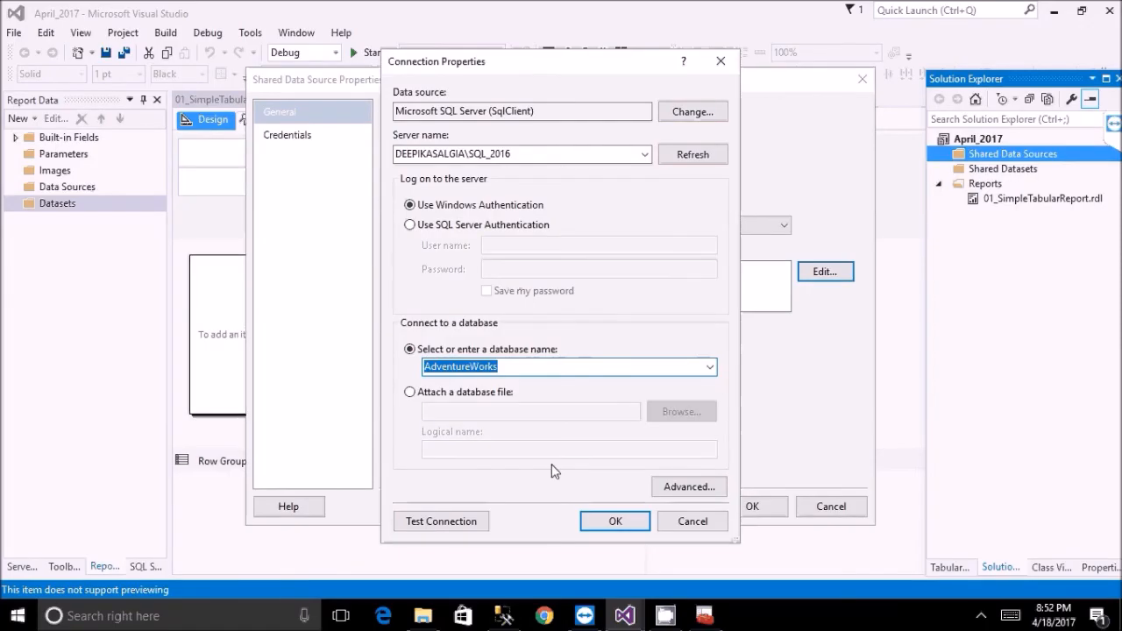
pyautogui.click(457, 528)
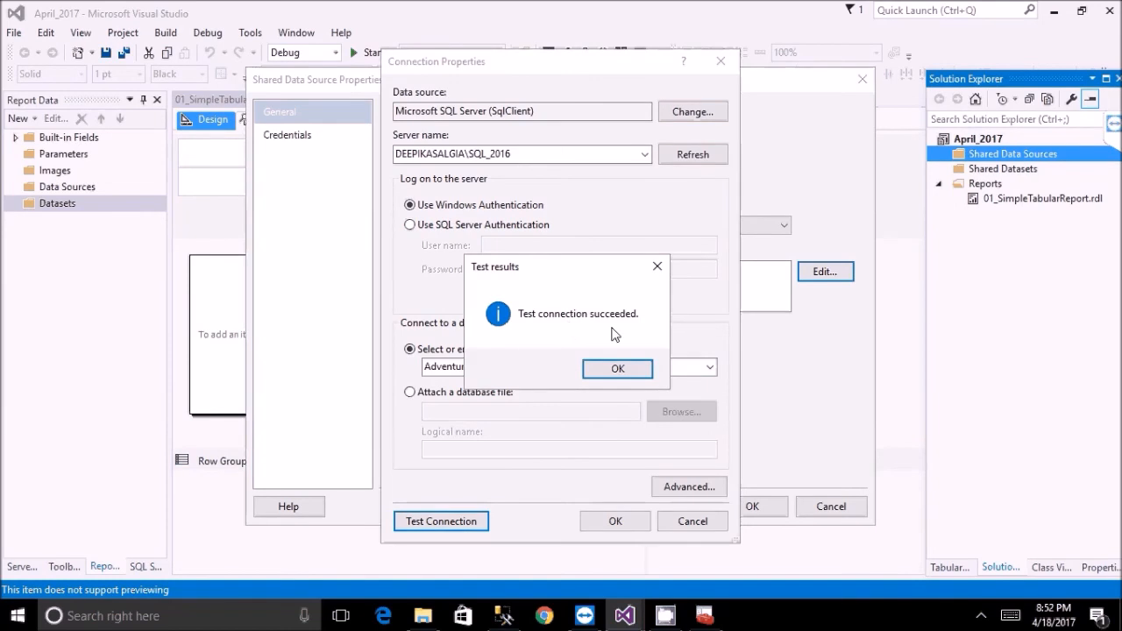
pyautogui.click(613, 368)
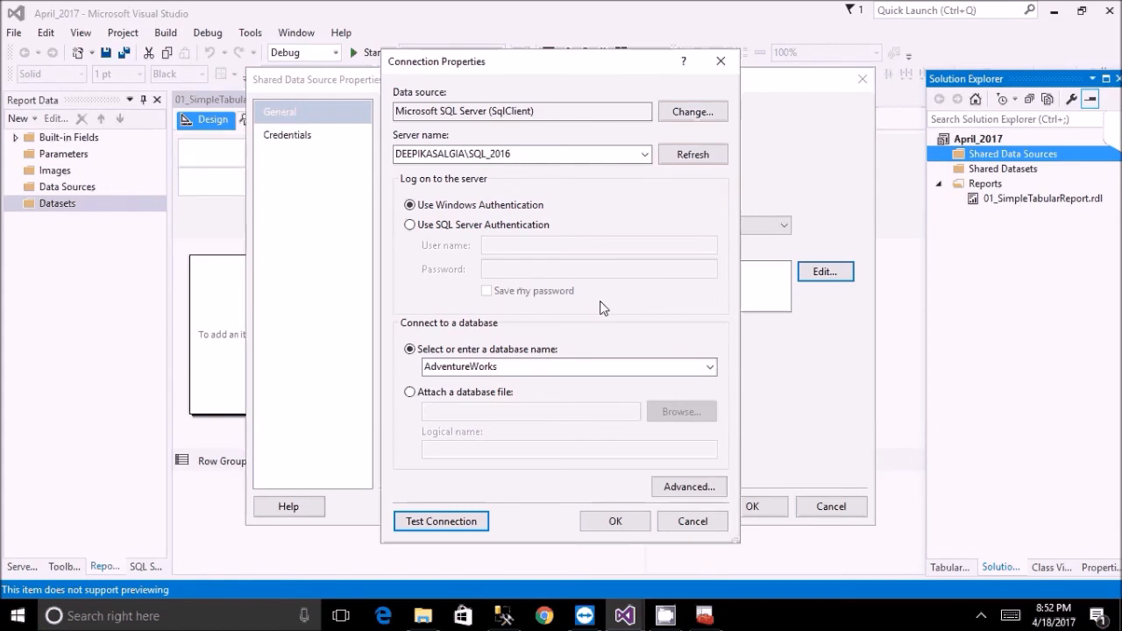
pyautogui.click(614, 519)
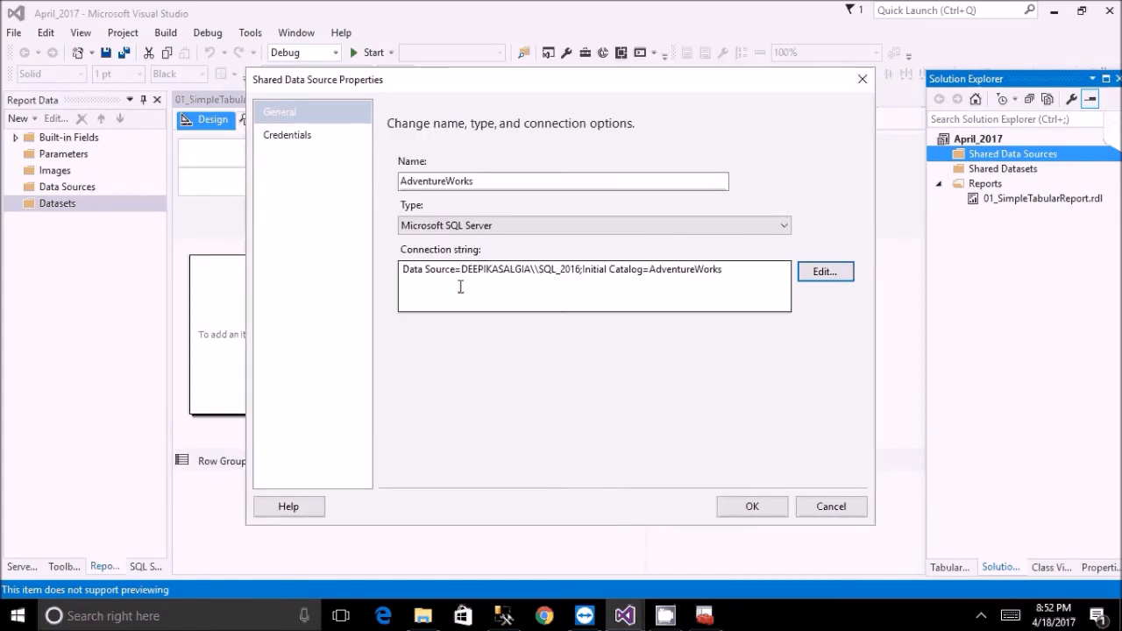
# Review the shared data source's connection string and its credentials options.
pyautogui.moveTo(409, 269); pyautogui.dragTo(708, 269)
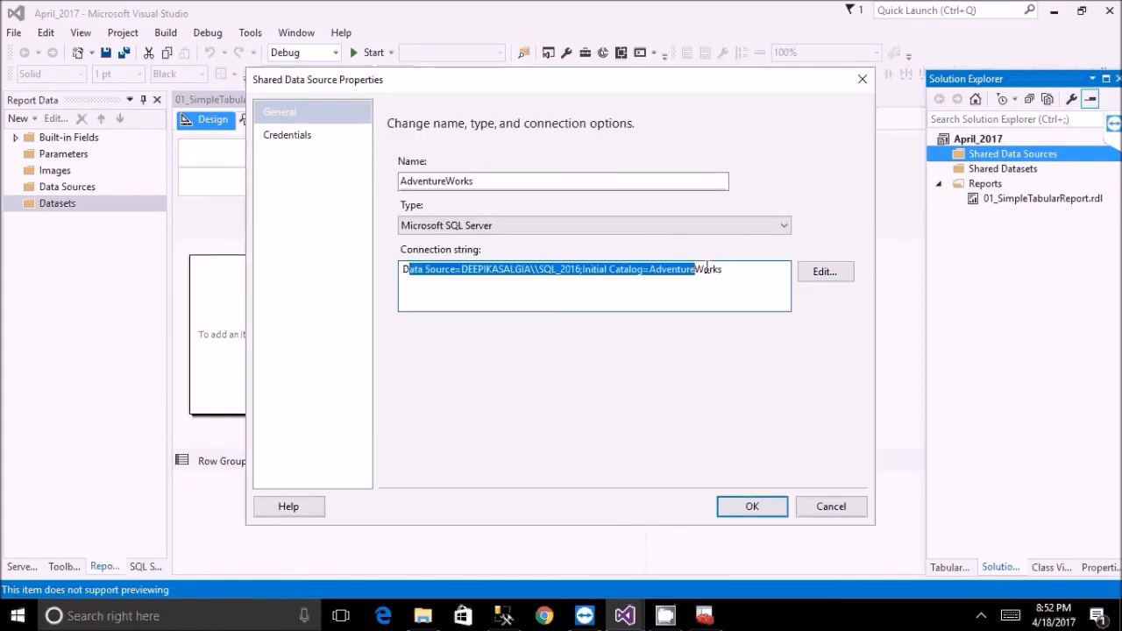
pyautogui.click(715, 282)
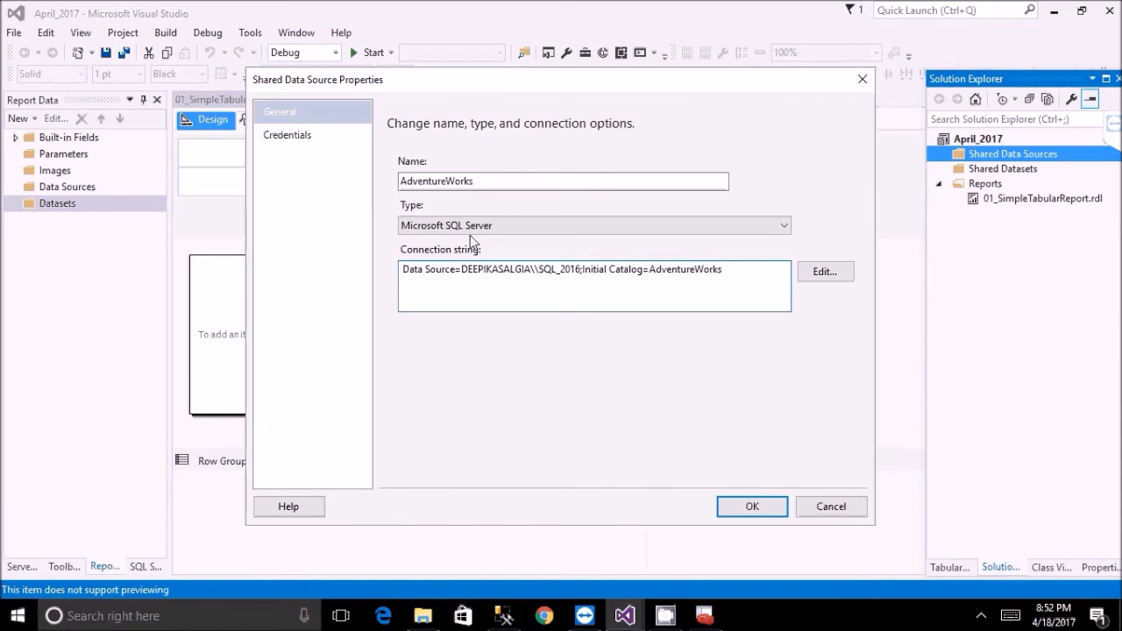
pyautogui.click(303, 137)
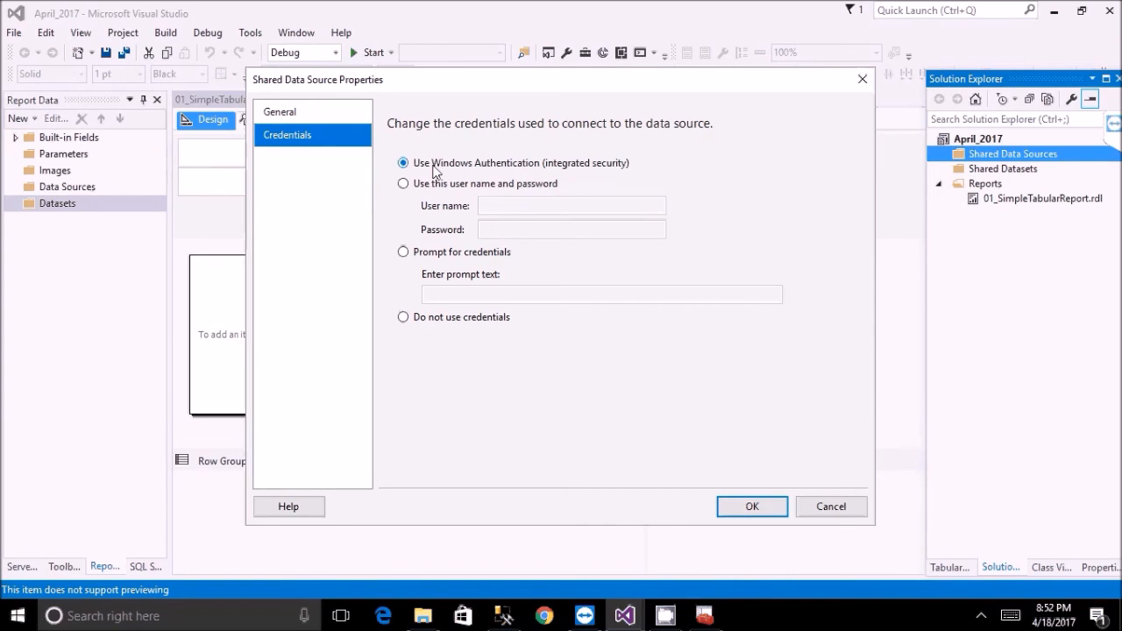
pyautogui.click(298, 114)
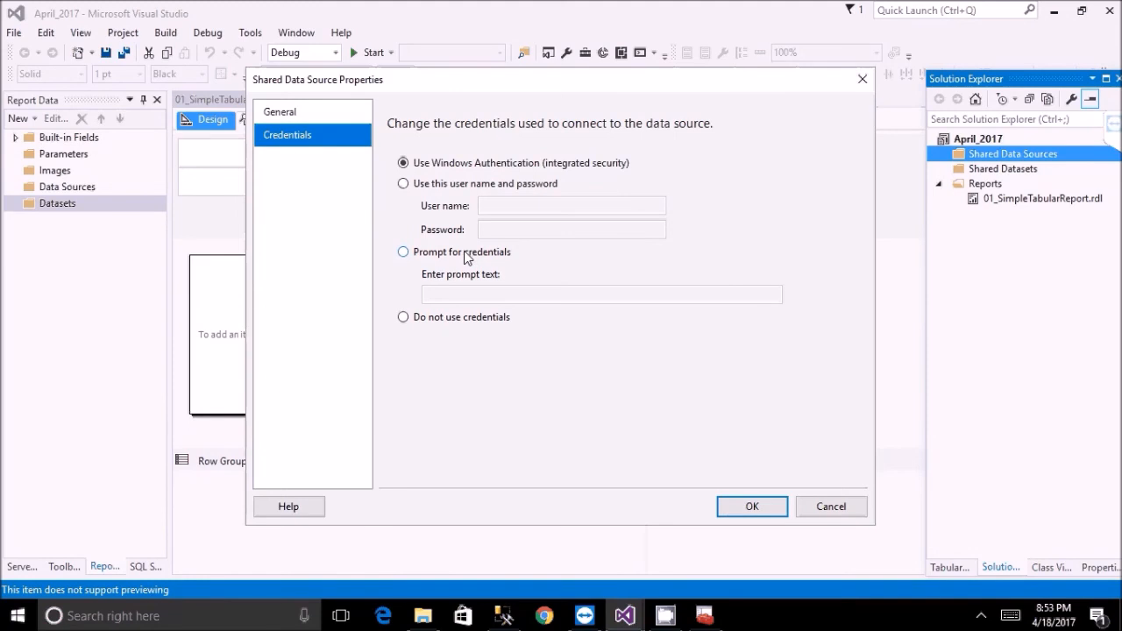
# Try the specific user name and password option and the prompt for credentials option for the shared data source.
pyautogui.click(456, 184)
pyautogui.click(494, 230)
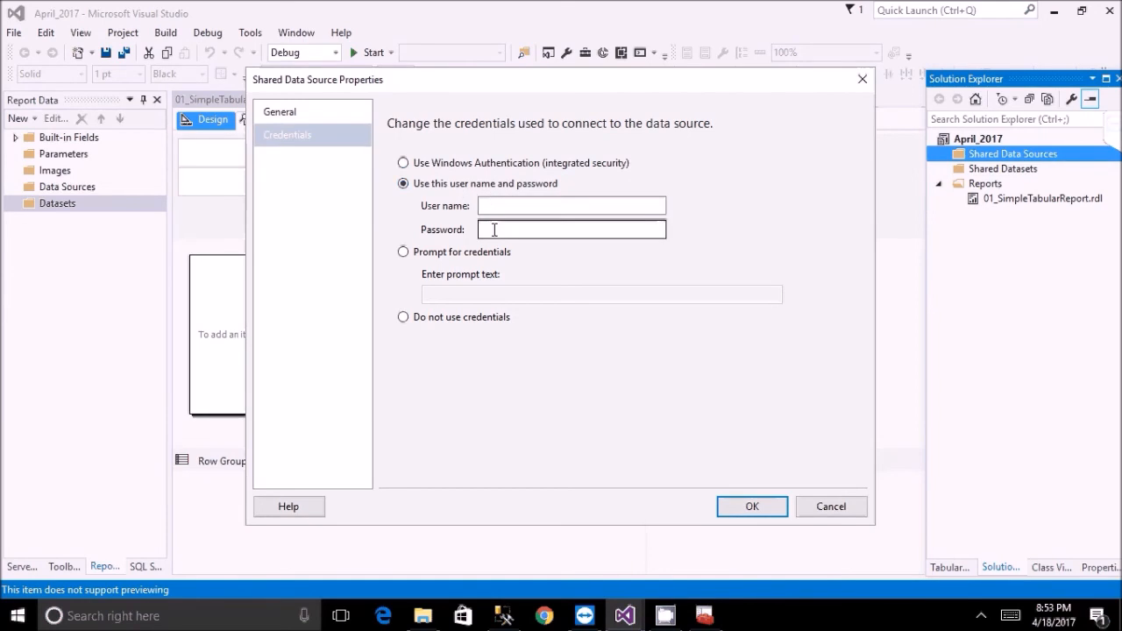
pyautogui.click(500, 206)
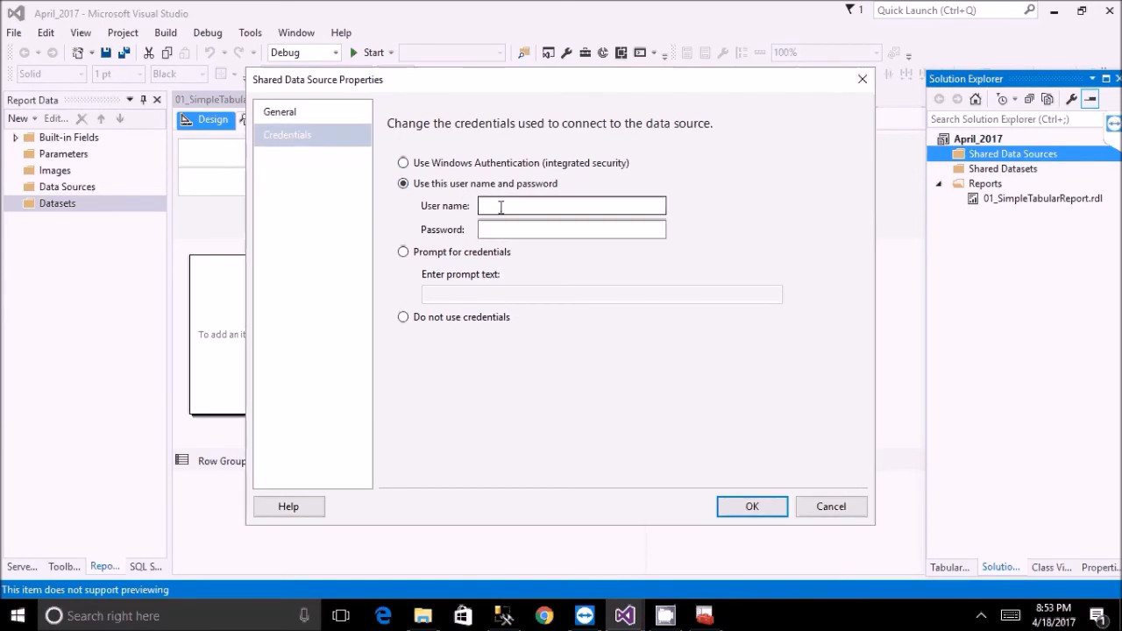
pyautogui.click(491, 226)
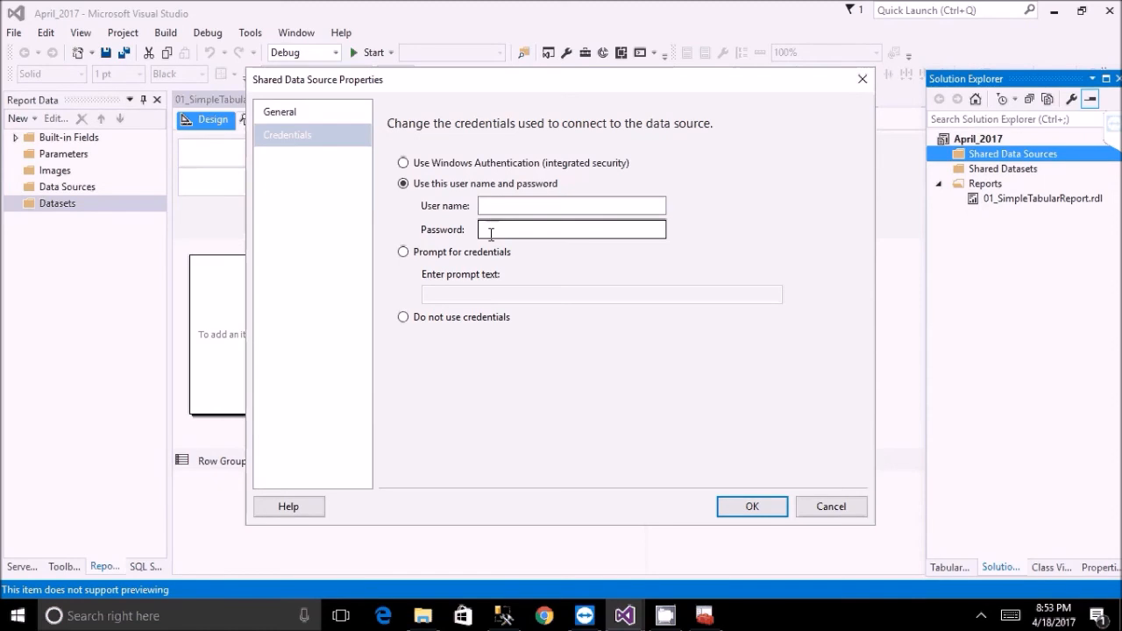
pyautogui.click(430, 254)
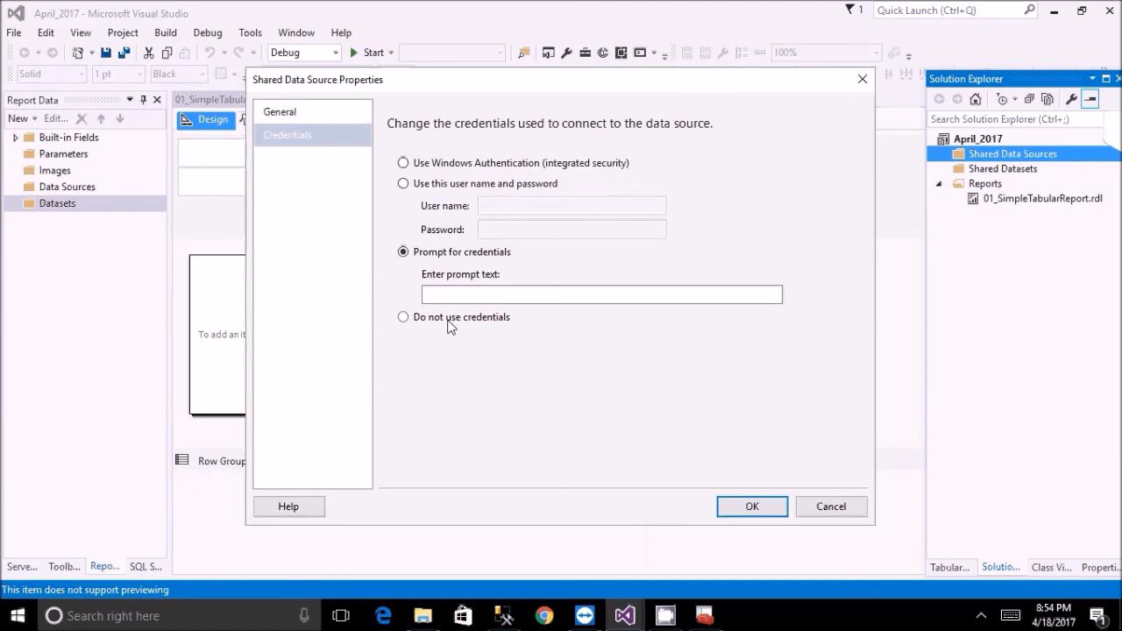
pyautogui.click(491, 183)
pyautogui.click(581, 230)
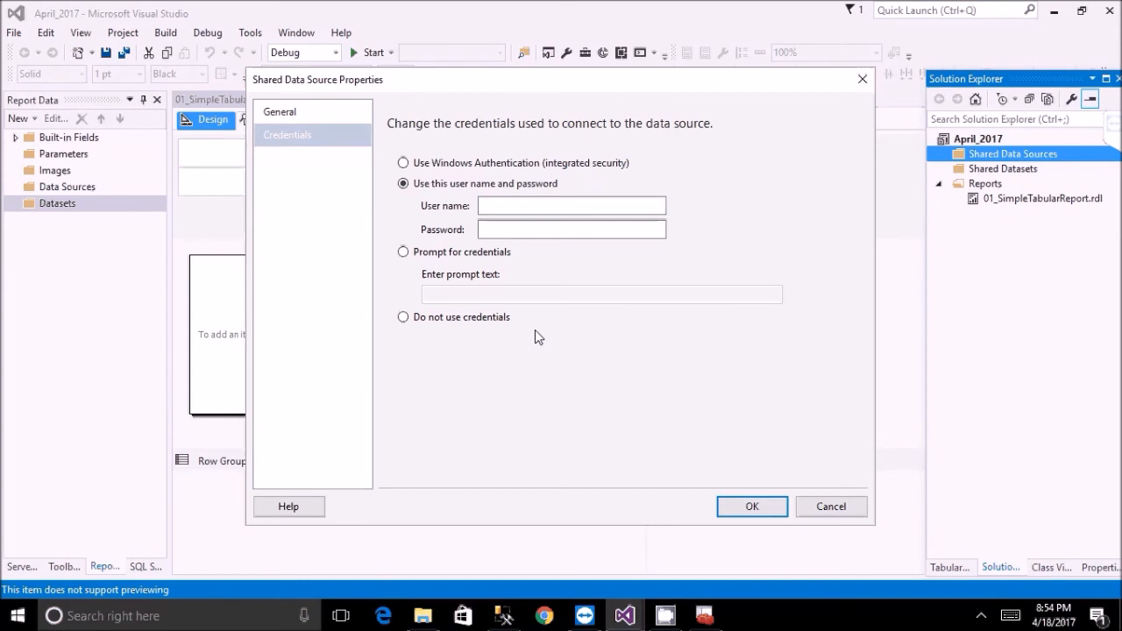
# Set the shared data source's credentials to Windows Authentication (integrated security) and save the data source.
pyautogui.click(427, 164)
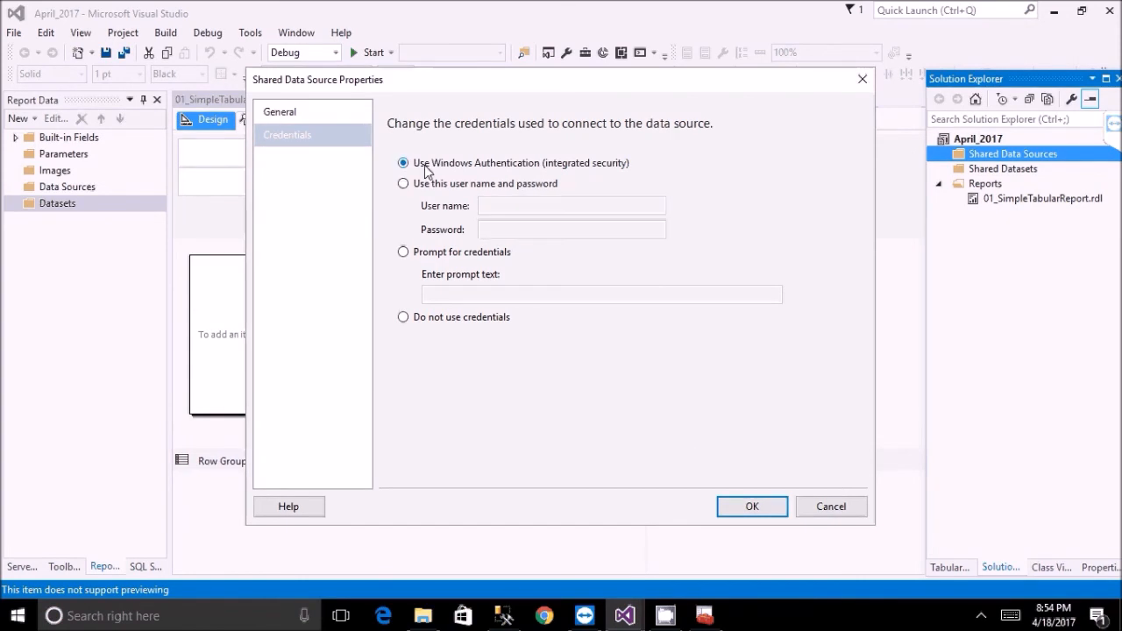
pyautogui.click(751, 506)
# Open the properties of AdventureWorks.rds under Shared Data Sources for a check and close them without changes.
pyautogui.doubleClick(990, 157)
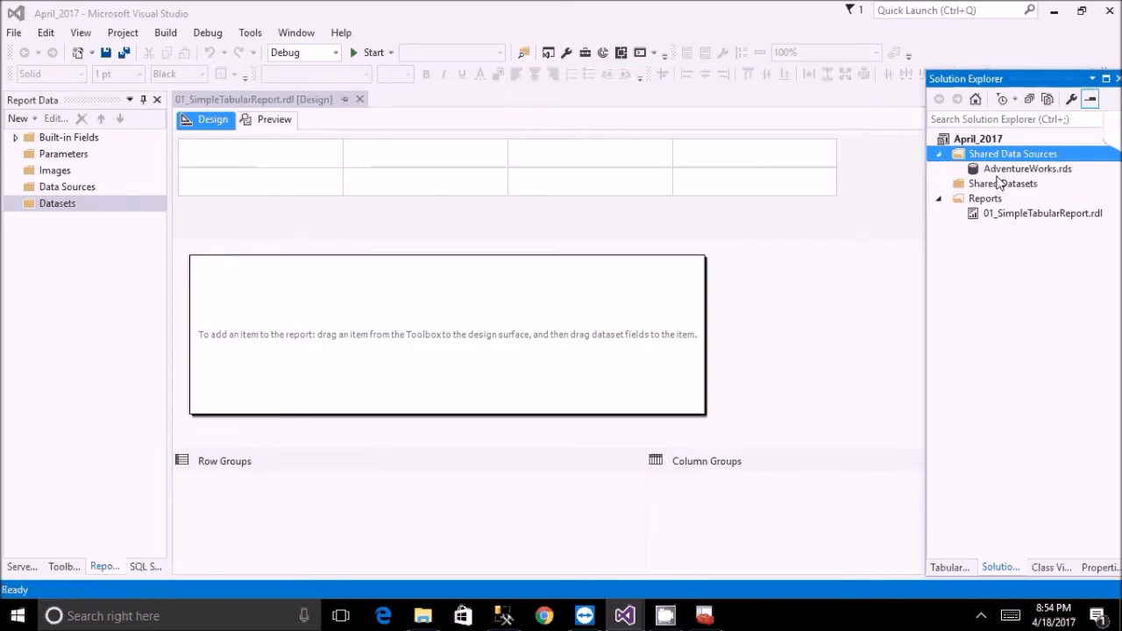
pyautogui.doubleClick(1048, 170)
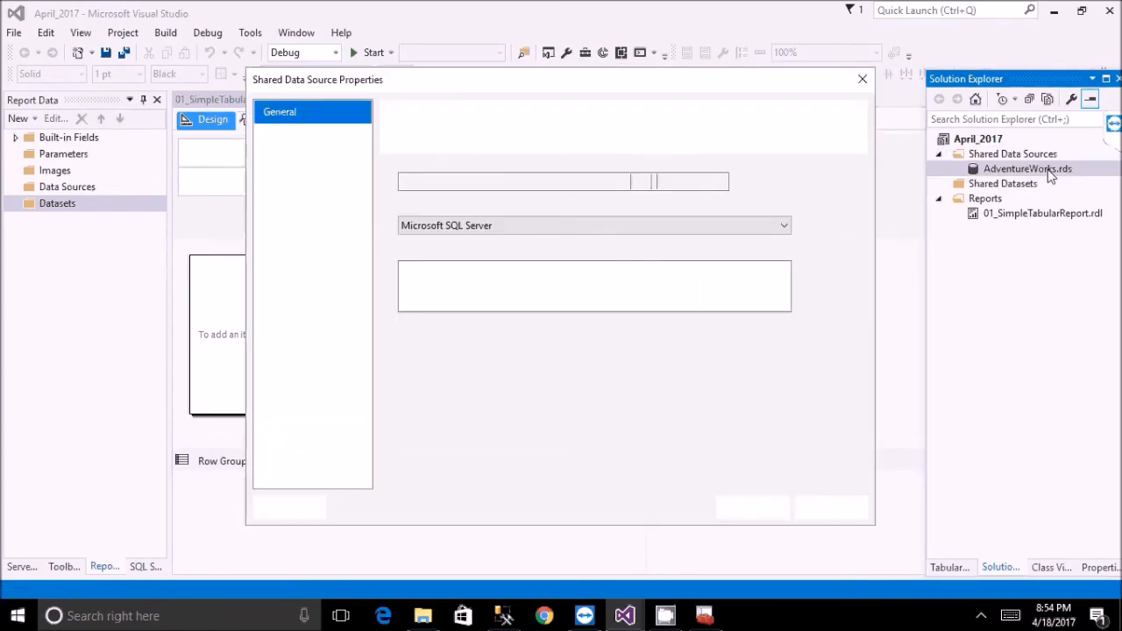
pyautogui.press('Escape')
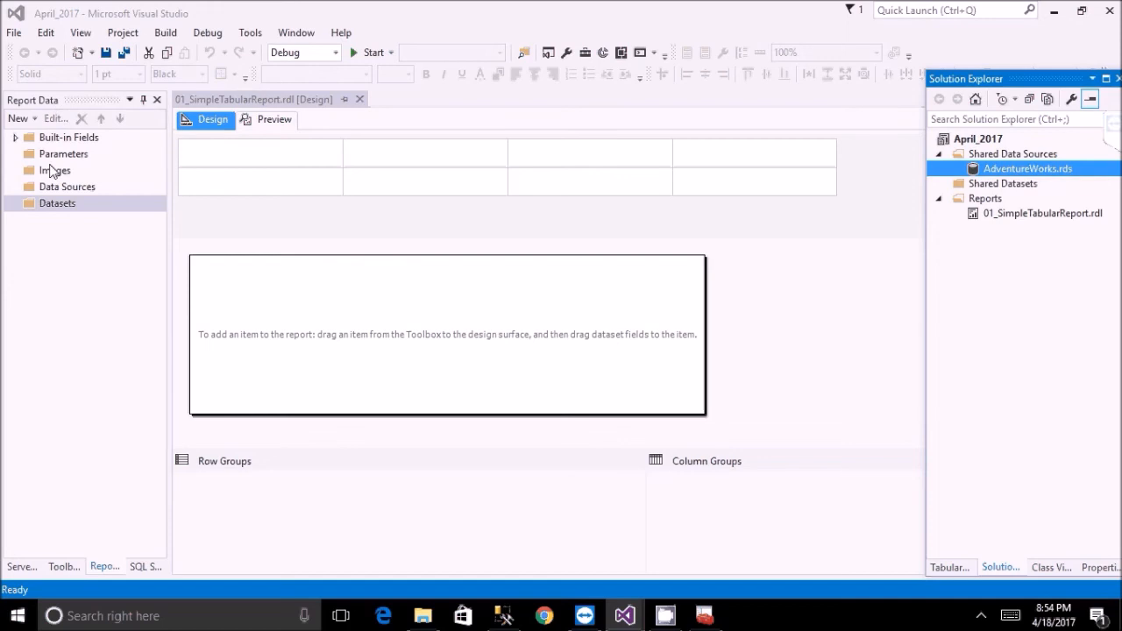
# Add a report data source named AdventureWorks to 01_SimpleTabularReport that uses the shared data source reference AdventureWorks.
pyautogui.click(77, 187)
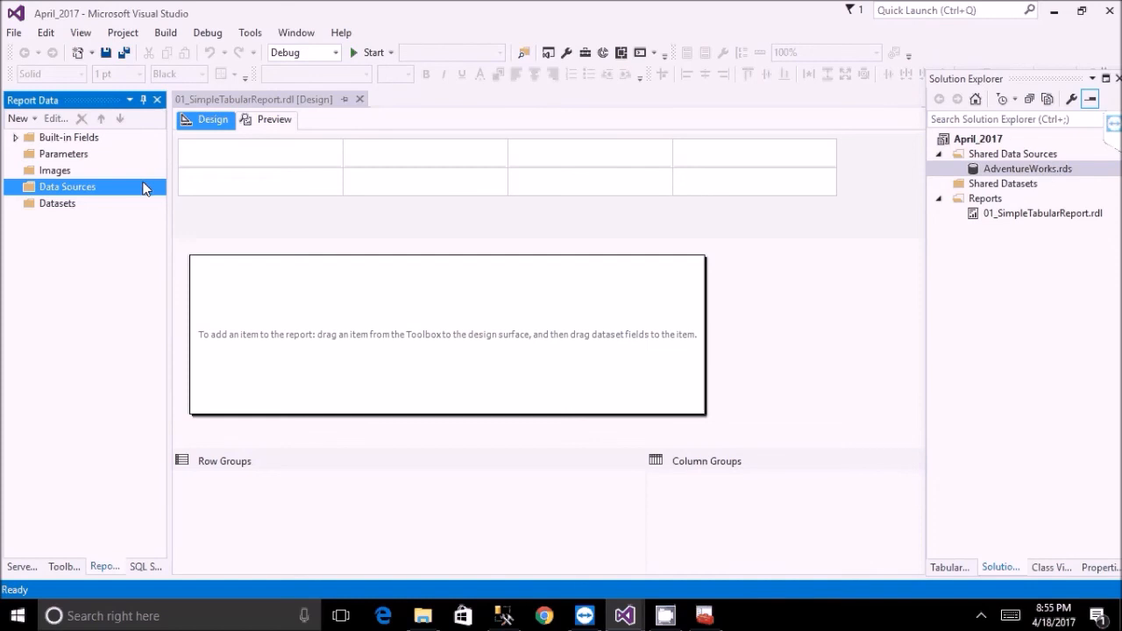
pyautogui.rightClick(74, 191)
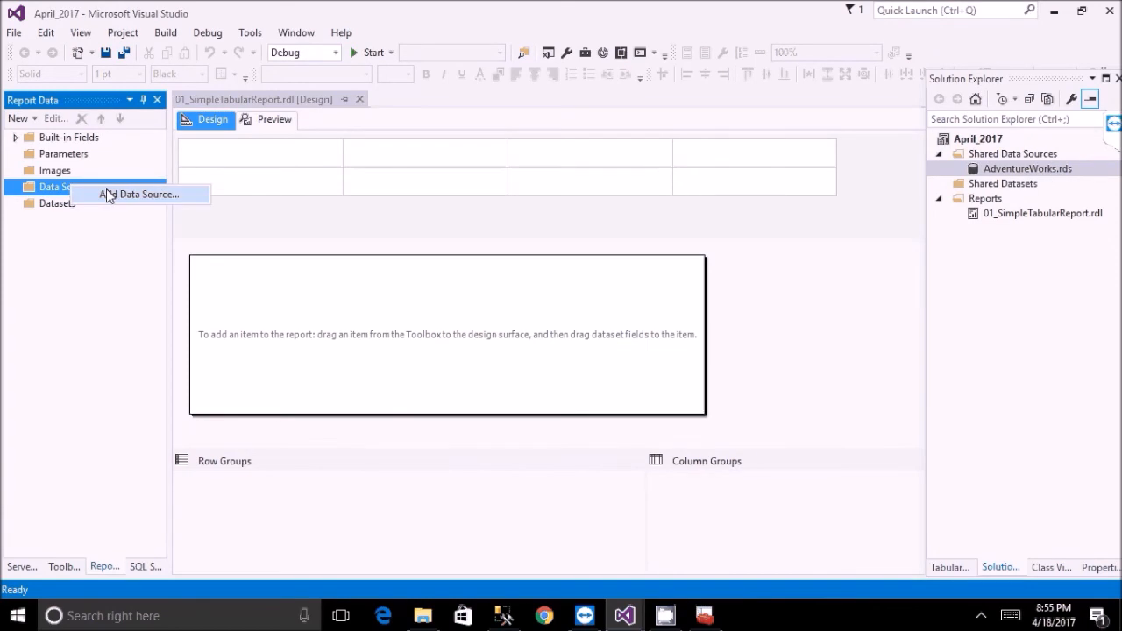
pyautogui.click(106, 191)
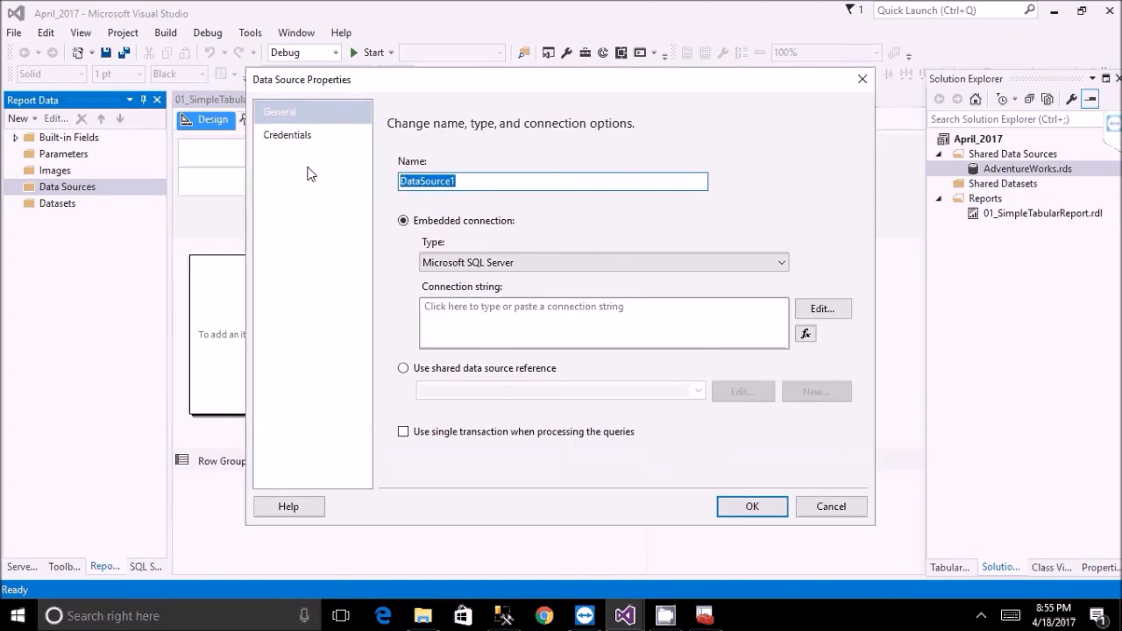
pyautogui.write('Adve')
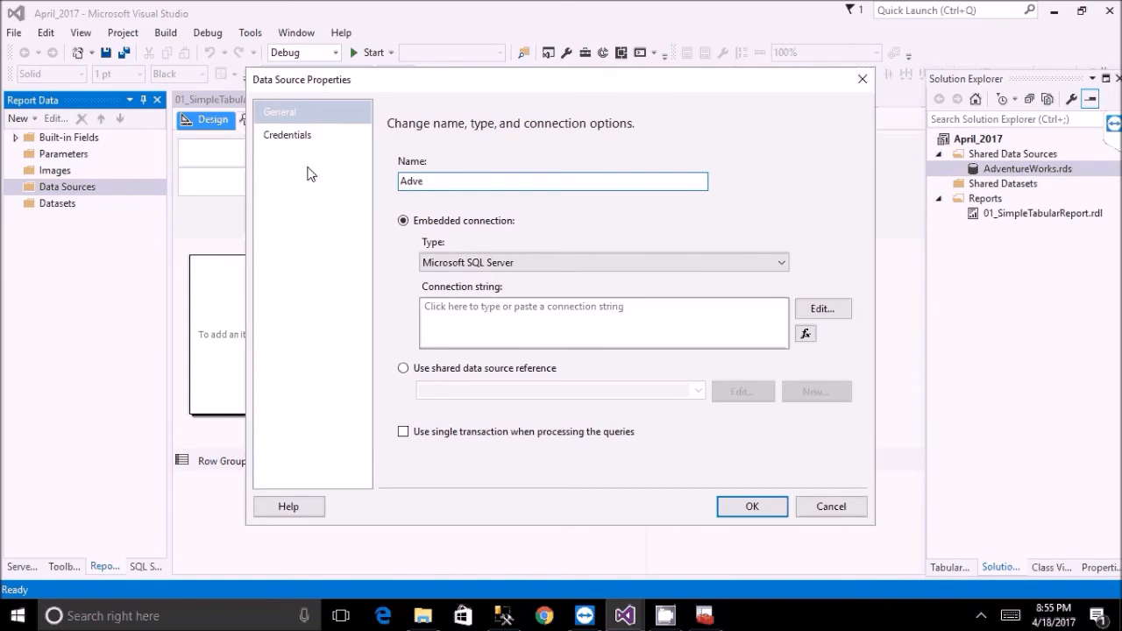
pyautogui.write('ntureW')
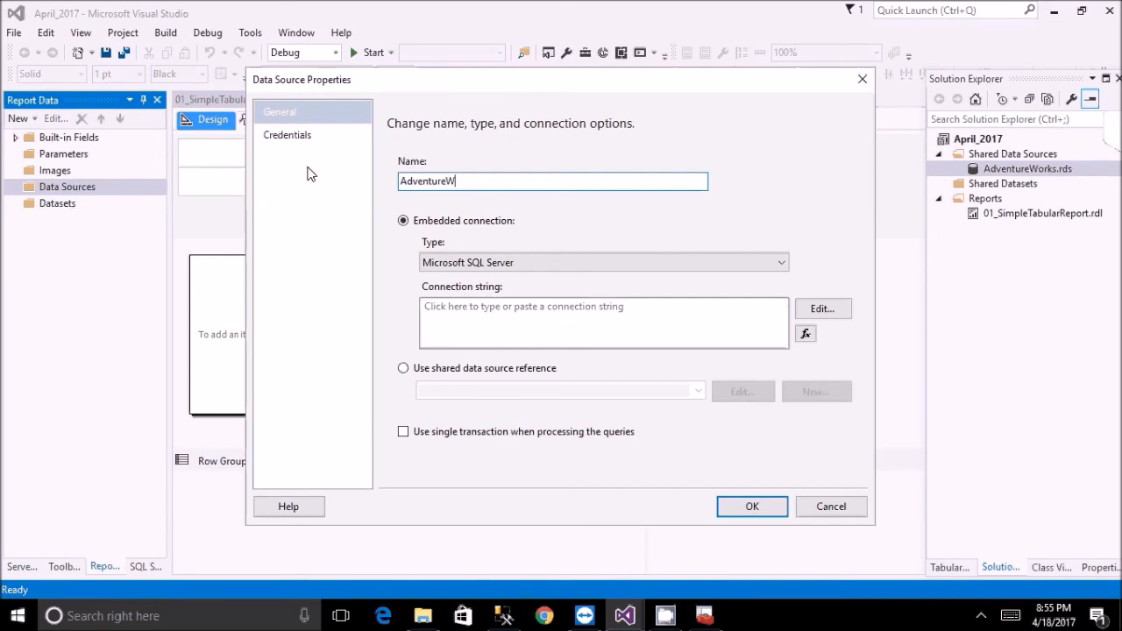
pyautogui.write('orks')
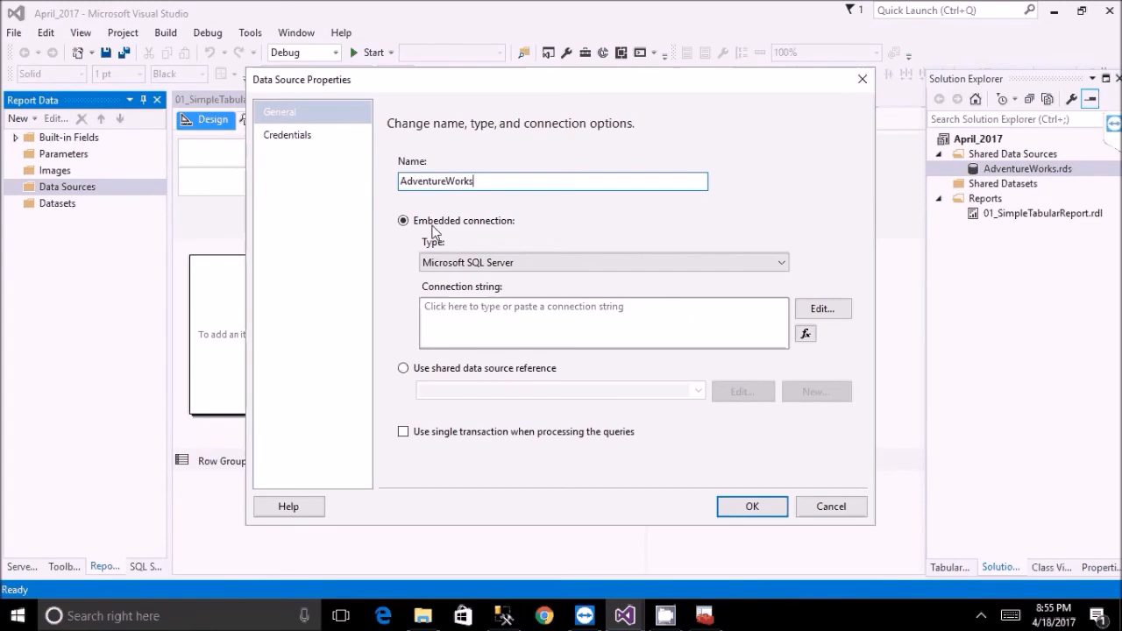
pyautogui.click(471, 369)
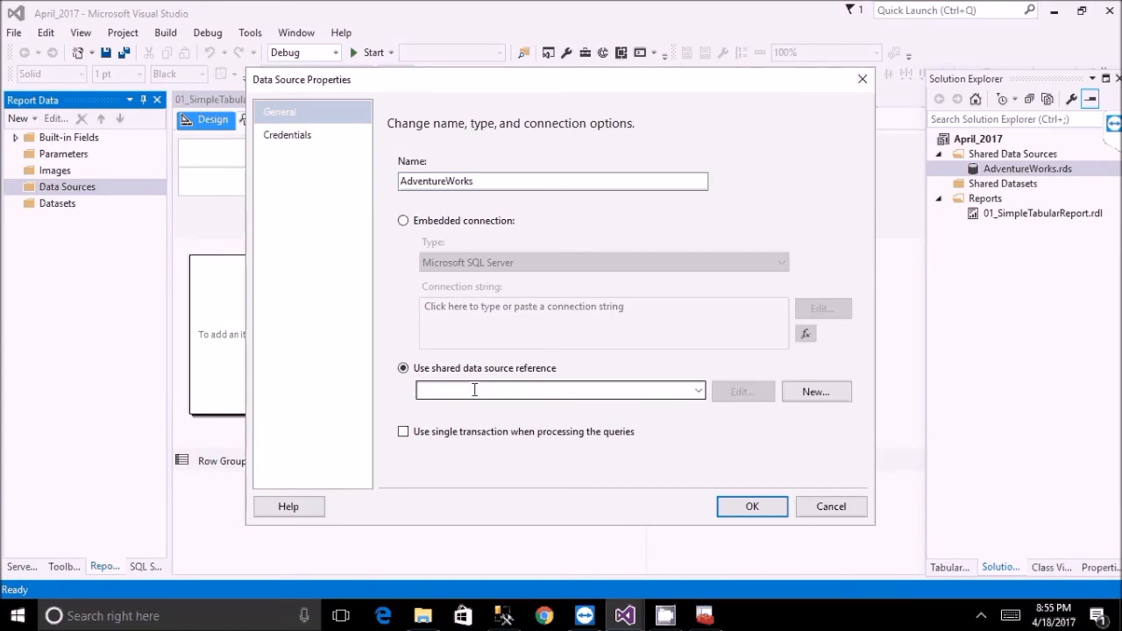
pyautogui.click(699, 391)
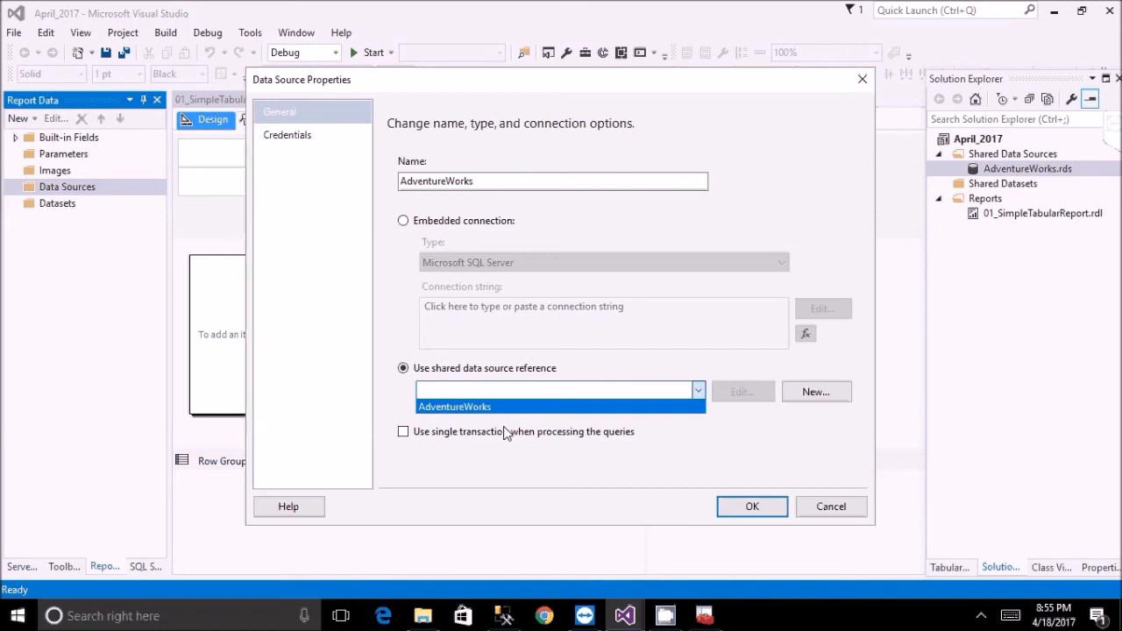
pyautogui.click(487, 407)
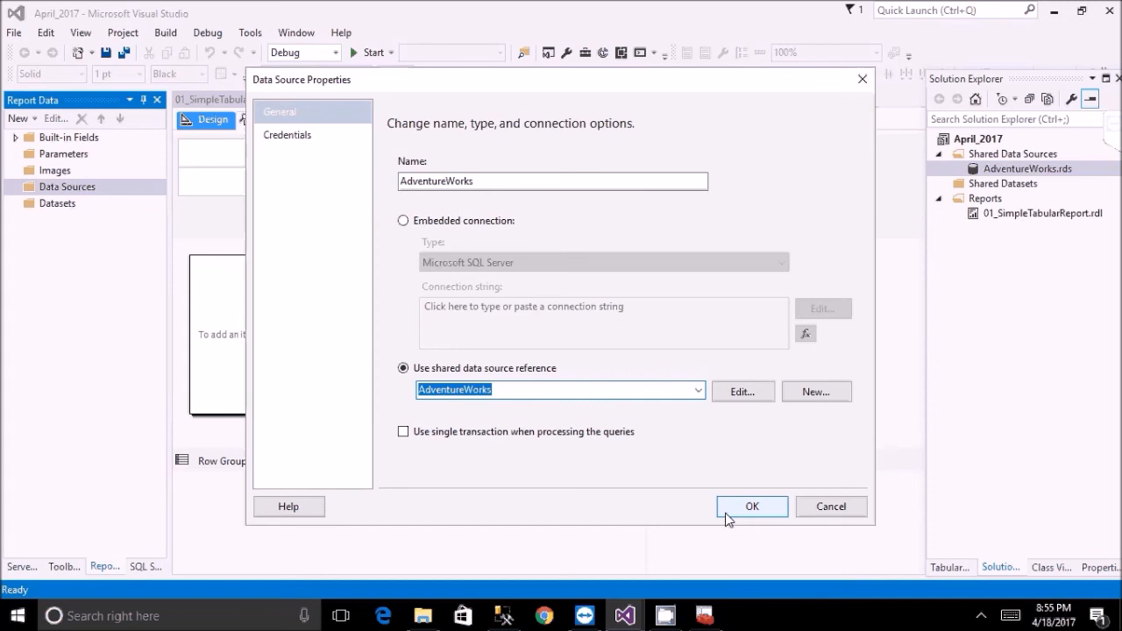
# Try the embedded connection option with the Microsoft SQL Server type, view its connection properties and cancel them.
pyautogui.click(430, 222)
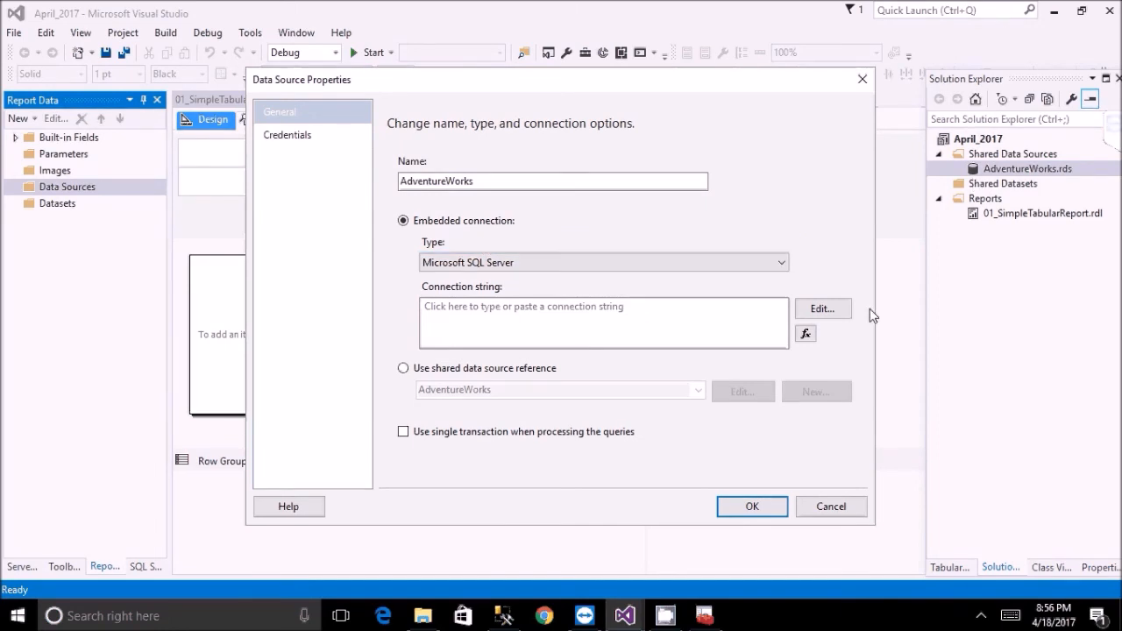
pyautogui.click(550, 263)
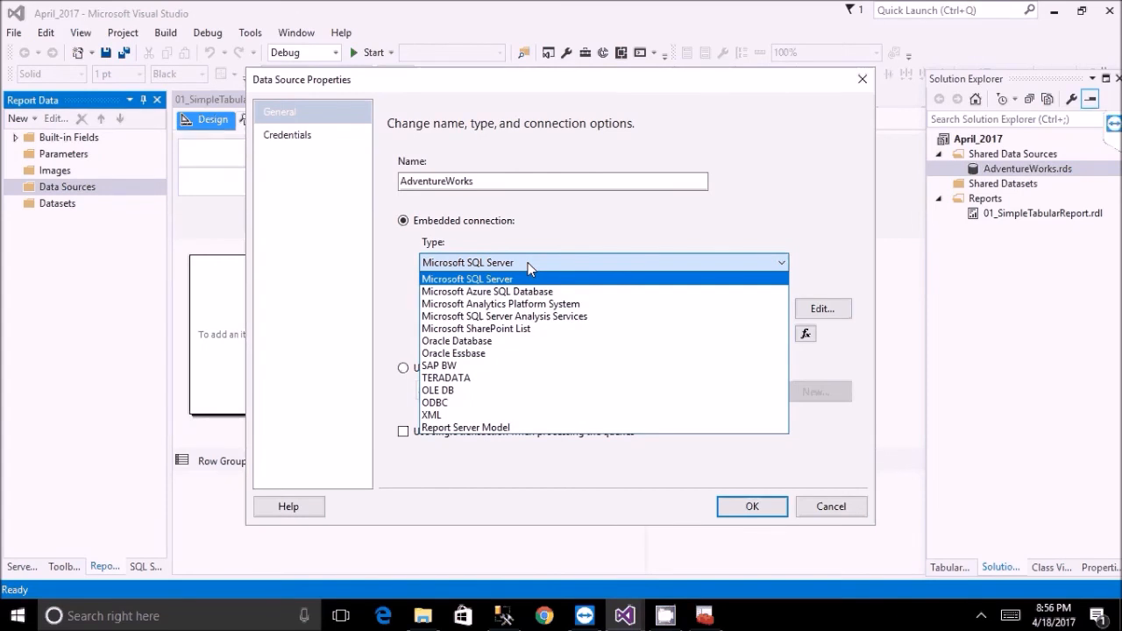
pyautogui.click(528, 266)
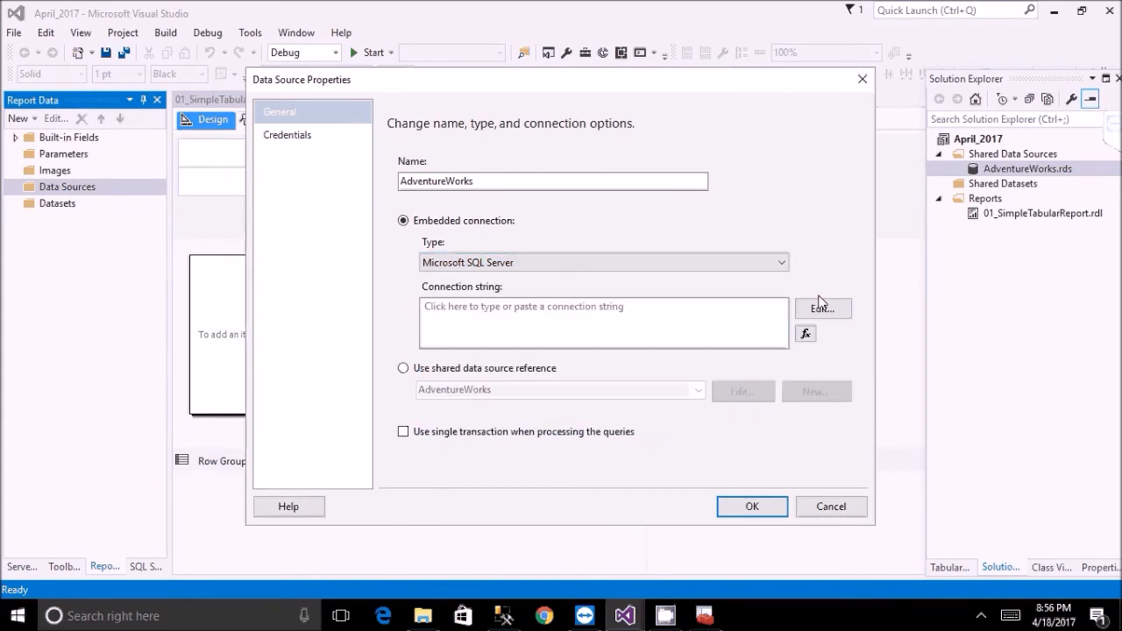
pyautogui.click(819, 305)
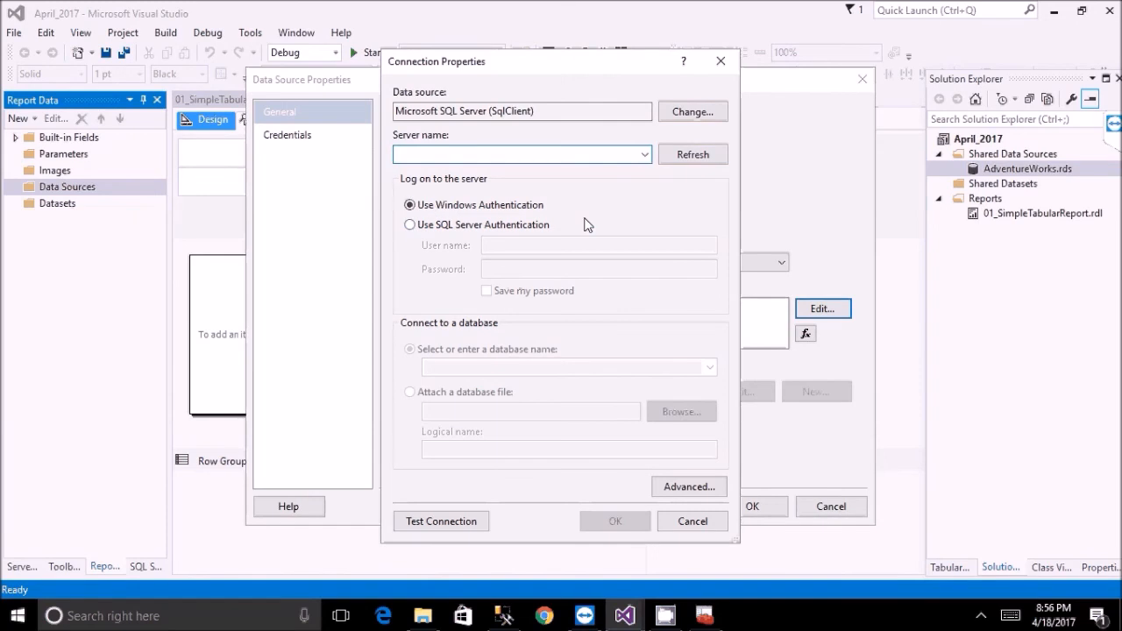
pyautogui.click(691, 521)
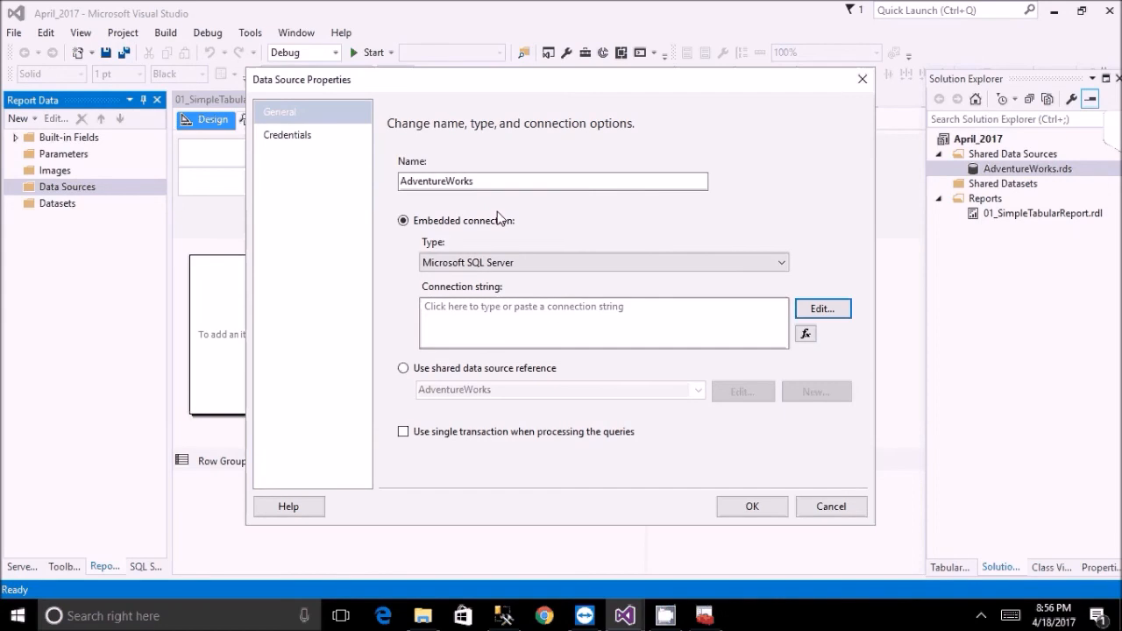
# Point the report data source back to the shared AdventureWorks reference, with single transaction processing off, and save it.
pyautogui.click(458, 368)
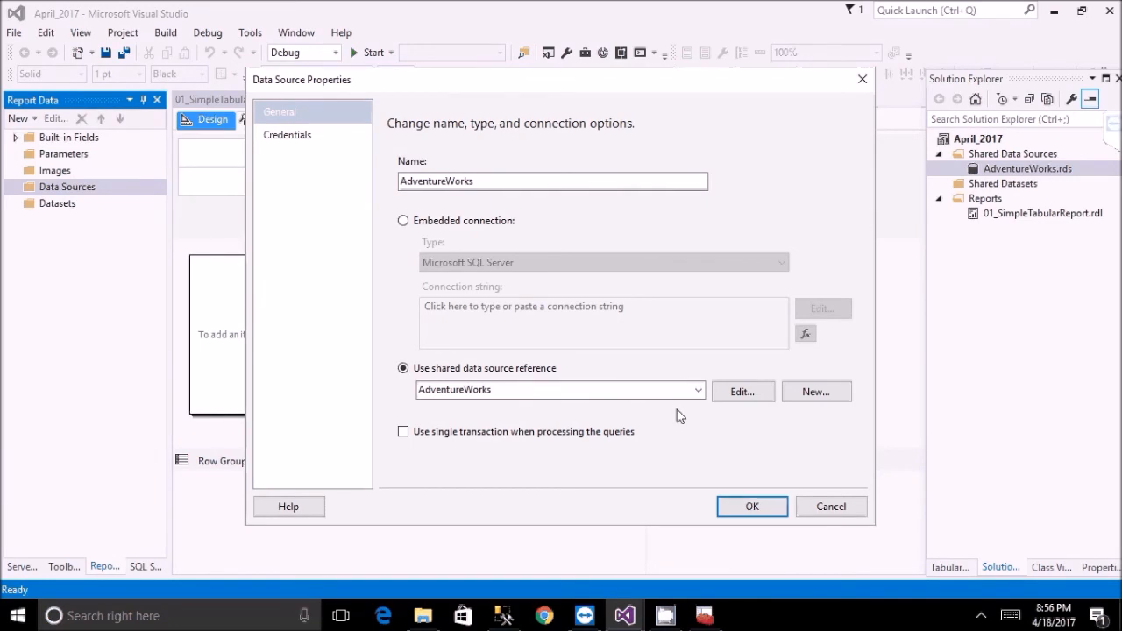
pyautogui.click(699, 391)
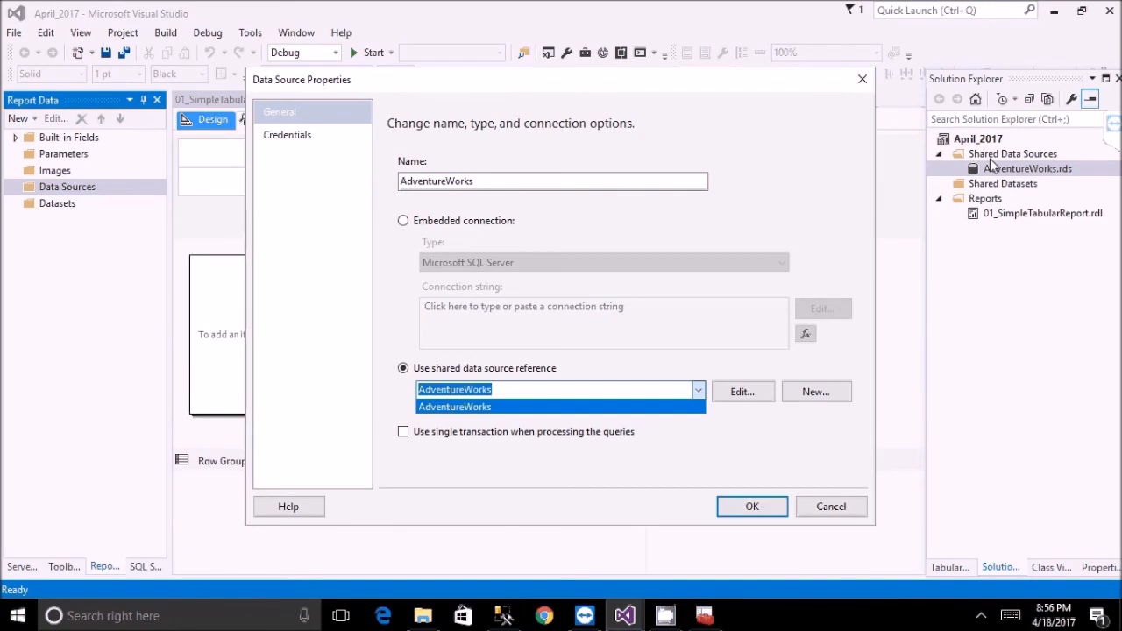
pyautogui.click(481, 406)
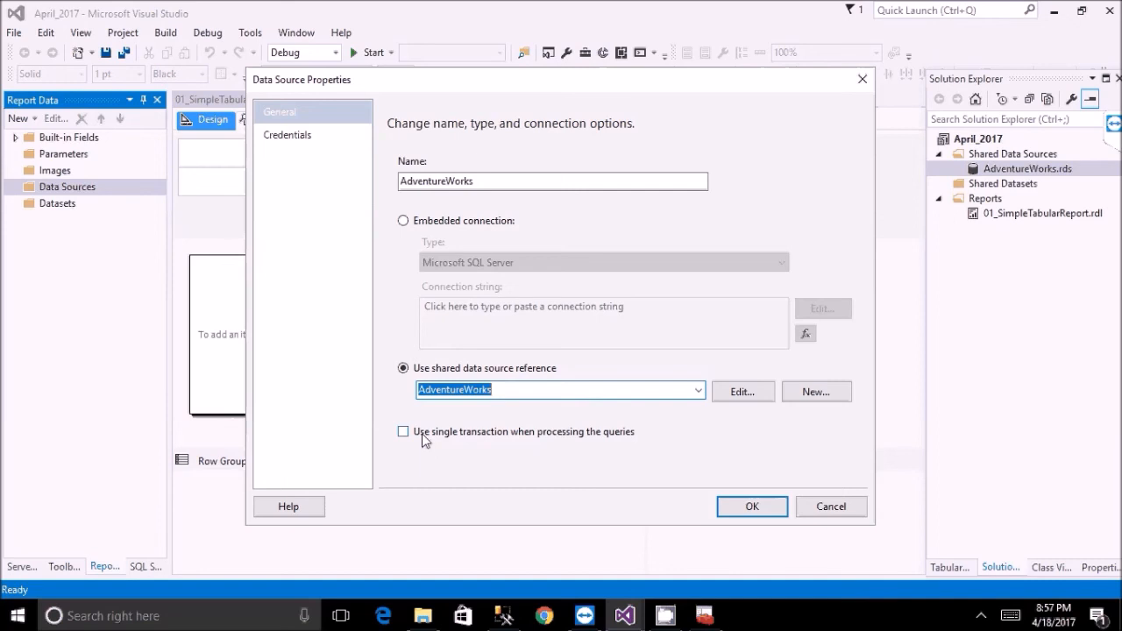
pyautogui.click(403, 432)
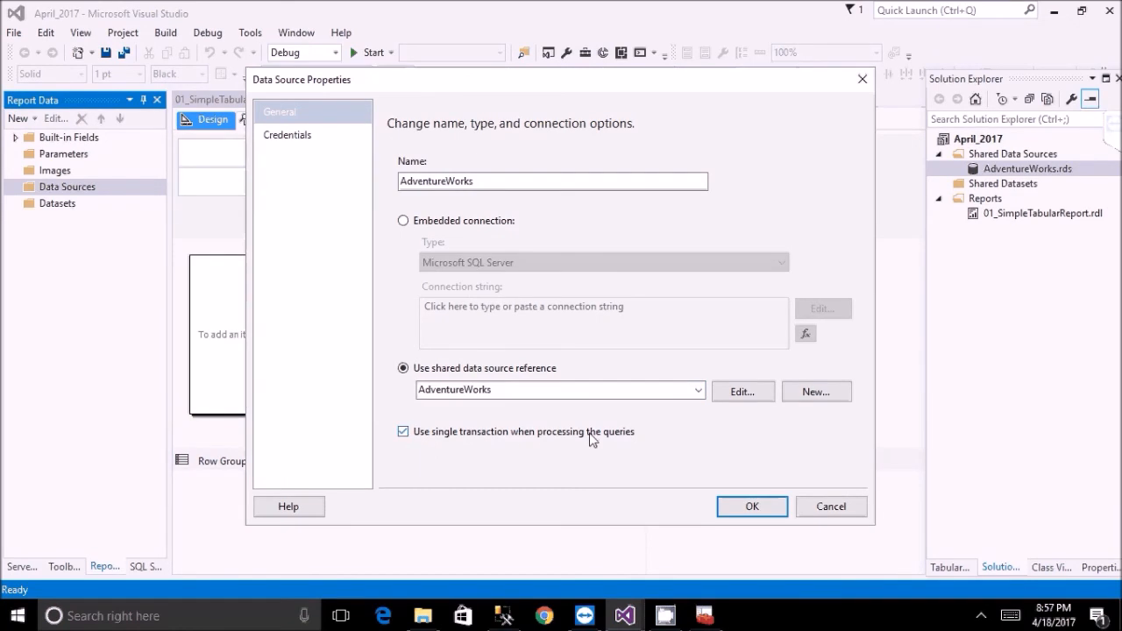
pyautogui.click(475, 432)
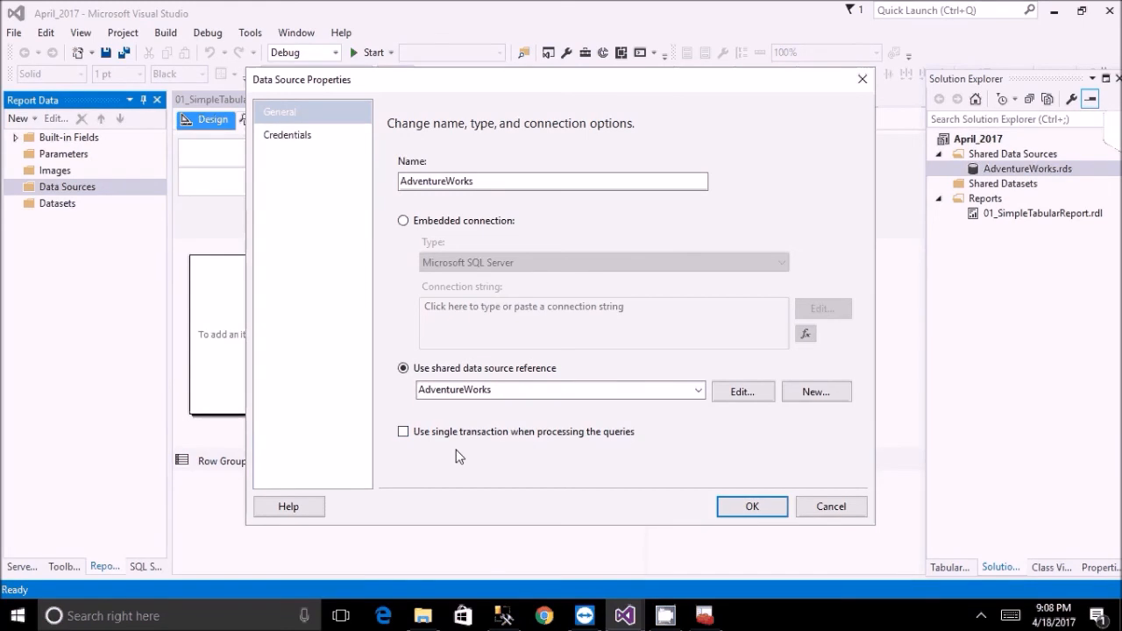
pyautogui.click(750, 508)
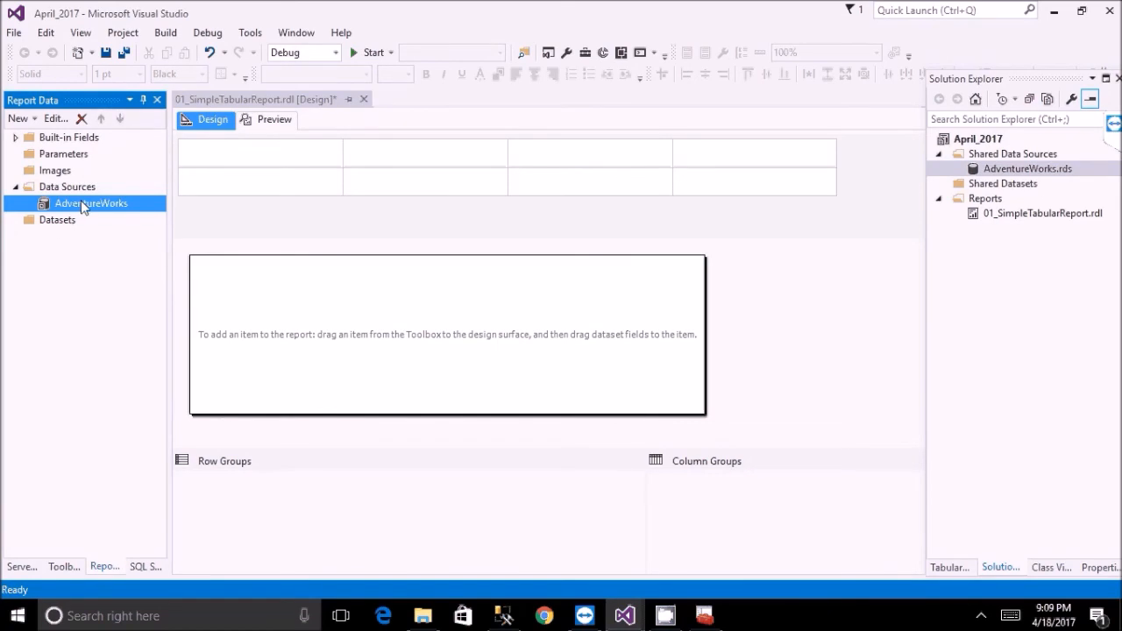
# Switch to SQL Server Management Studio, connect to the SQL_2016 server with Windows Authentication, and expand the AdventureWorks database's tables.
pyautogui.click(59, 222)
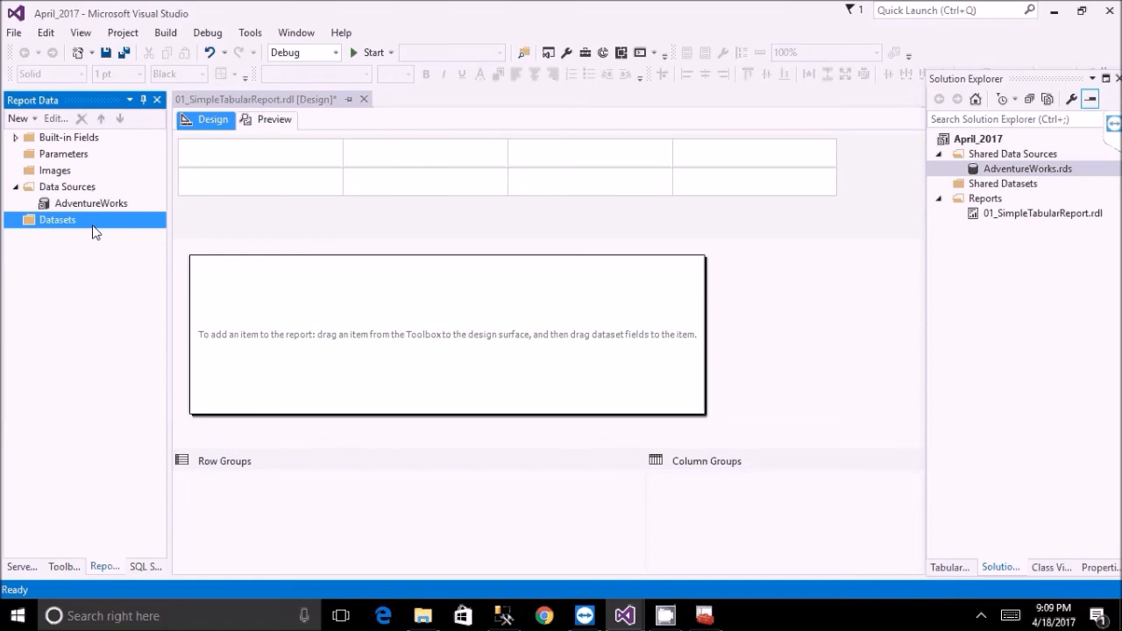
pyautogui.click(507, 618)
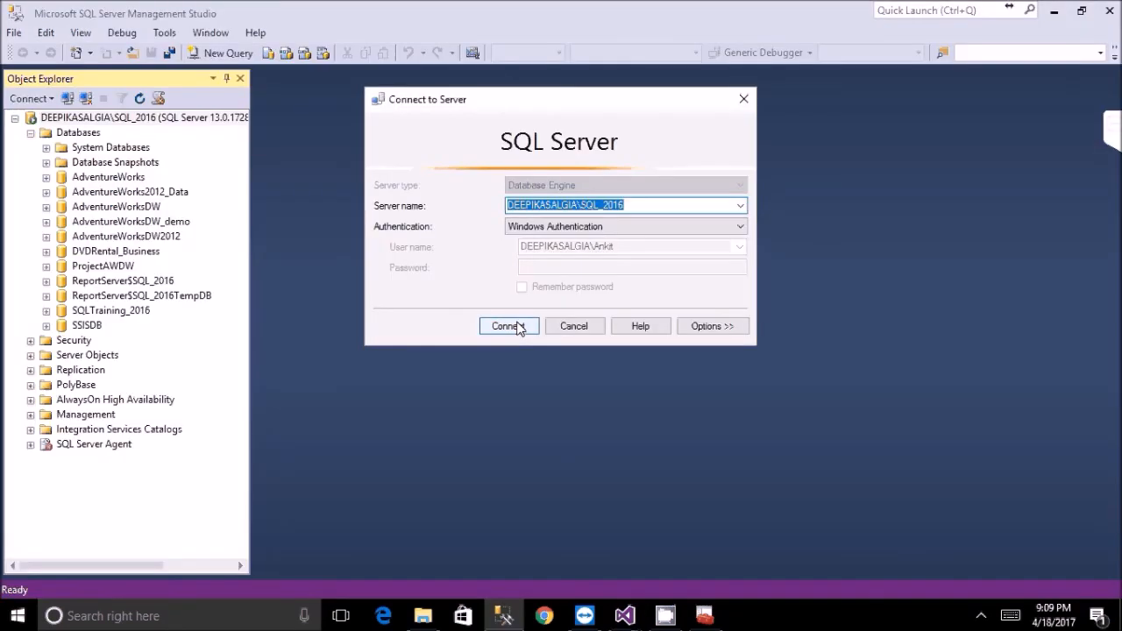
pyautogui.click(517, 327)
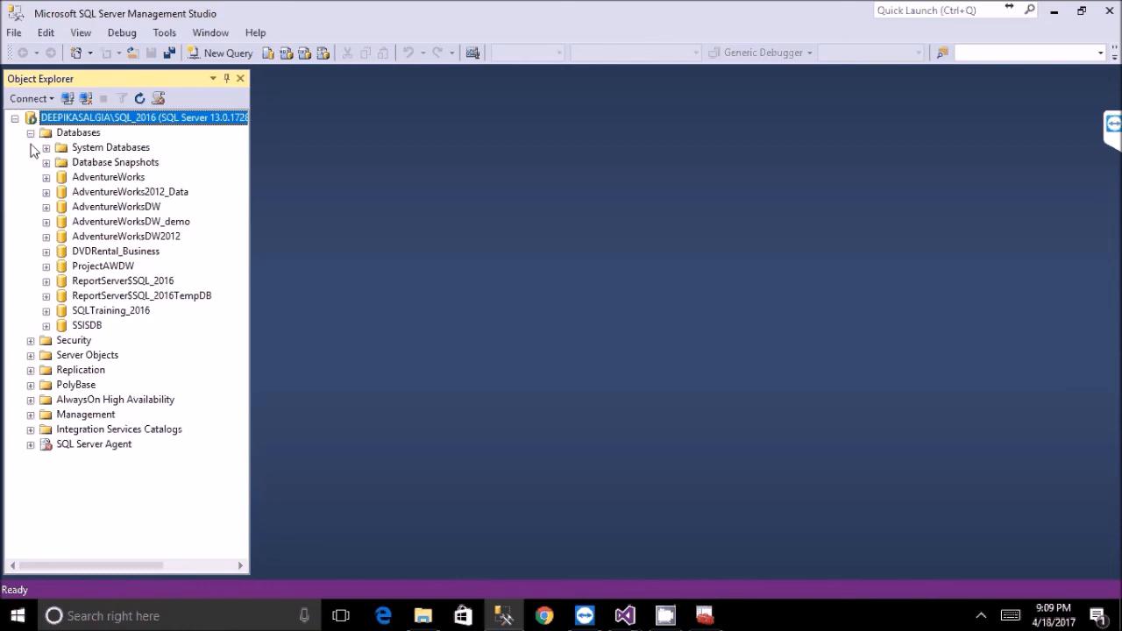
pyautogui.click(50, 178)
pyautogui.click(46, 178)
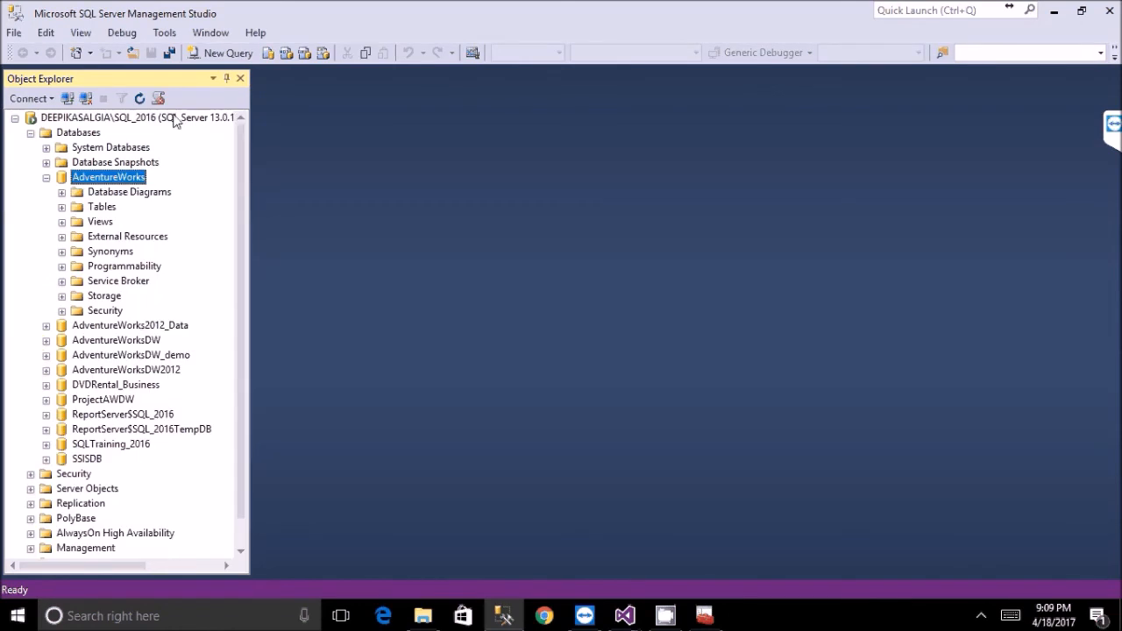
pyautogui.click(61, 207)
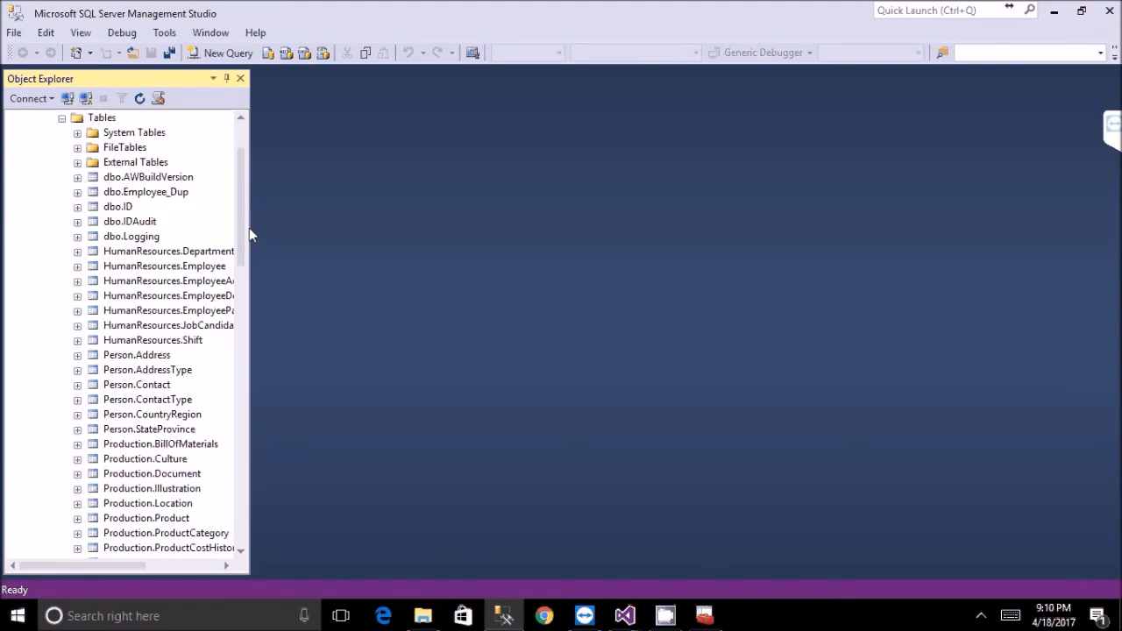
# Widen the object tree and look through the AdventureWorks tables across the HumanResources, Person, Production, Purchasing and Sales schemas.
pyautogui.moveTo(251, 214); pyautogui.dragTo(324, 215)
pyautogui.scroll(-1, 239, 271)
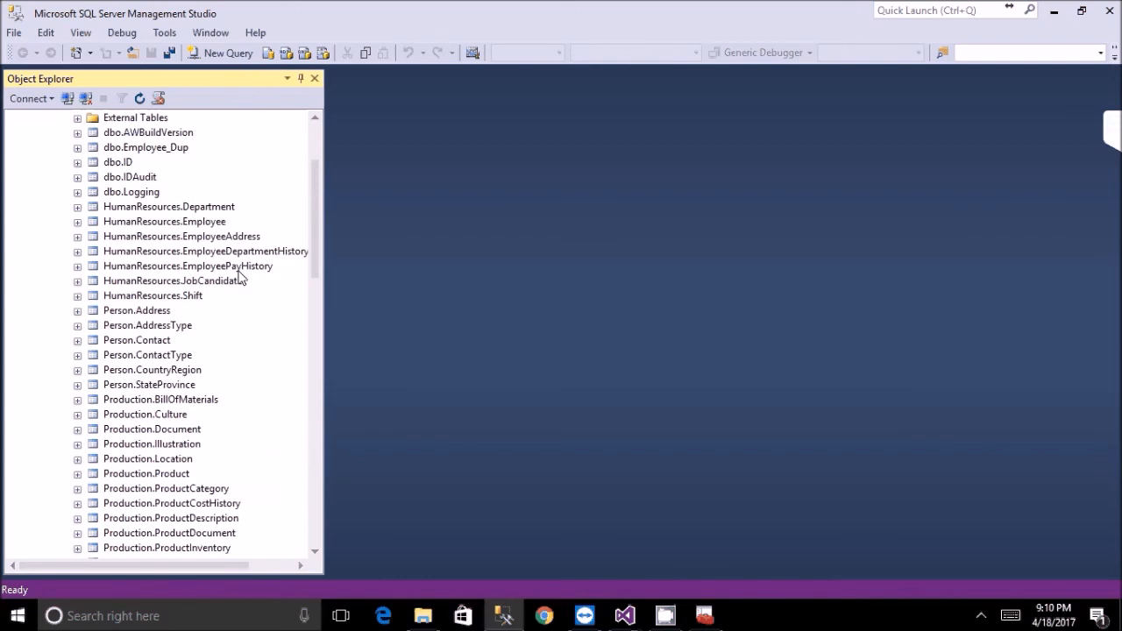
pyautogui.scroll(-3, 238, 276)
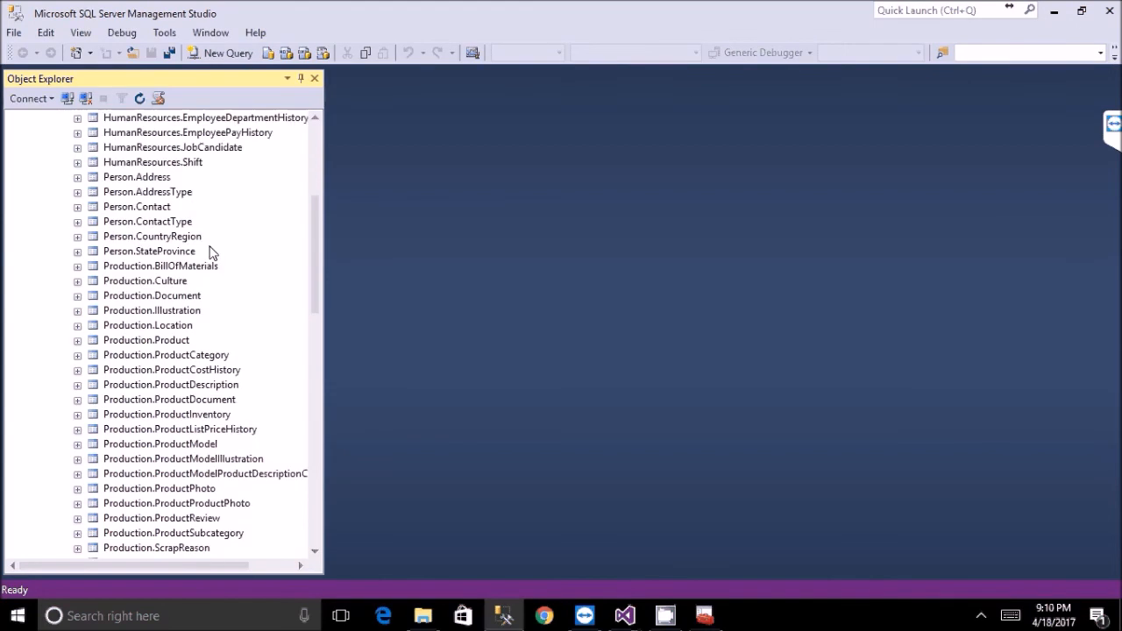
pyautogui.scroll(3, 211, 252)
pyautogui.scroll(-4, 188, 285)
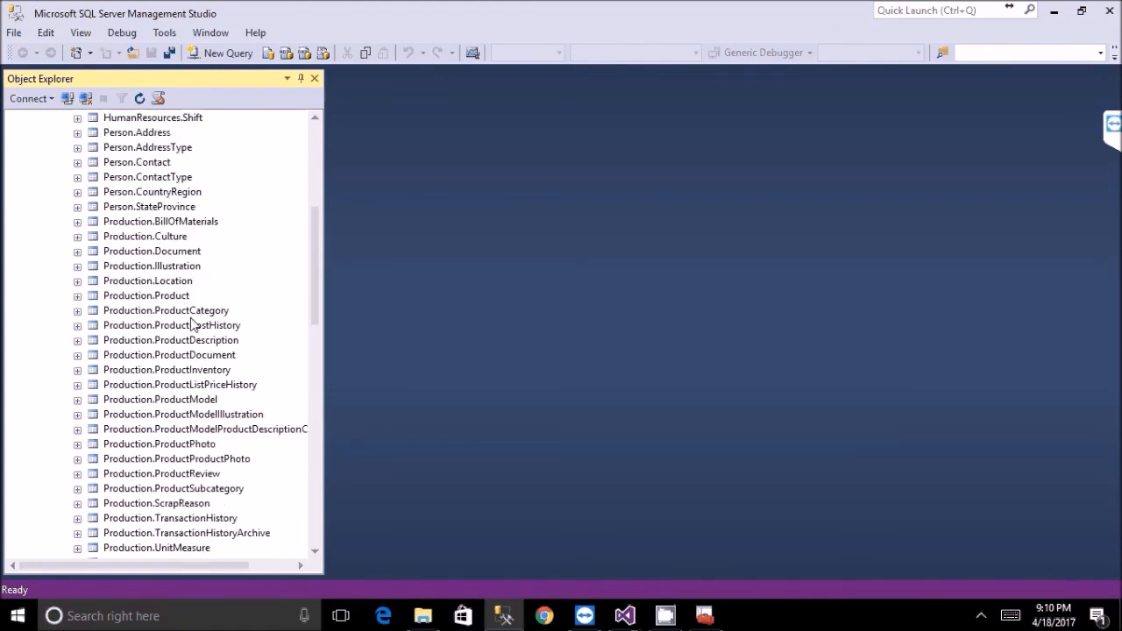
pyautogui.scroll(-2, 193, 323)
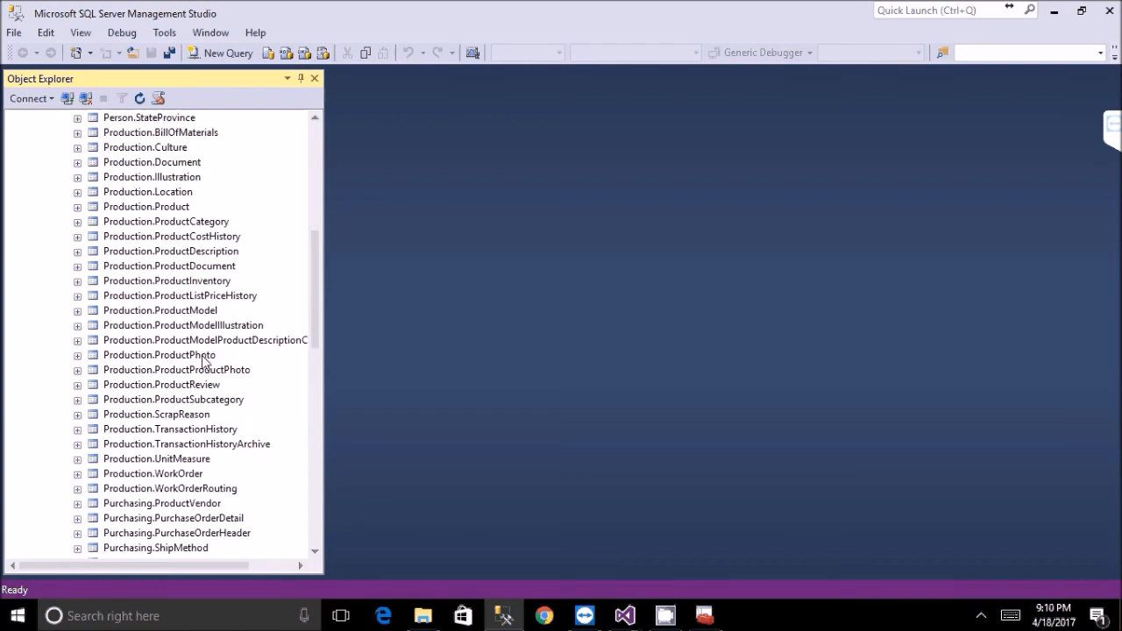
pyautogui.scroll(-3, 204, 361)
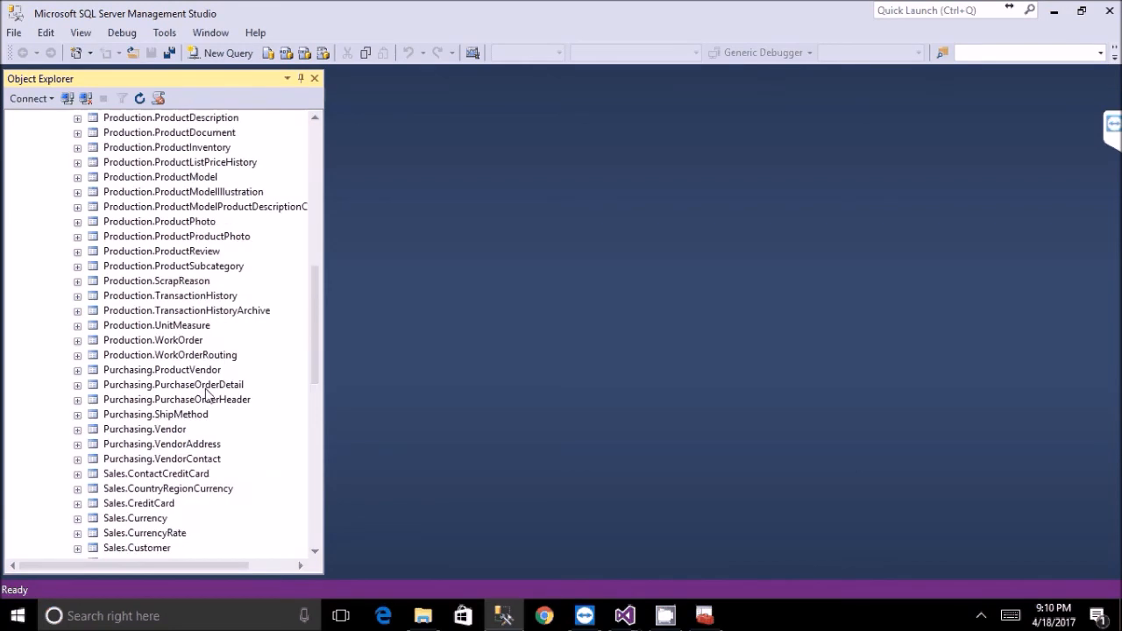
pyautogui.scroll(-1, 193, 377)
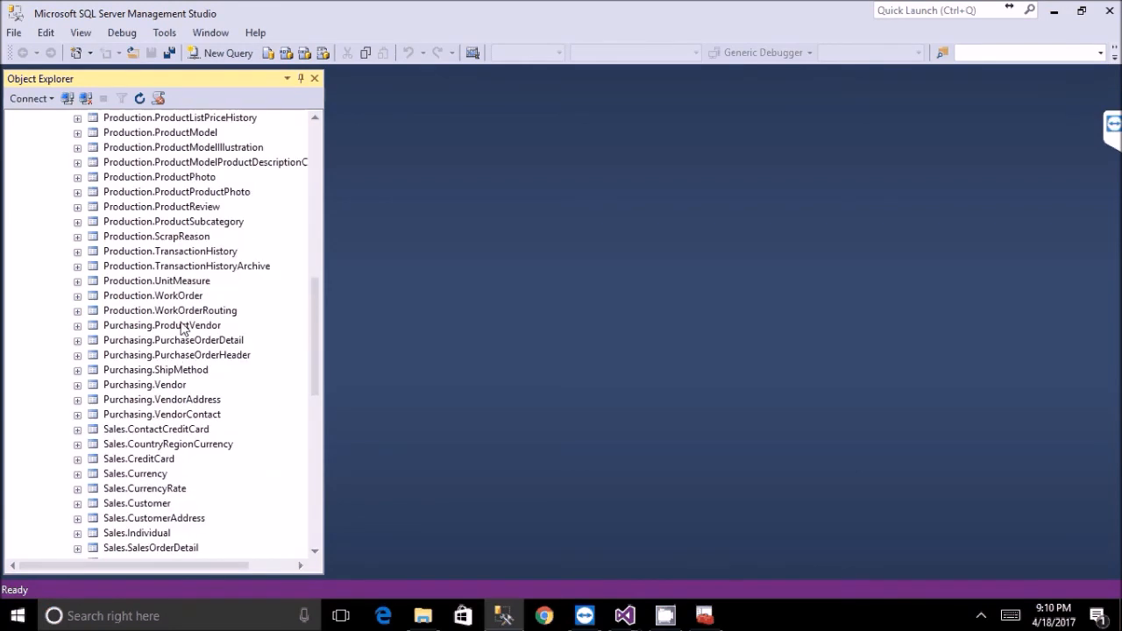
pyautogui.scroll(6, 180, 328)
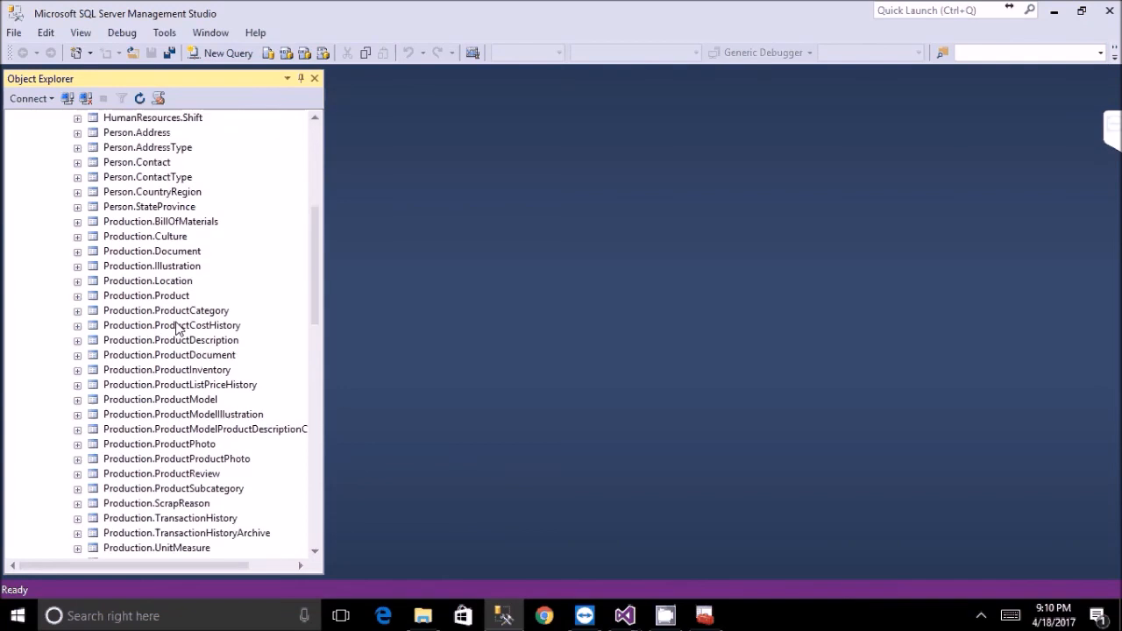
pyautogui.scroll(3, 177, 328)
# Query the top 1000 rows of the Person.Contact table.
pyautogui.click(157, 296)
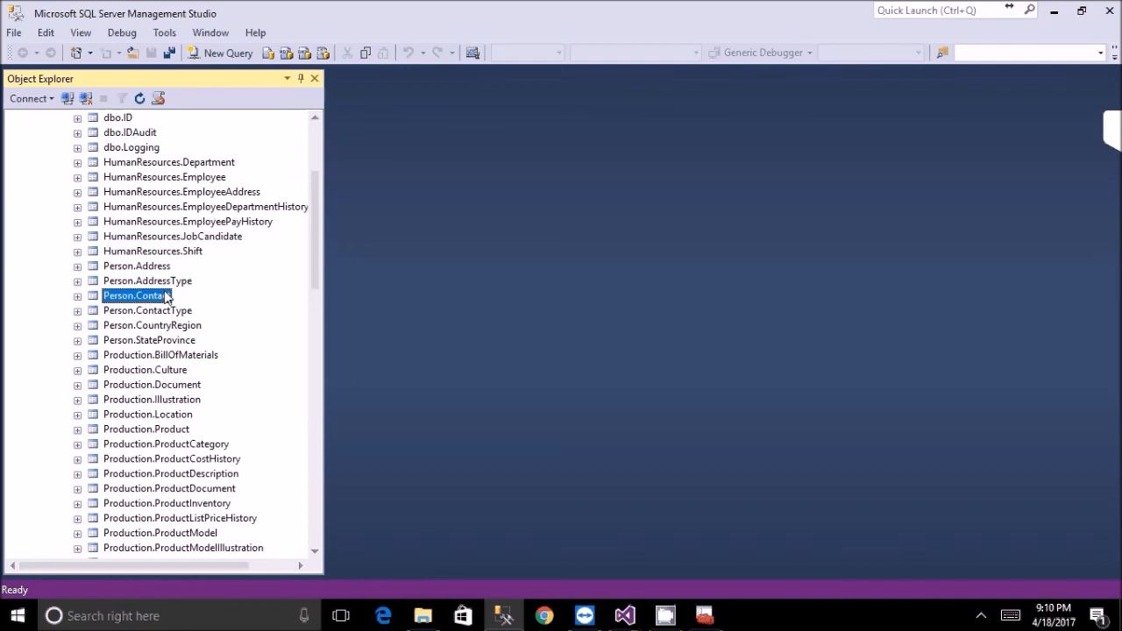
pyautogui.rightClick(162, 295)
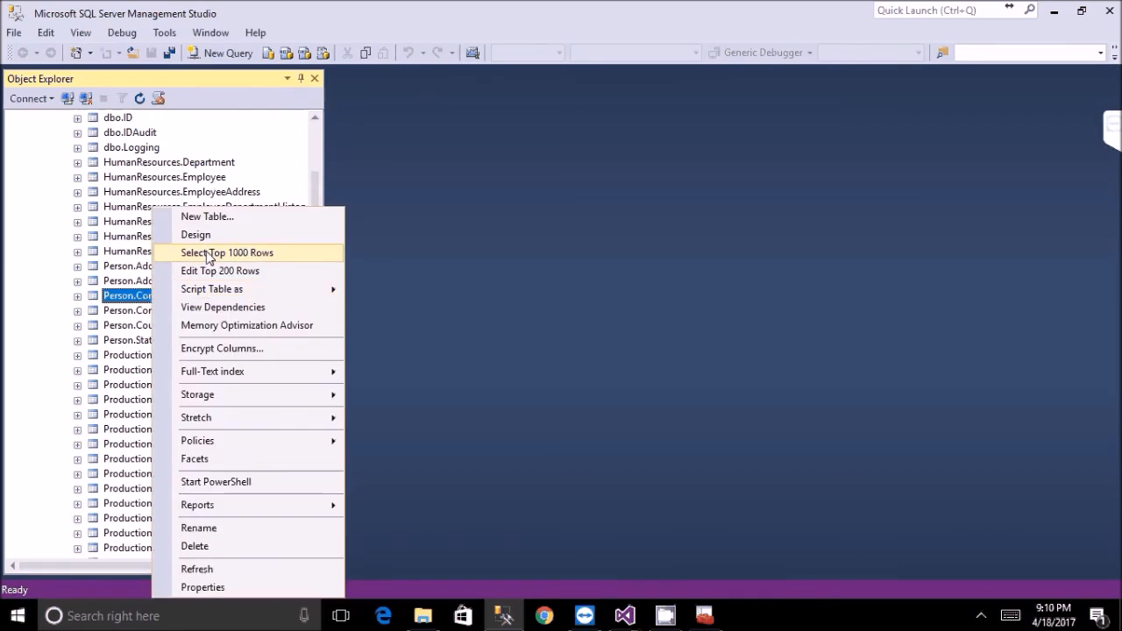
pyautogui.click(210, 254)
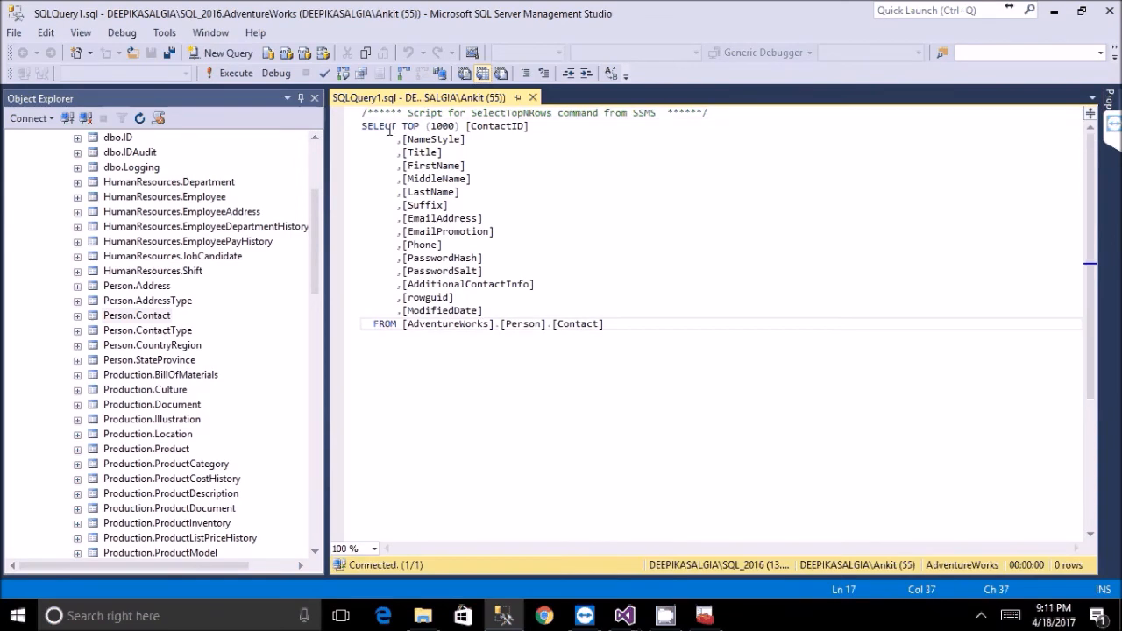
# Run the Person.Contact top 1000 query and copy its full SELECT statement without the comment line.
pyautogui.press('F5')
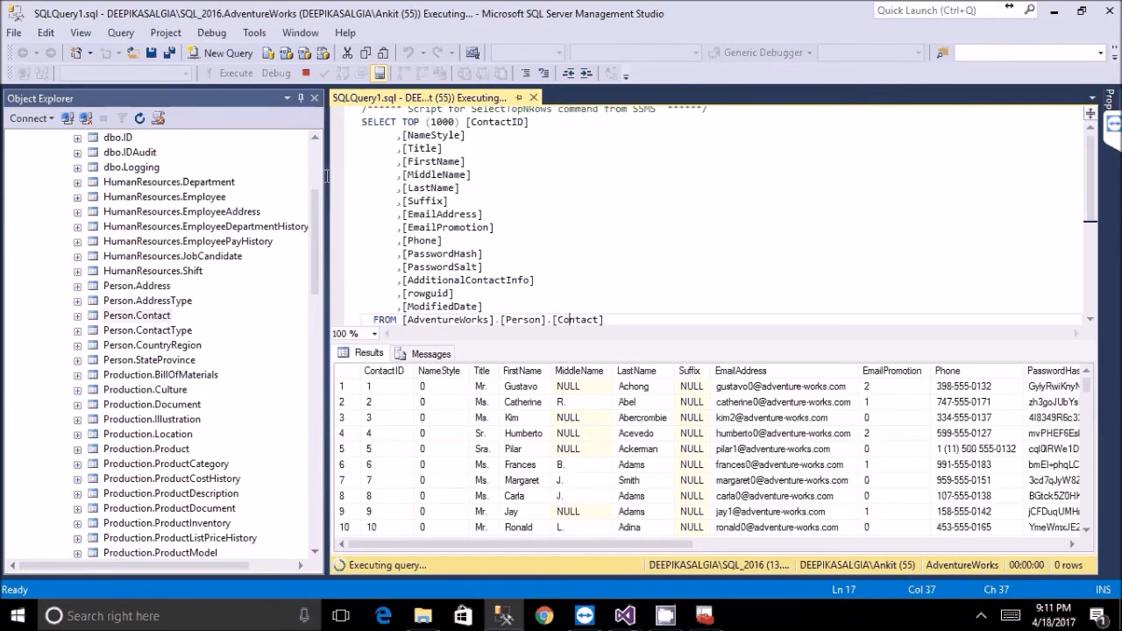
pyautogui.keyDown('shift'); pyautogui.click(362, 122); pyautogui.keyUp('shift')
pyautogui.hotkey('ctrl', 'c')
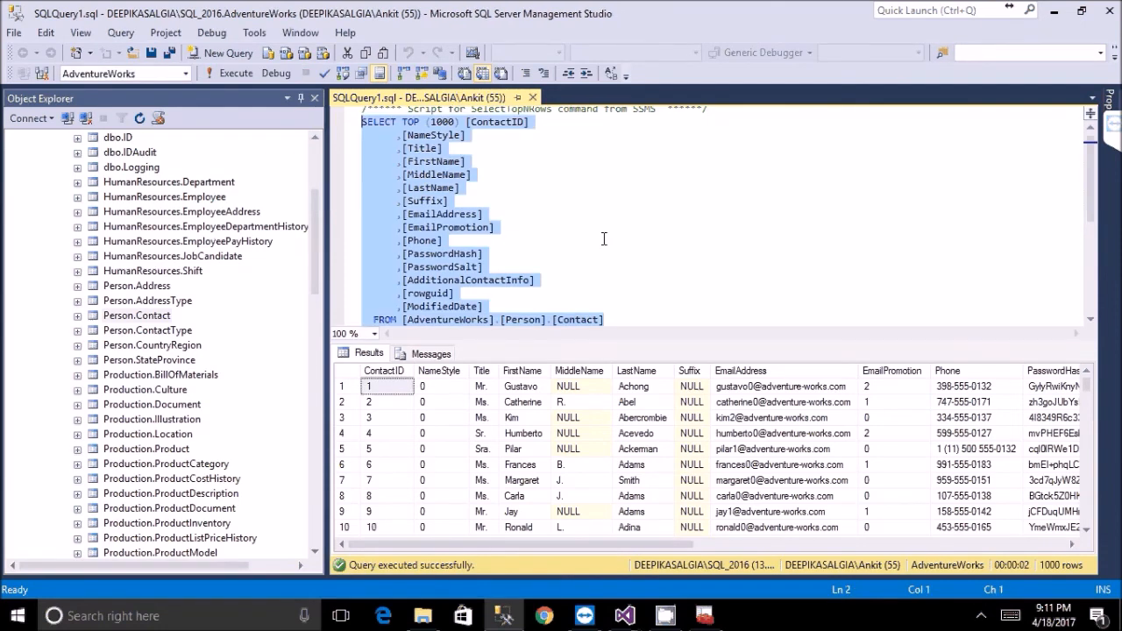
pyautogui.write('c')
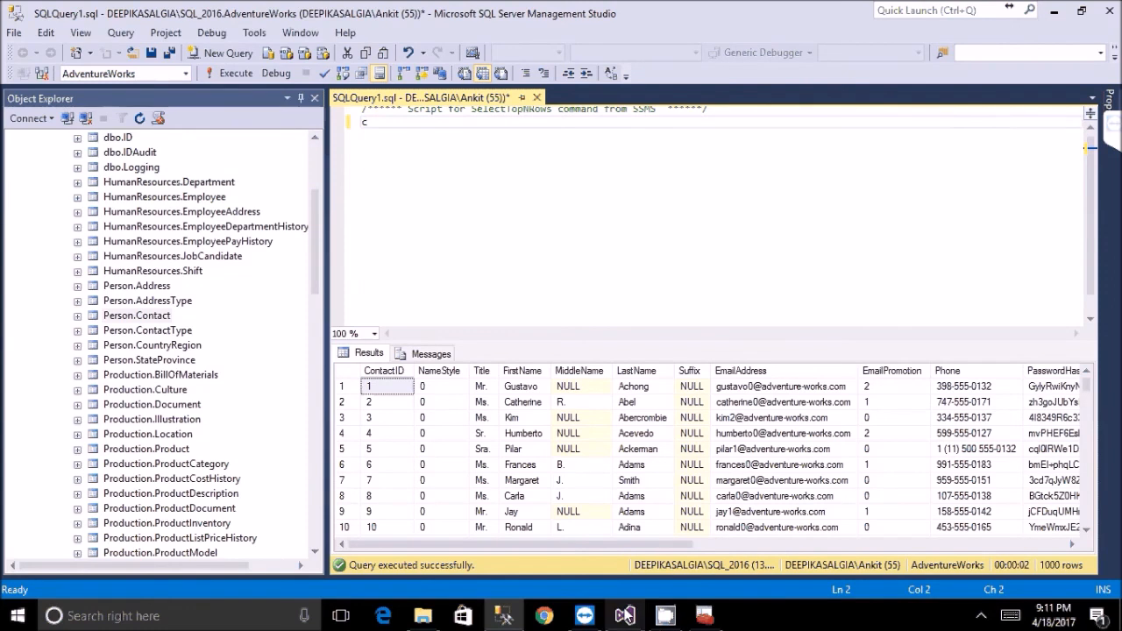
pyautogui.hotkey('ctrl', 'z')
# Switch to Visual Studio and start a new report dataset named Contact, embedded in the report.
pyautogui.moveTo(625, 616)
pyautogui.click(712, 547)
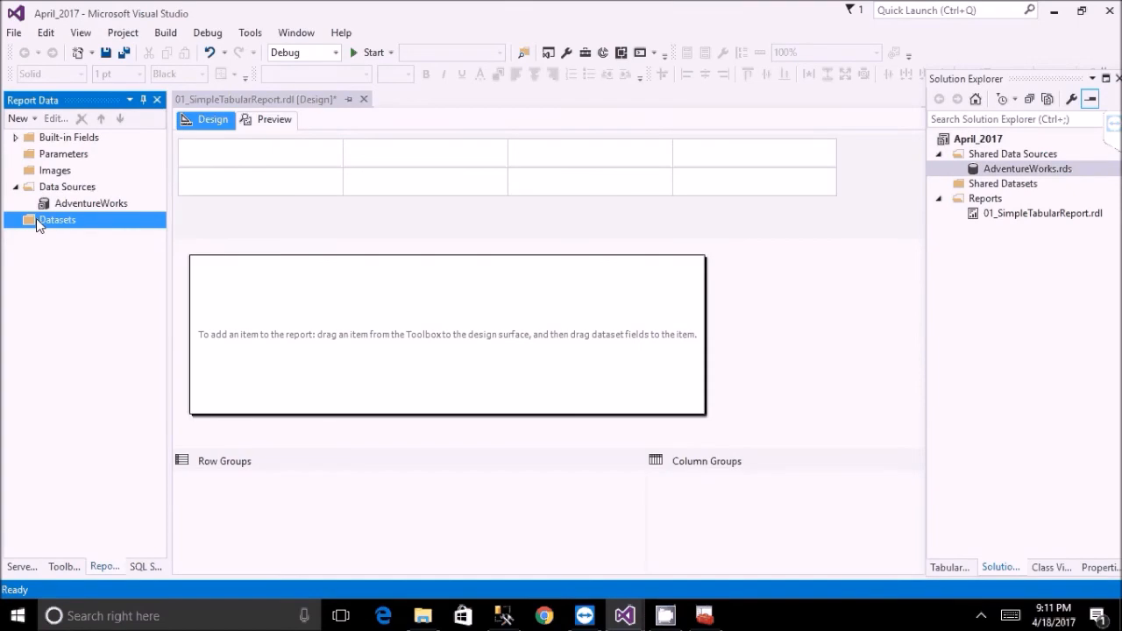
pyautogui.rightClick(36, 221)
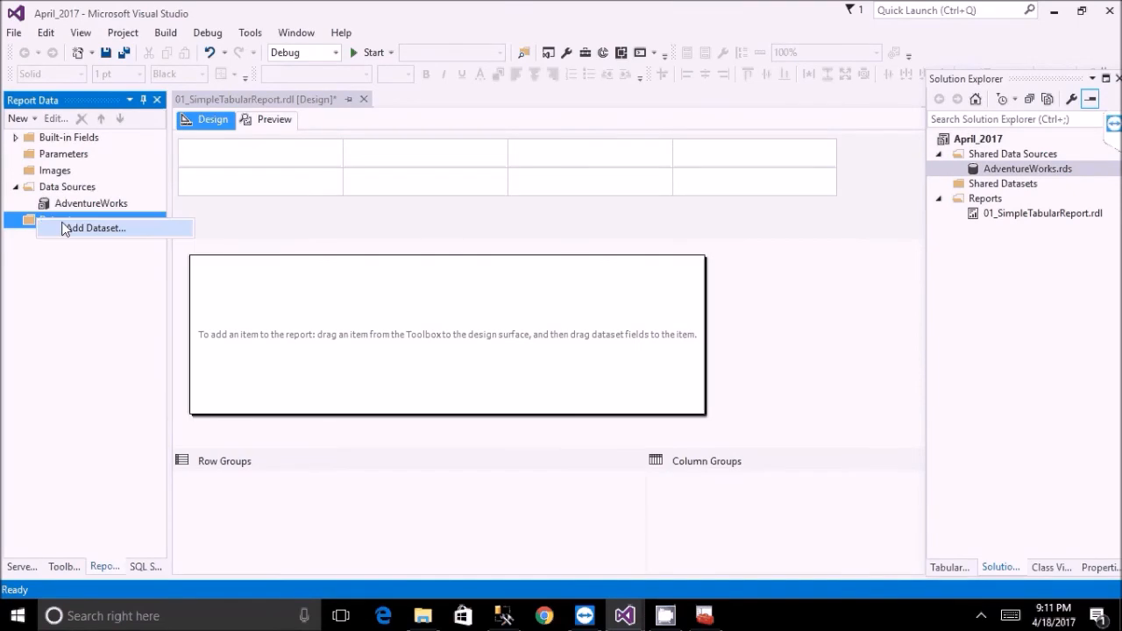
pyautogui.click(108, 229)
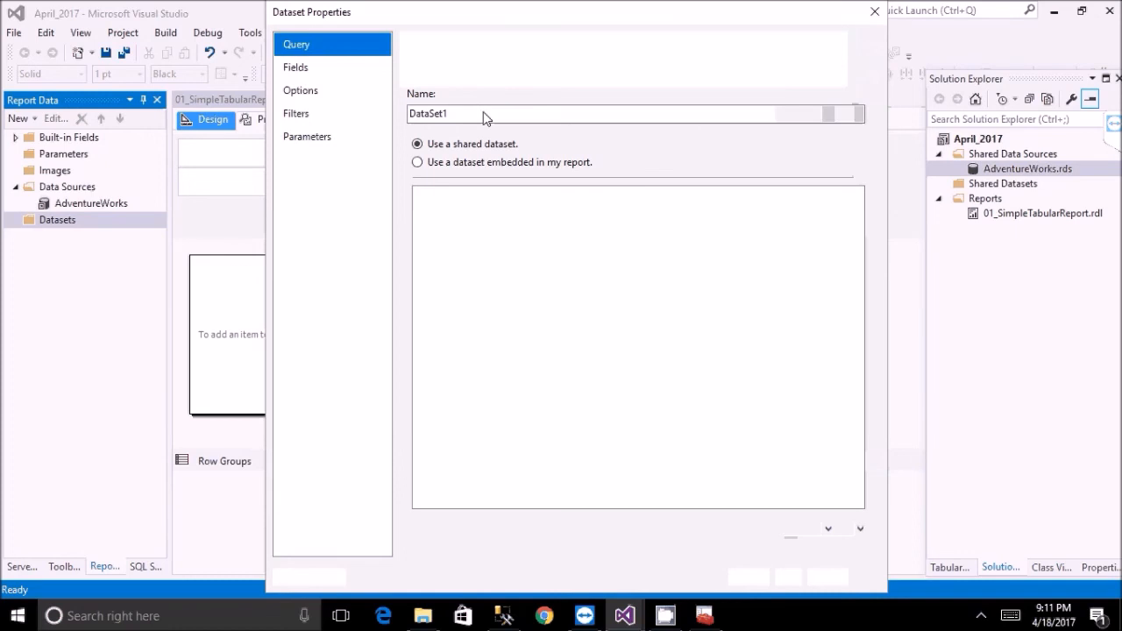
pyautogui.click(494, 113)
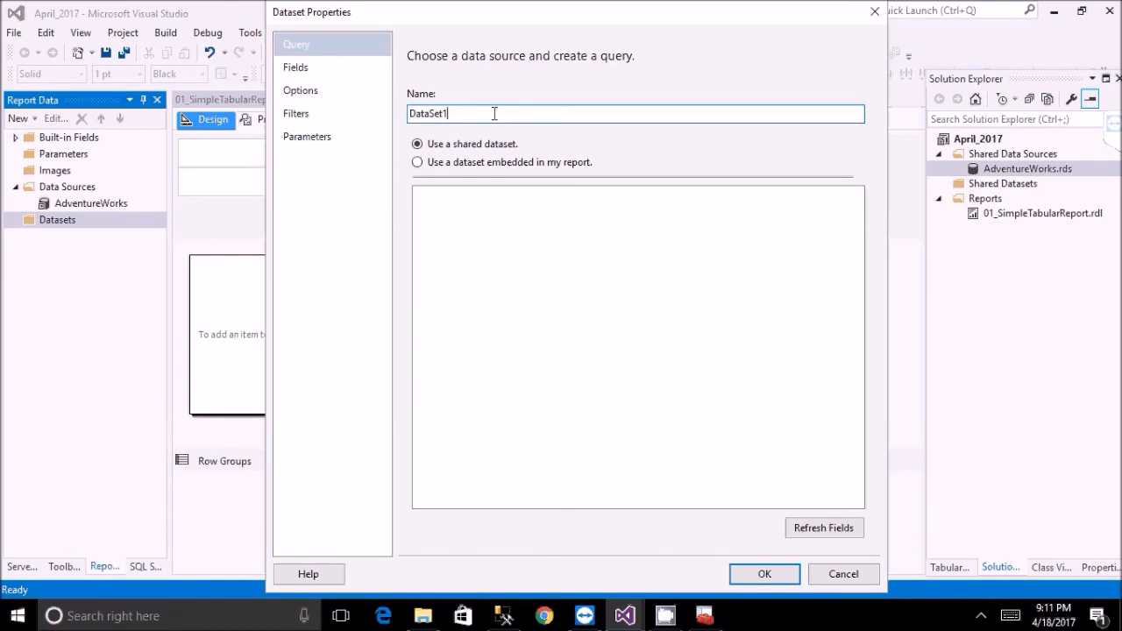
pyautogui.moveTo(494, 114); pyautogui.dragTo(384, 111)
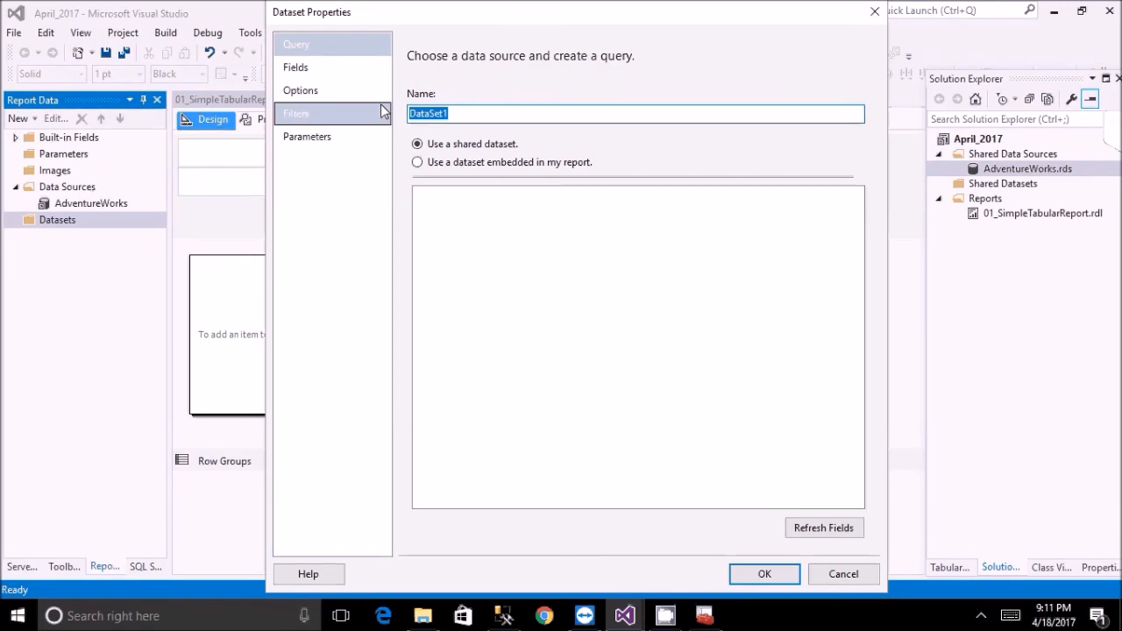
pyautogui.write('Contact')
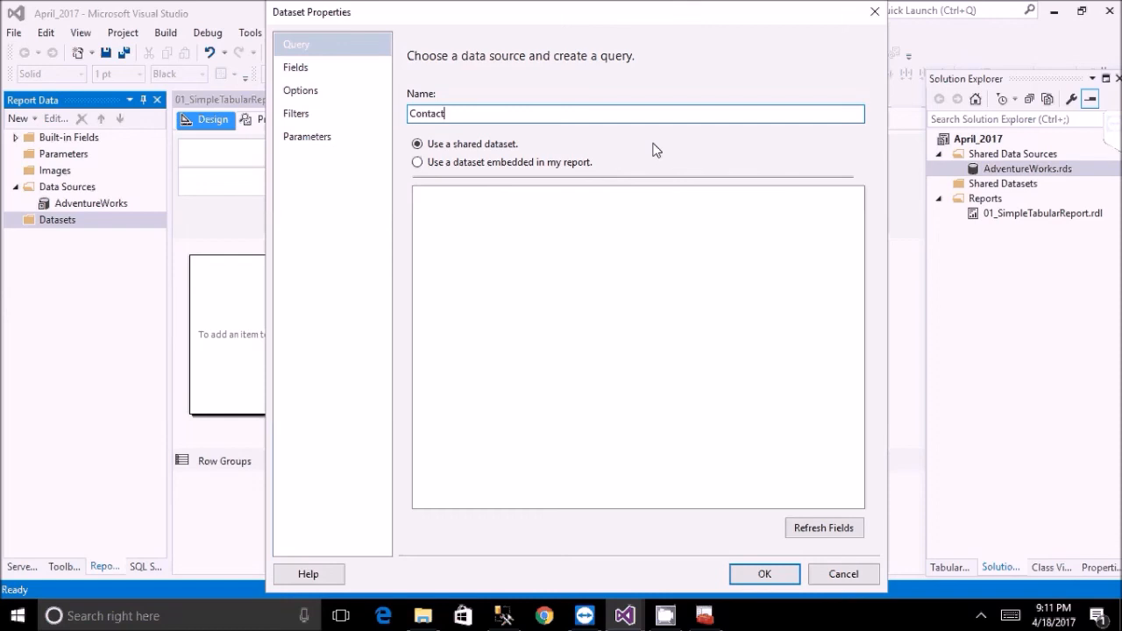
pyautogui.click(534, 163)
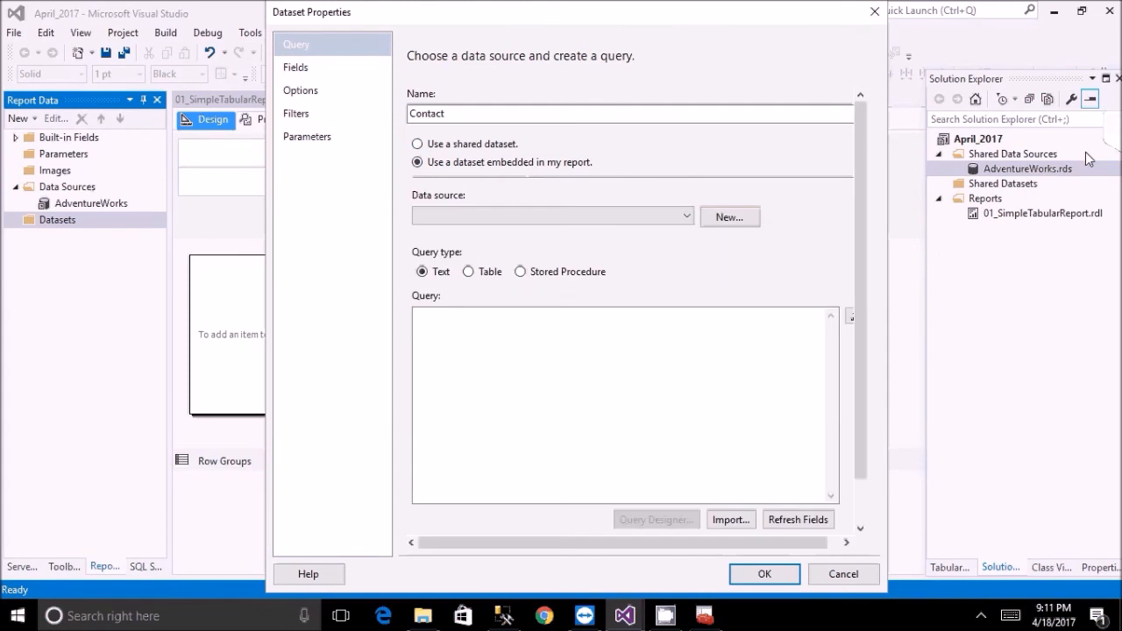
# Base the Contact dataset on the AdventureWorks data source, paste the copied SELECT statement as its text query, and save the dataset.
pyautogui.click(503, 616)
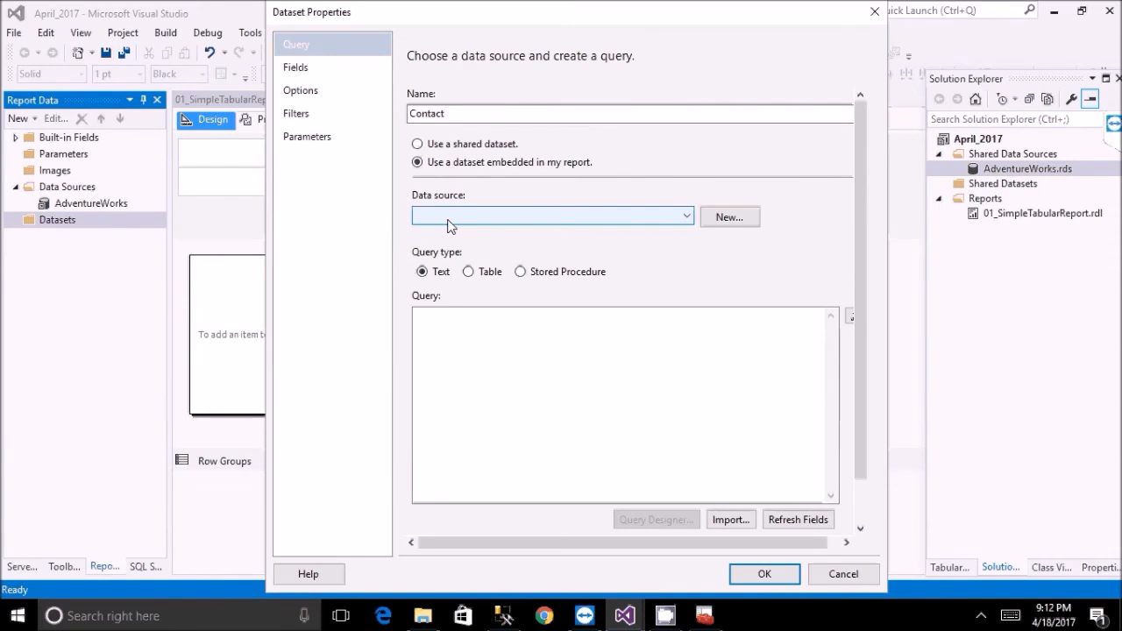
pyautogui.click(601, 219)
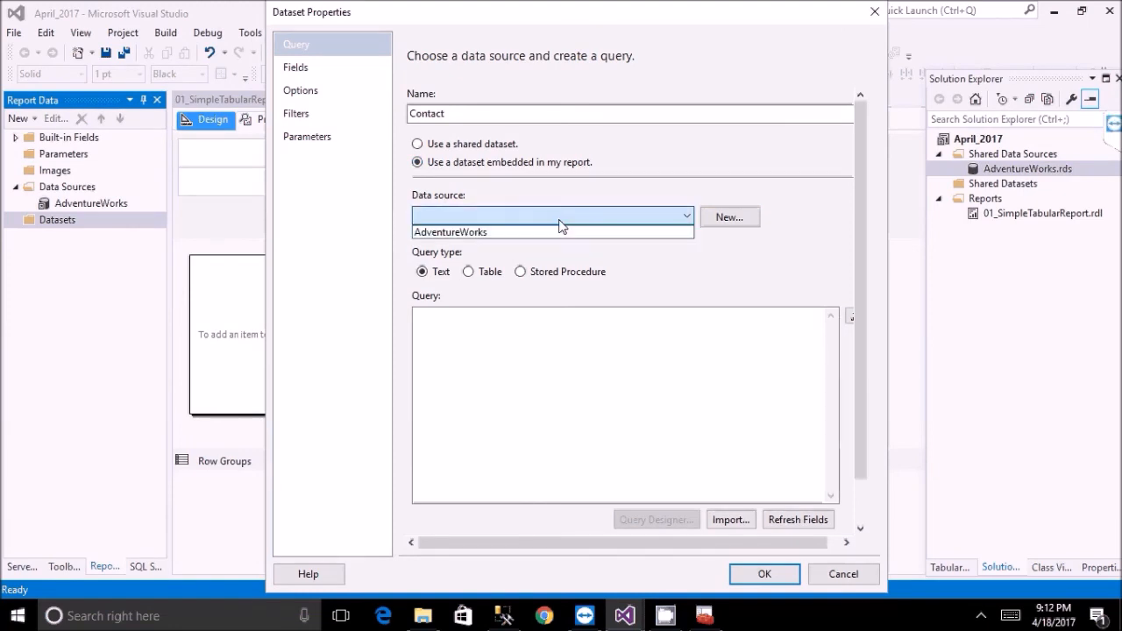
pyautogui.click(514, 232)
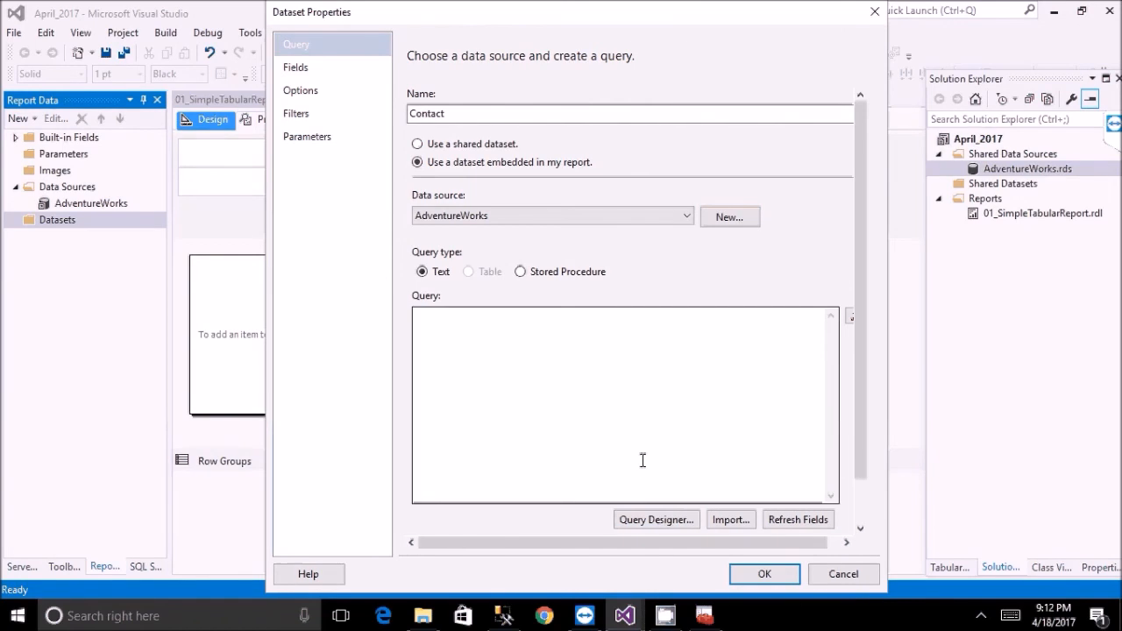
pyautogui.click(689, 372)
pyautogui.hotkey('ctrl', 'v')
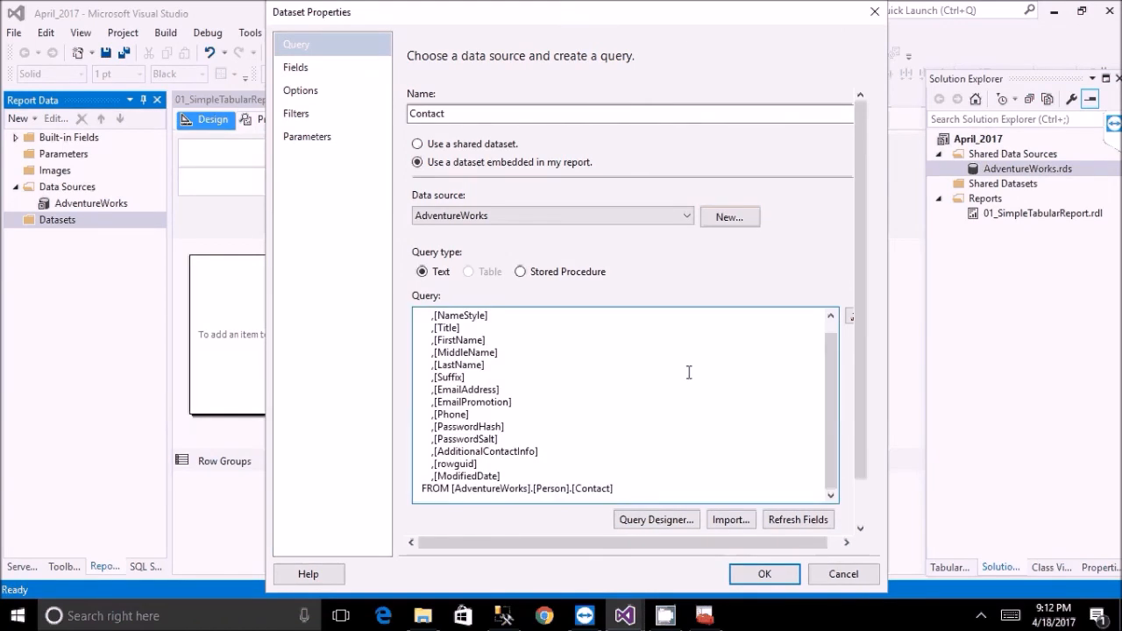
pyautogui.moveTo(829, 382); pyautogui.dragTo(824, 372)
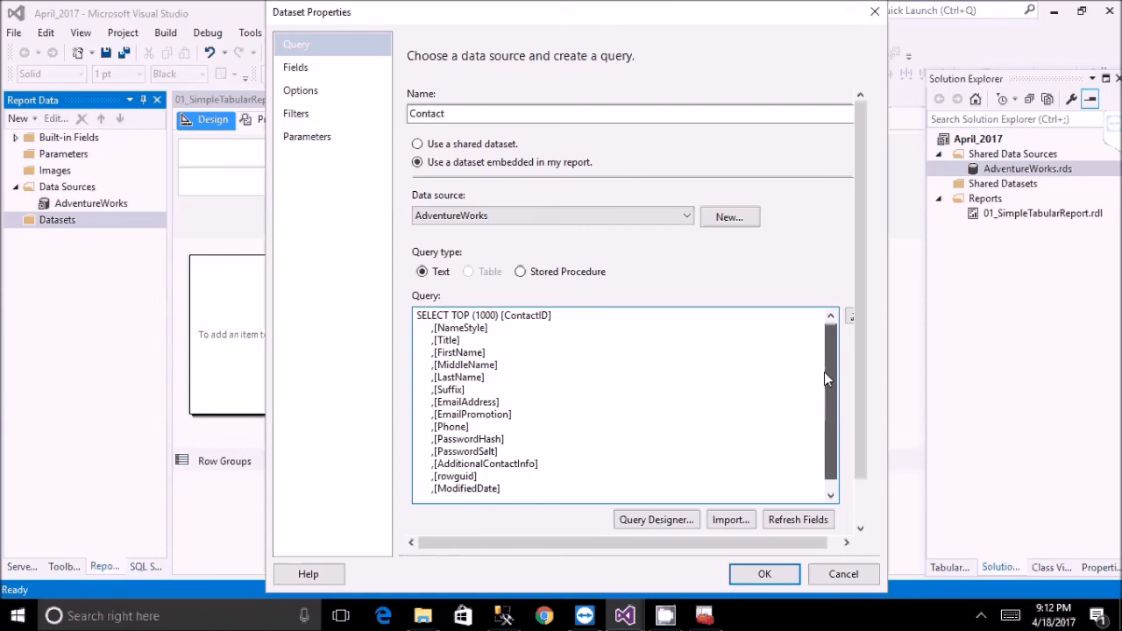
pyautogui.scroll(-1, 633, 465)
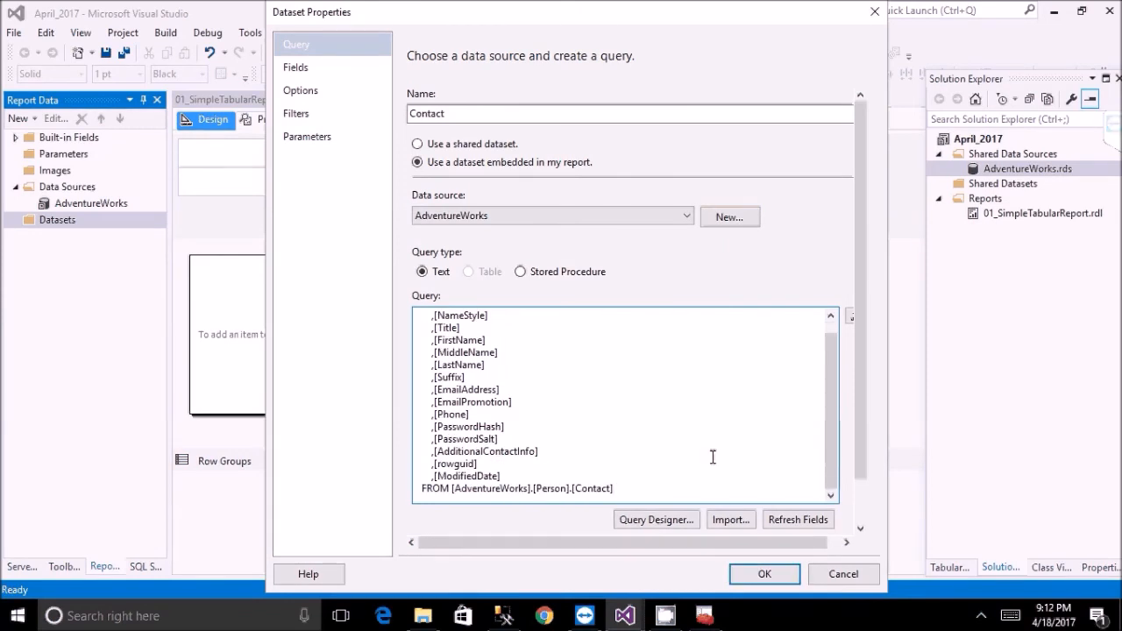
pyautogui.click(743, 572)
# Review the list of fields under the new Contact dataset, then collapse it.
pyautogui.click(62, 237)
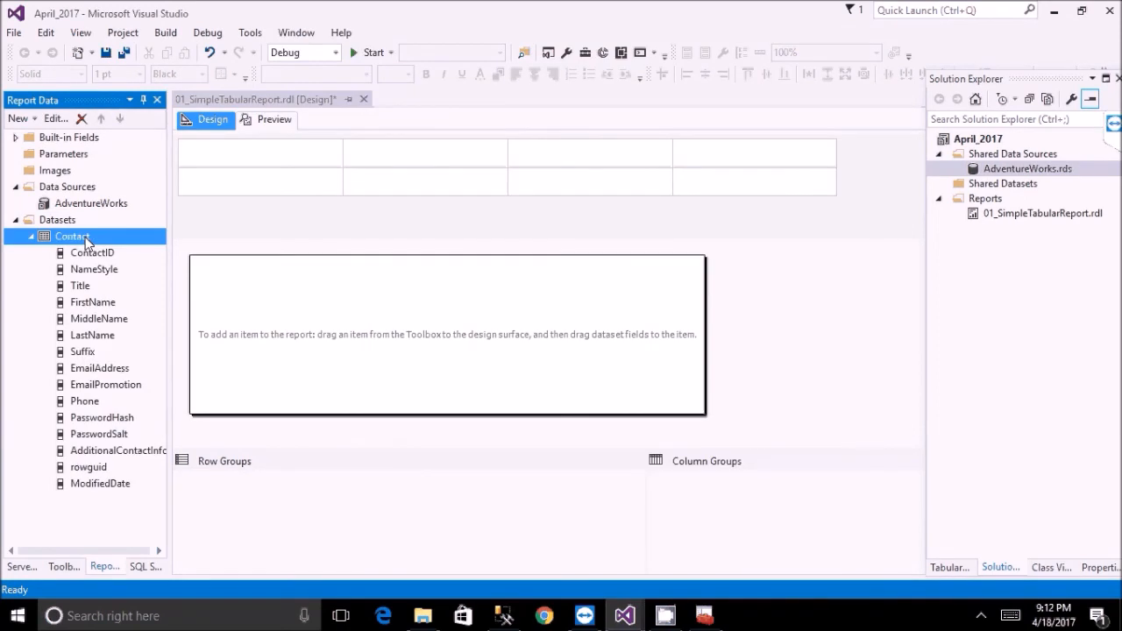
pyautogui.click(31, 236)
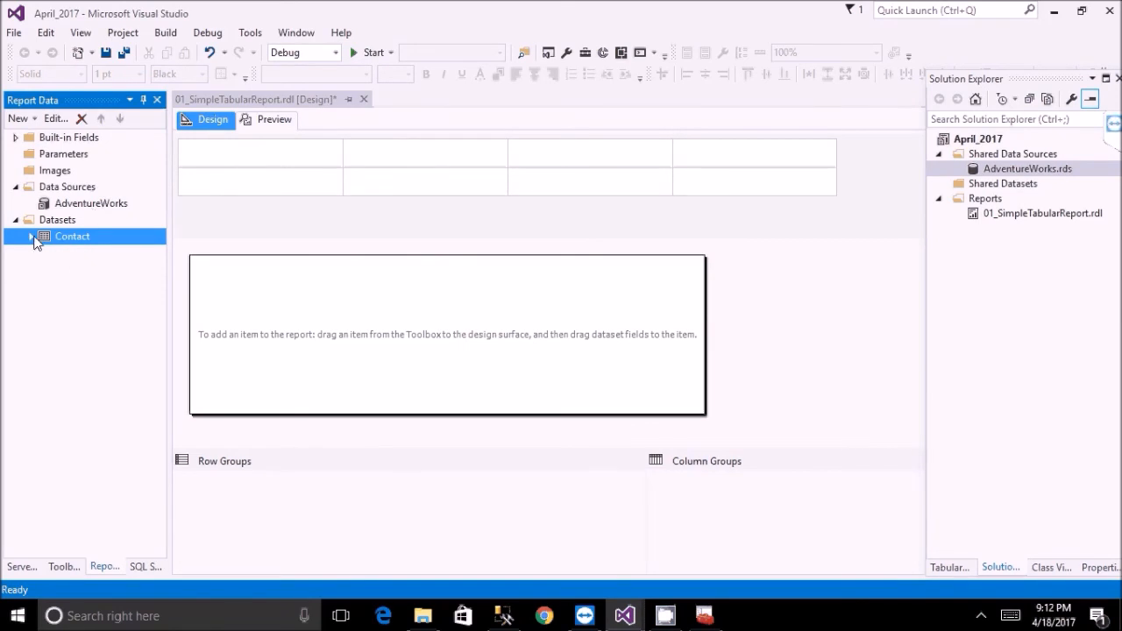
pyautogui.click(31, 236)
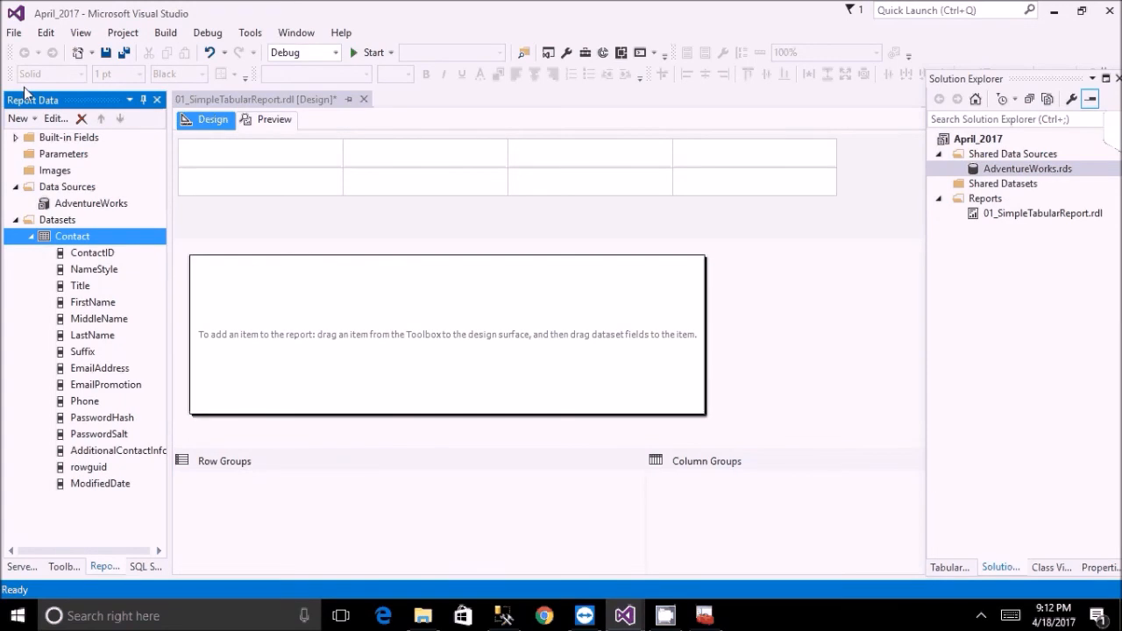
pyautogui.click(31, 237)
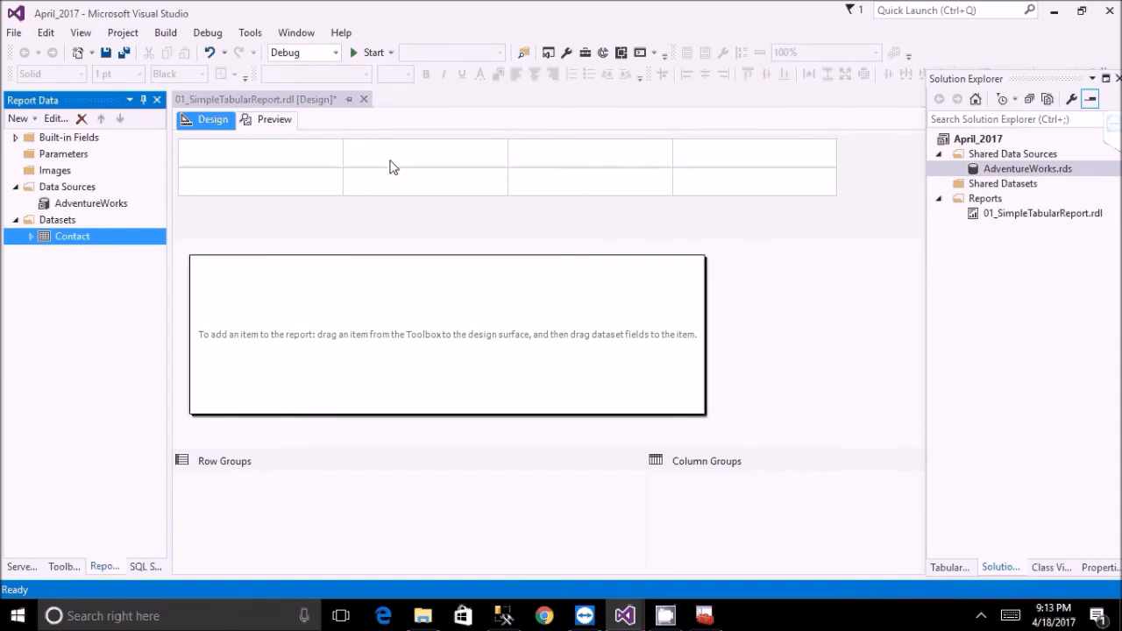
pyautogui.click(30, 237)
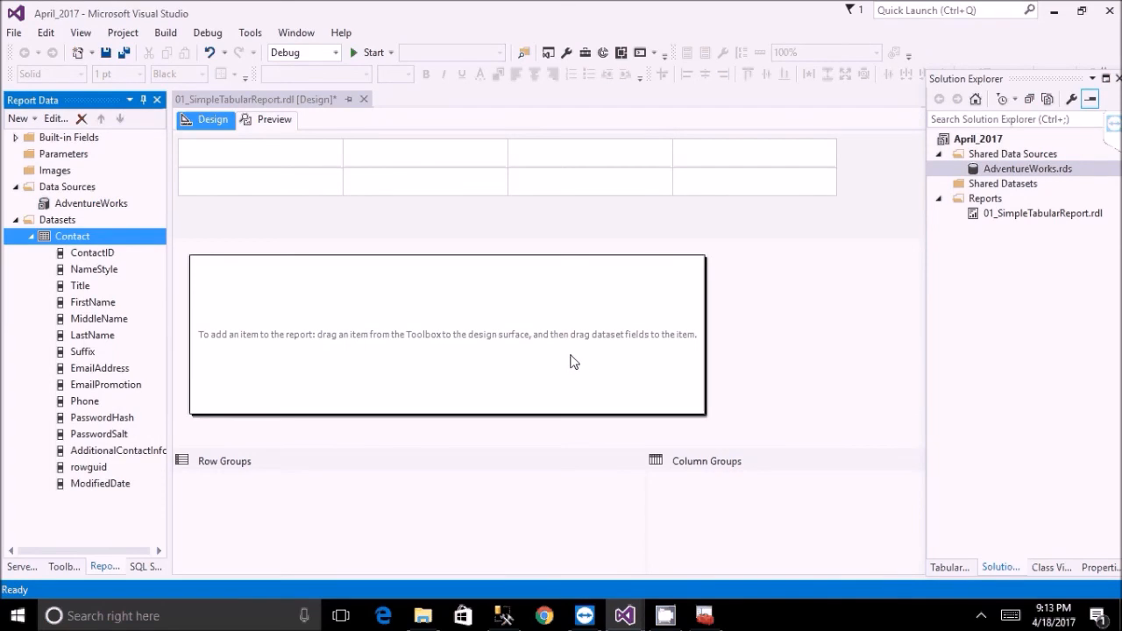
pyautogui.click(30, 237)
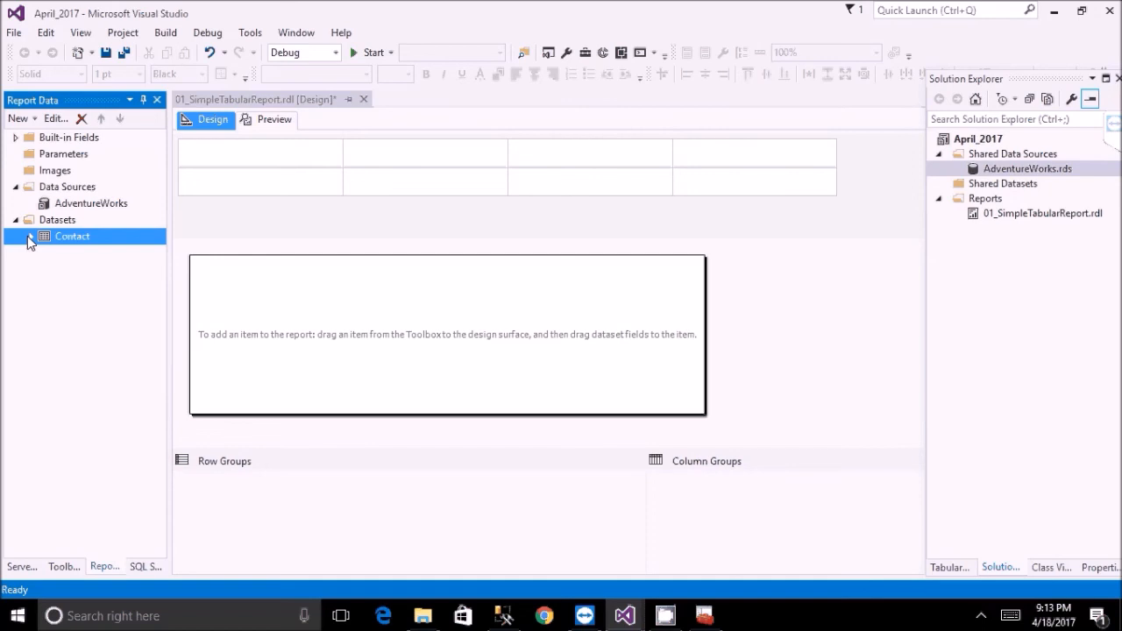